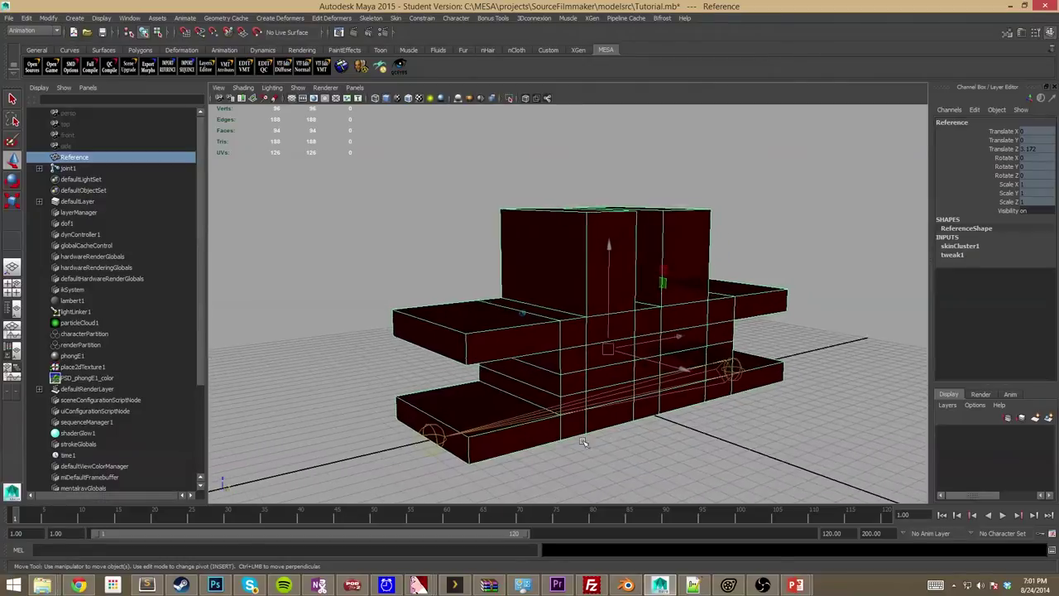
Select joint1 inside the mesh and display the settings of the active Move tool.
scroll(786, 397, up, 3)
click(914, 443)
alt+drag(914, 443, 506, 266)
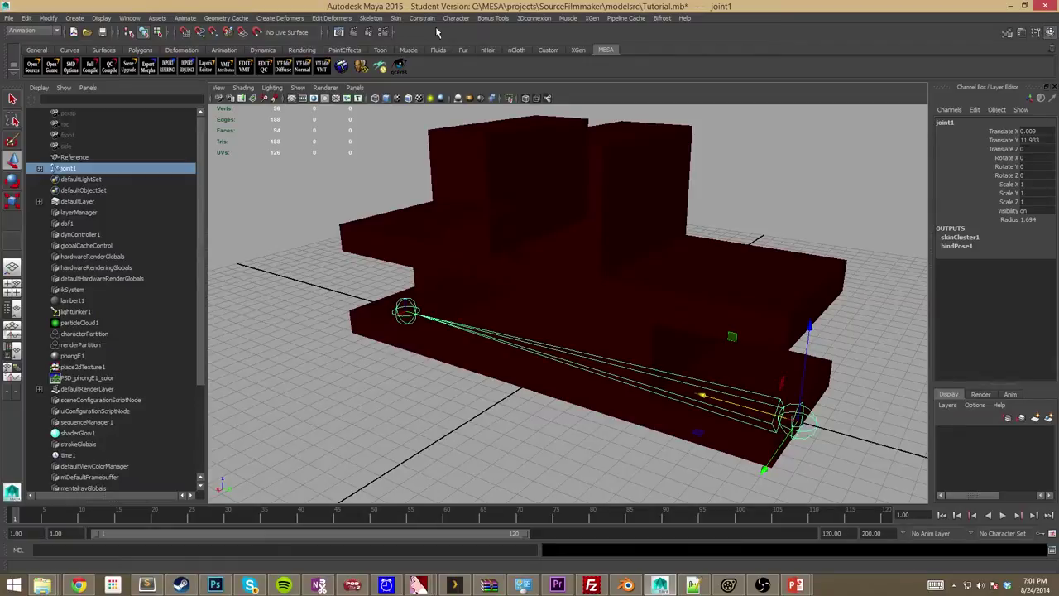
click(370, 19)
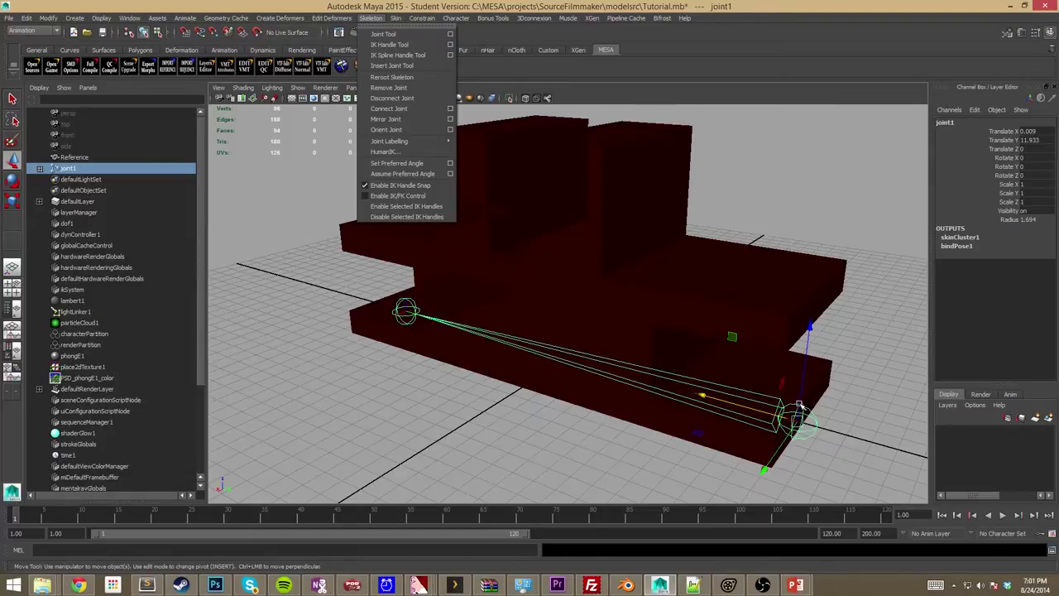
click(406, 317)
alt+drag(534, 315, 678, 370)
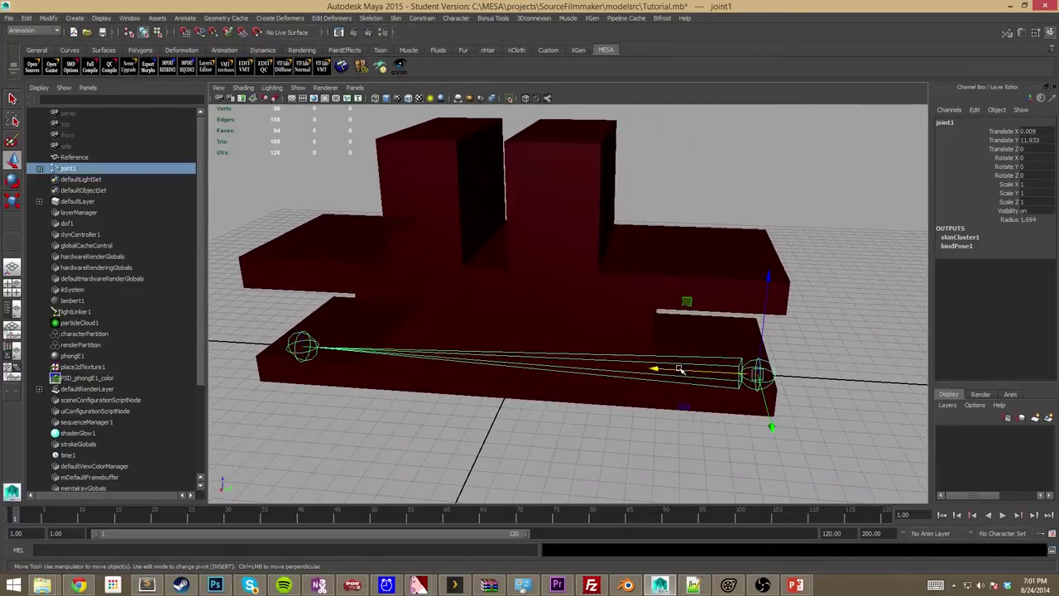
click(570, 269)
click(708, 369)
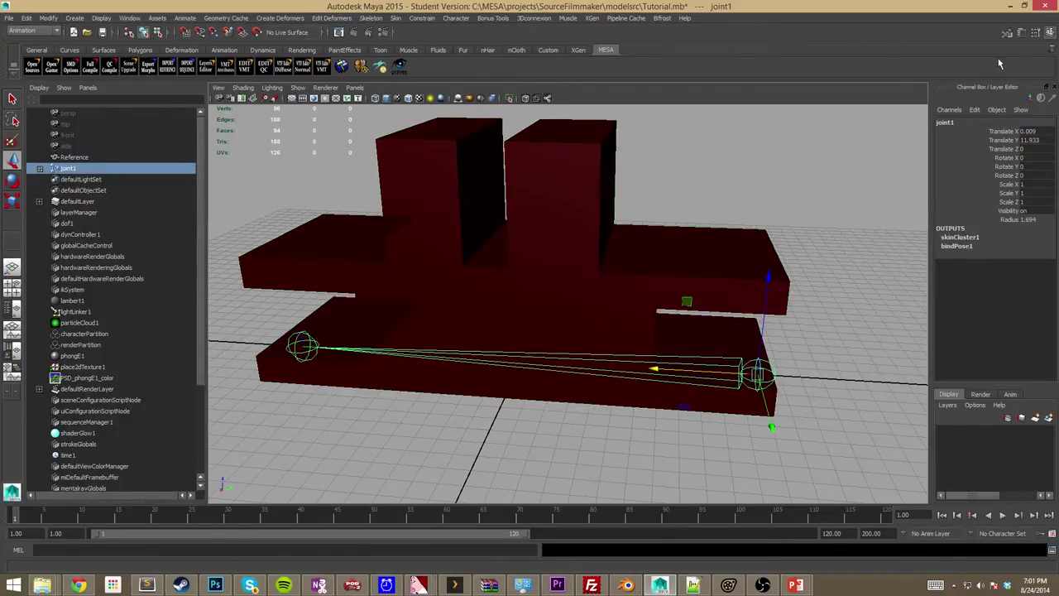
click(1034, 33)
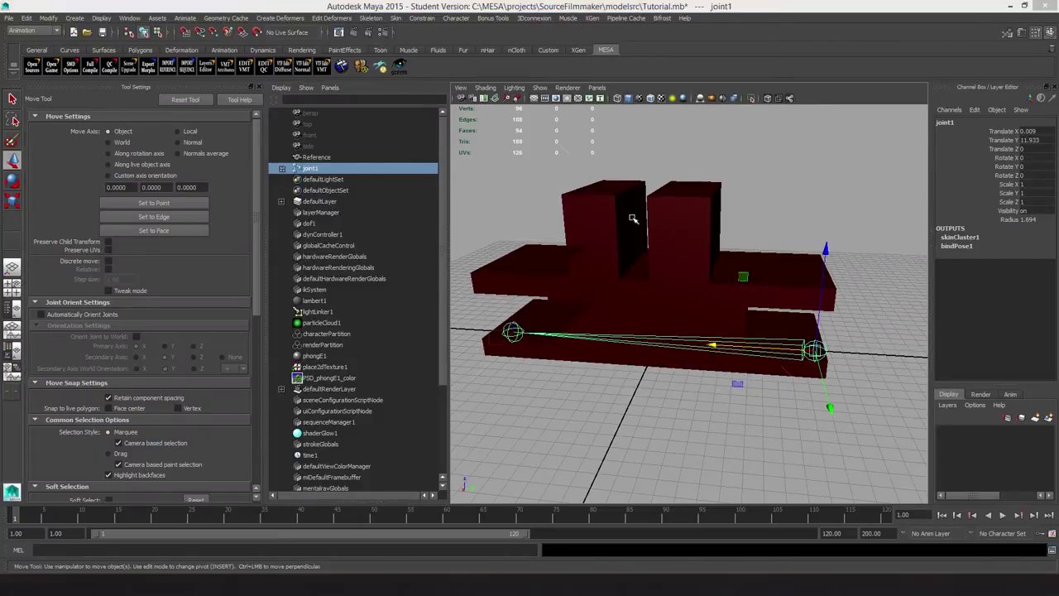
key(space)
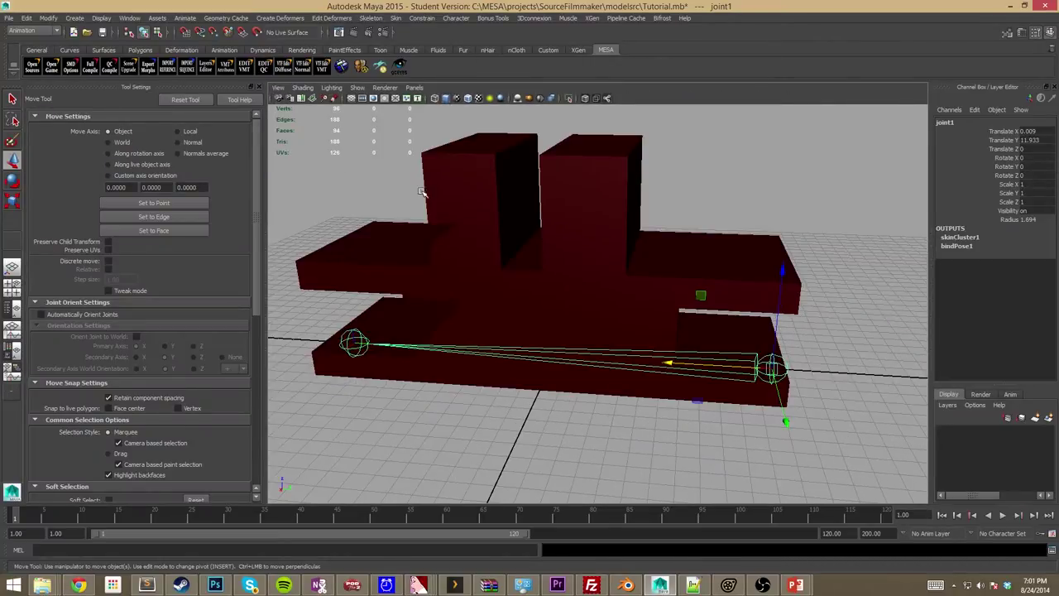
Try to Smooth Bind the Reference mesh to joint1.
click(557, 177)
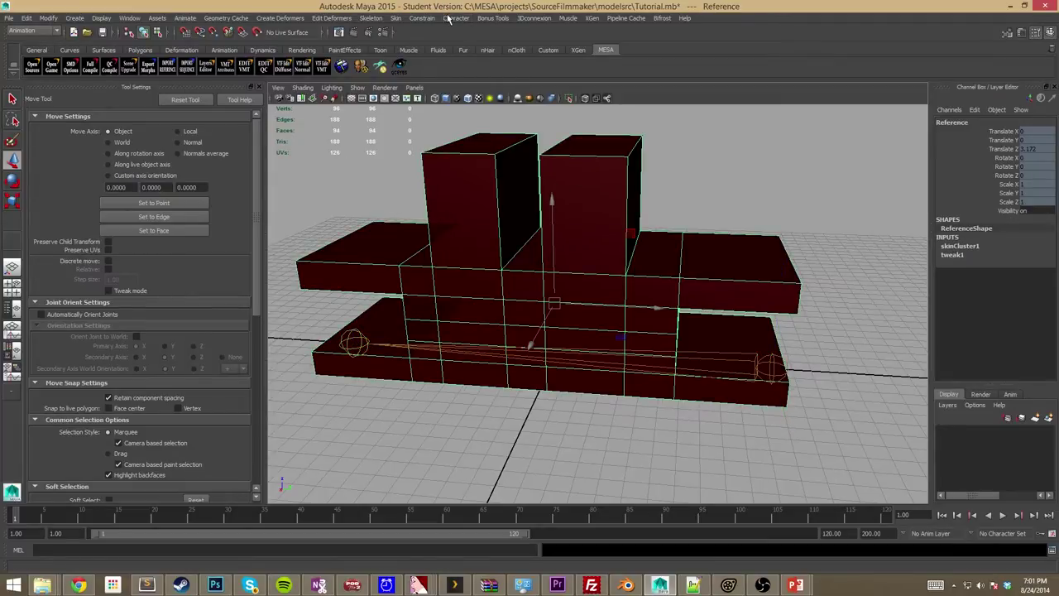
click(398, 18)
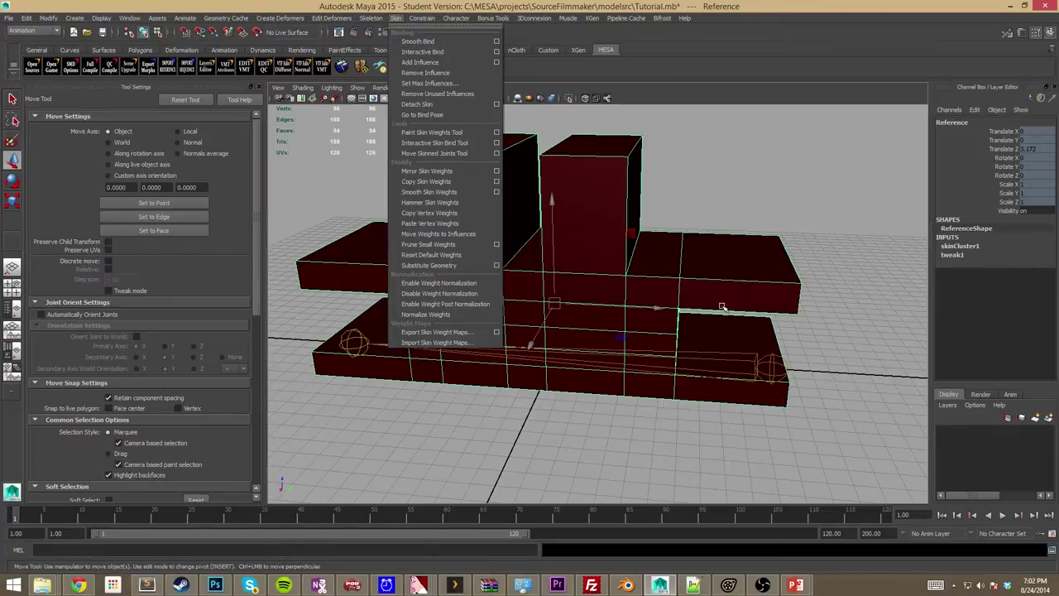
click(730, 369)
shift+click(602, 271)
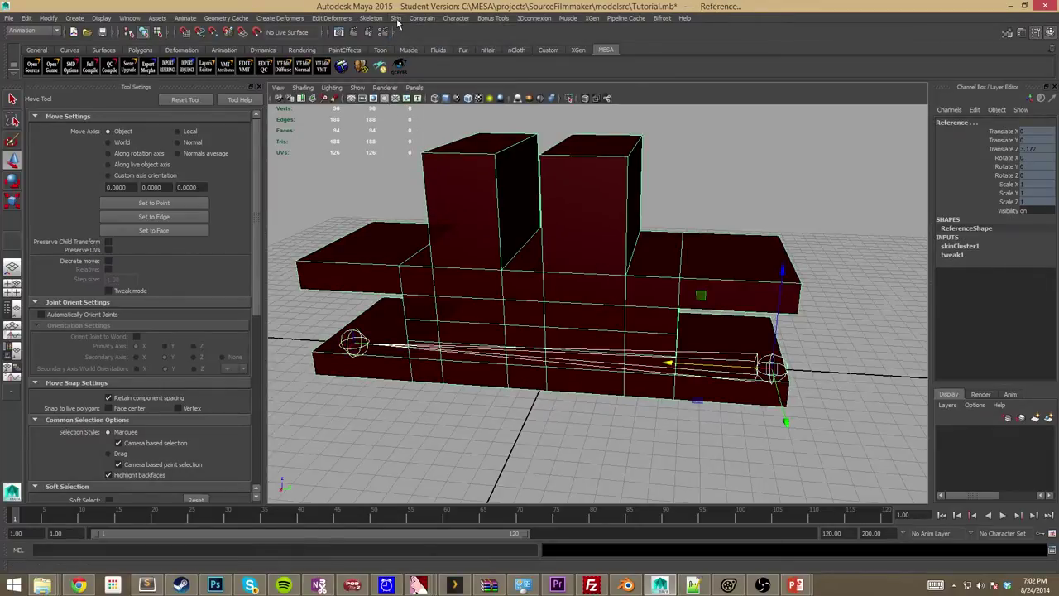
click(395, 18)
click(406, 44)
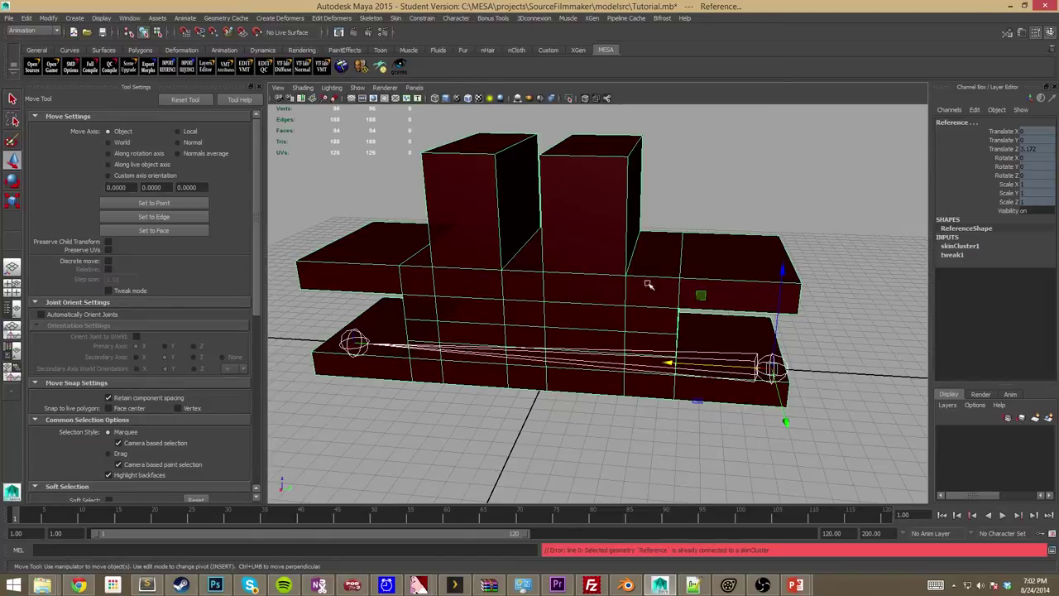
drag(698, 369, 674, 351)
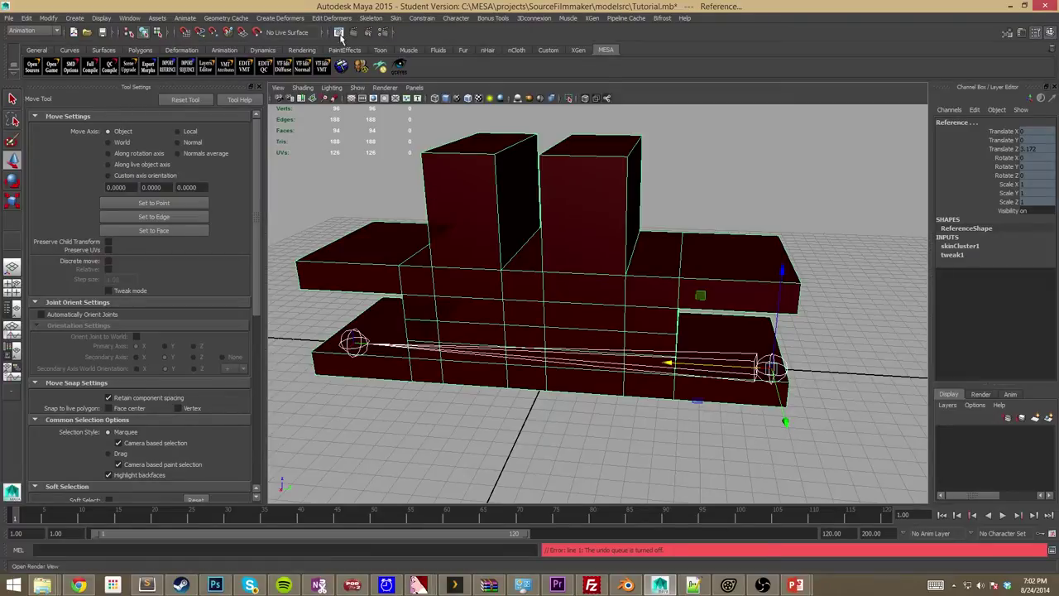
Start the Paint Skin Weights Tool on the Reference mesh and choose joint1 as the influence to paint.
click(589, 218)
click(500, 145)
click(396, 18)
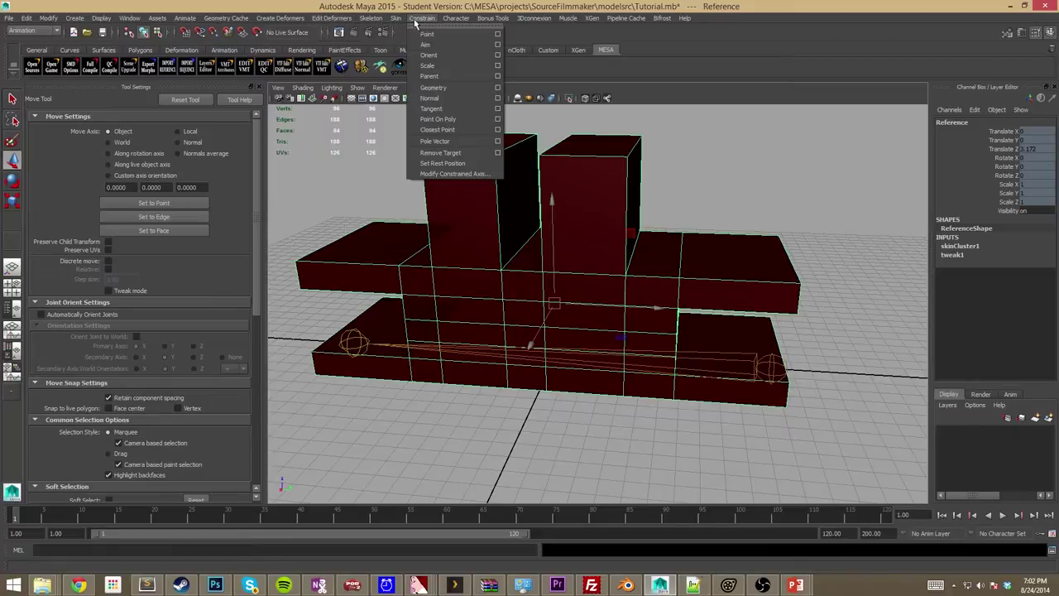
click(432, 132)
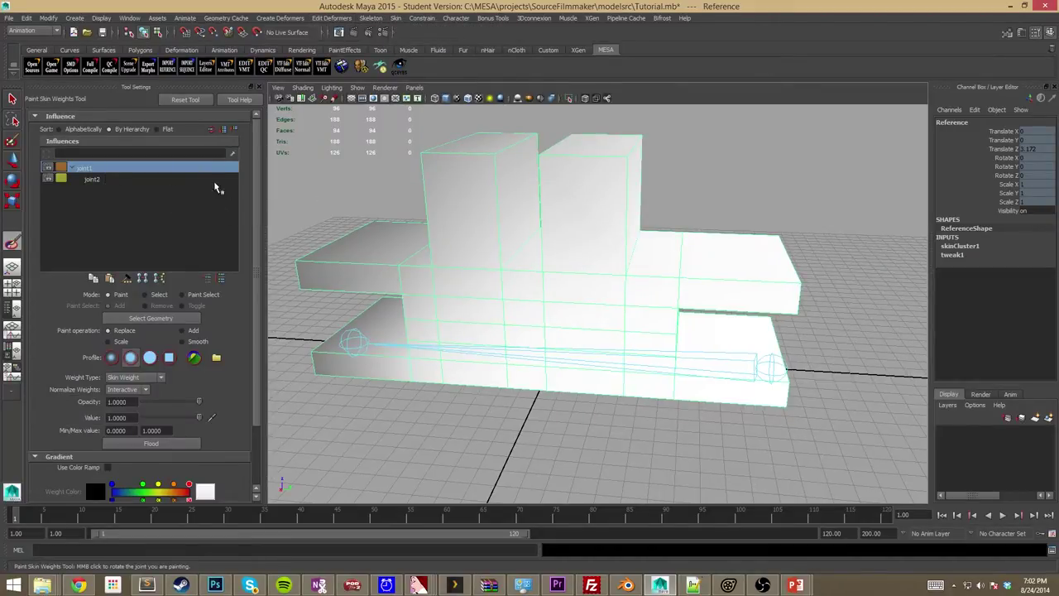
click(91, 179)
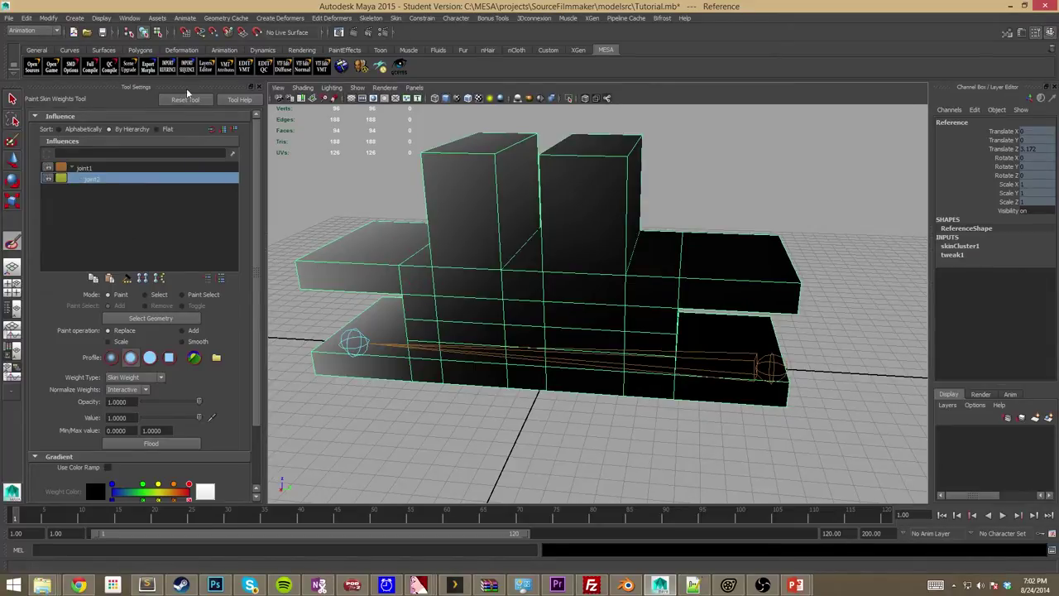
click(104, 167)
Paint joint1's skin weight over the darker areas of the Reference mesh using Replace with value 1.0.
alt+drag(606, 251, 638, 328)
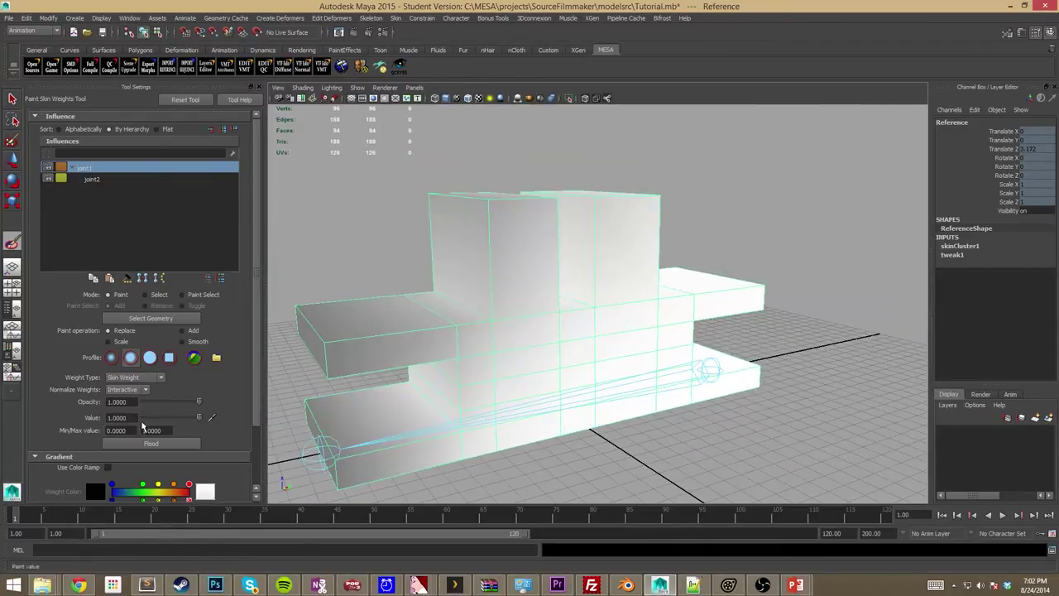
mouse_move(464, 348)
alt+mouse_down()
mouse_move(422, 361)
mouse_move(382, 395)
mouse_move(425, 314)
alt+mouse_up()
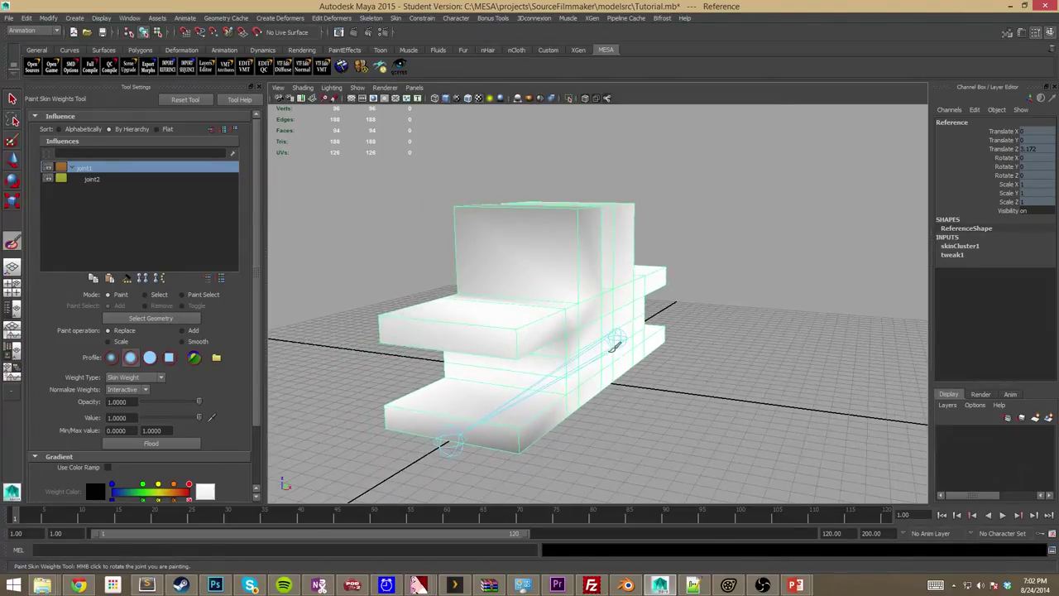
click(572, 230)
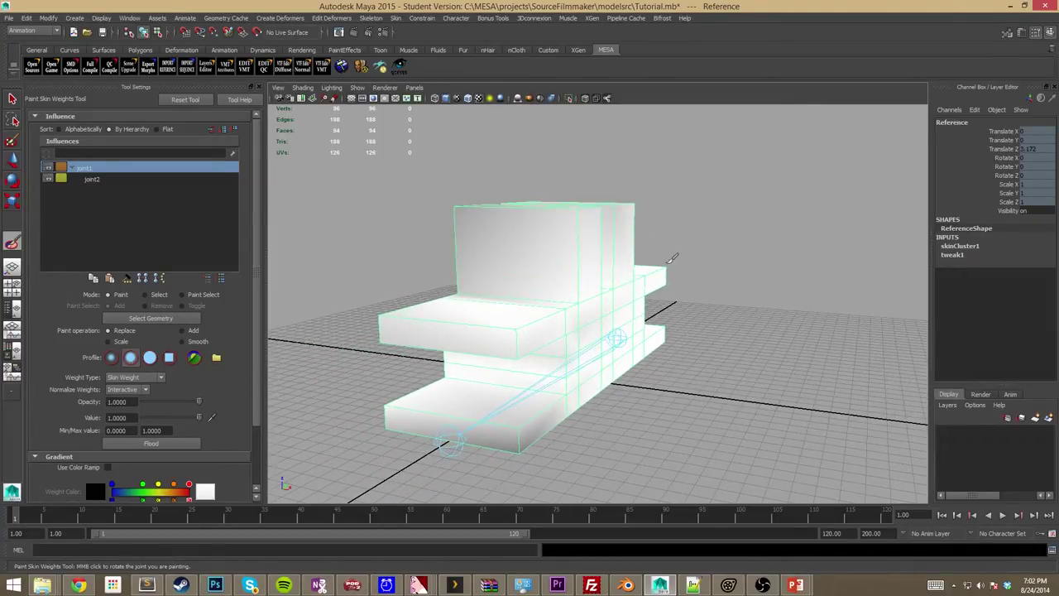
mouse_move(466, 243)
alt+mouse_down()
mouse_move(501, 279)
mouse_move(521, 392)
mouse_move(485, 430)
mouse_move(485, 355)
mouse_move(493, 366)
mouse_move(480, 356)
alt+mouse_up()
mouse_move(459, 269)
mouse_down()
mouse_move(473, 217)
mouse_move(414, 227)
mouse_move(432, 239)
mouse_move(472, 335)
mouse_move(465, 225)
mouse_move(476, 221)
mouse_move(501, 265)
mouse_move(544, 196)
mouse_move(524, 220)
mouse_move(579, 183)
mouse_move(402, 223)
mouse_move(361, 330)
mouse_move(506, 387)
mouse_move(676, 314)
mouse_move(633, 359)
mouse_move(716, 310)
mouse_move(638, 282)
mouse_up()
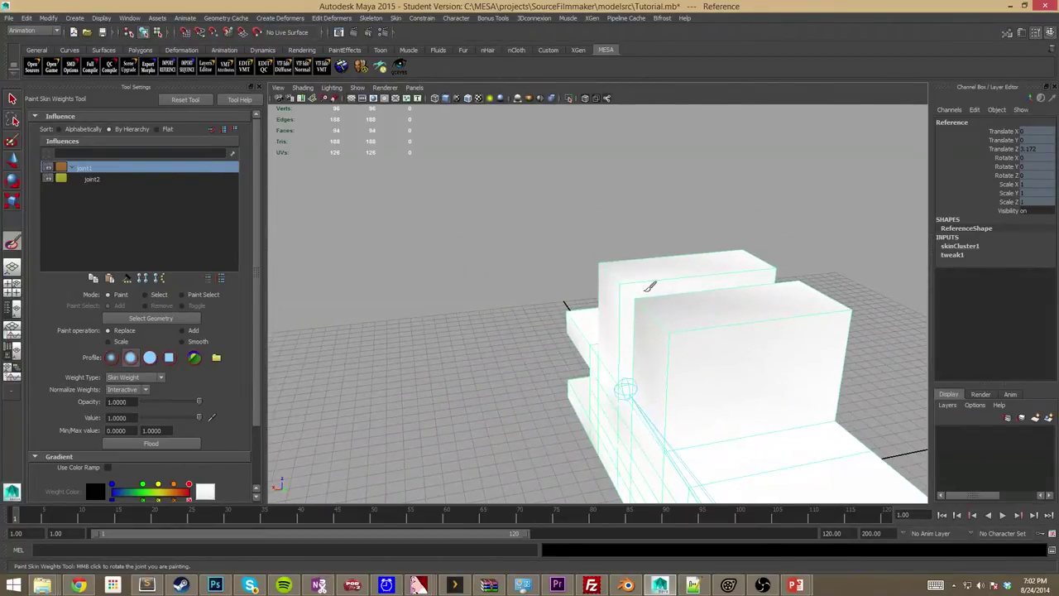
mouse_move(699, 299)
alt+mouse_down()
mouse_move(702, 272)
mouse_move(692, 279)
mouse_move(555, 240)
alt+mouse_up()
mouse_move(573, 291)
alt+mouse_down()
mouse_move(716, 309)
mouse_move(506, 305)
mouse_move(517, 278)
alt+mouse_up()
mouse_move(597, 303)
alt+mouse_down()
mouse_move(562, 298)
mouse_move(581, 297)
mouse_move(576, 267)
mouse_move(565, 283)
mouse_move(590, 290)
mouse_move(598, 279)
mouse_move(610, 289)
mouse_move(600, 289)
mouse_move(645, 367)
mouse_move(596, 295)
alt+mouse_up()
Leave weight painting and save the Tutorial.mb scene, accepting the student version notice.
key(q)
key(ctrl+s)
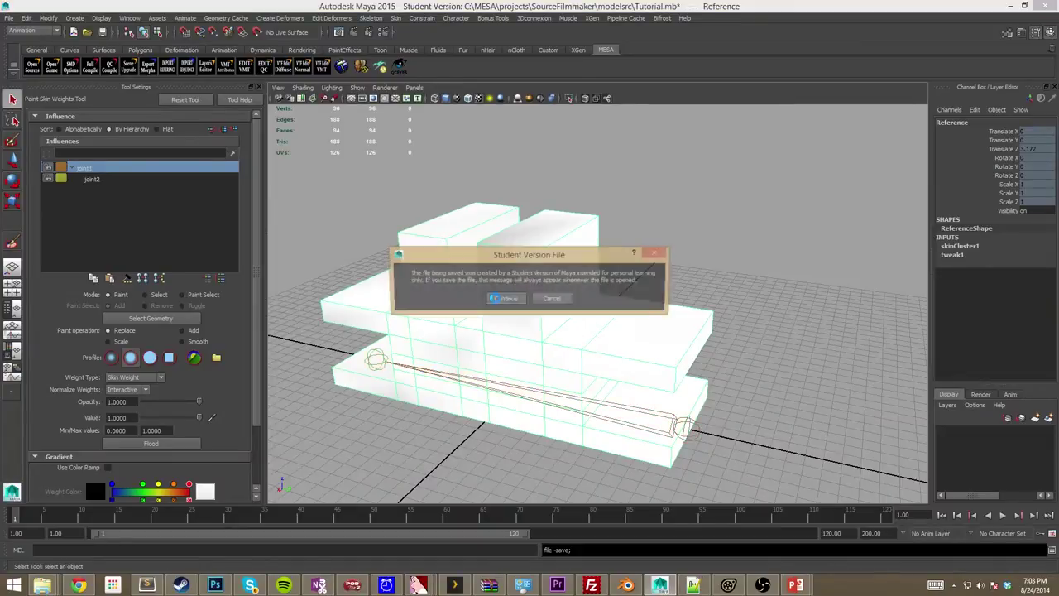
key(Return)
Touch up joint1's weight on the nearer raised block, leave the Paint Skin Weights Tool and deselect the mesh.
key(y)
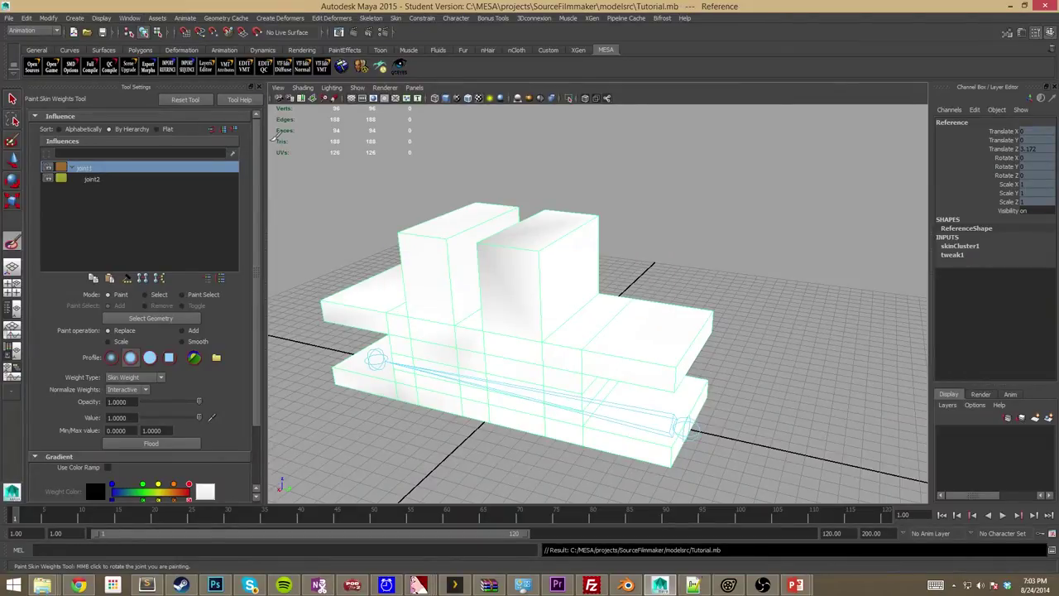
click(550, 270)
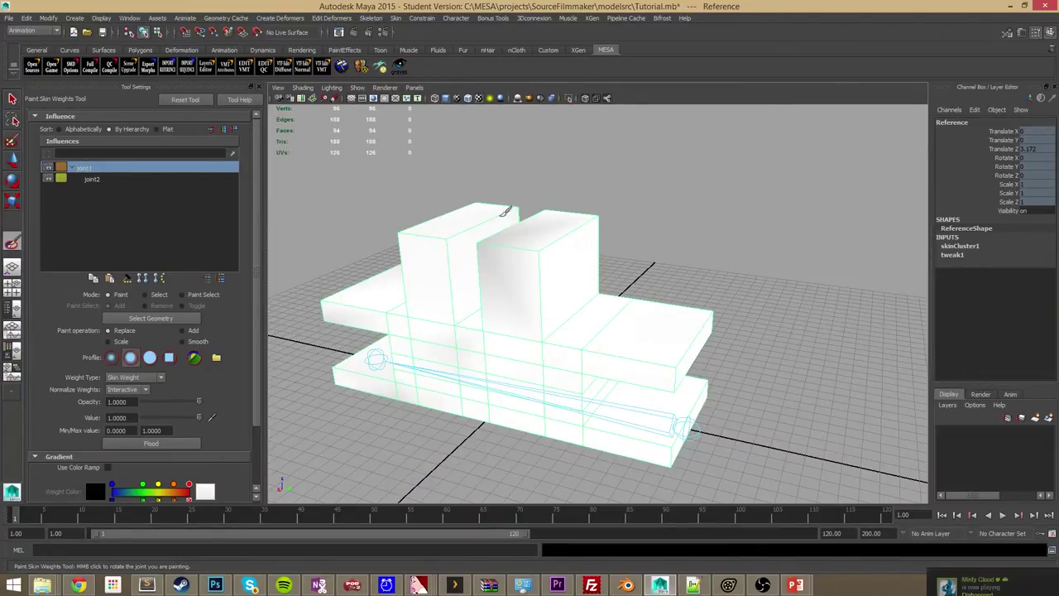
key(q)
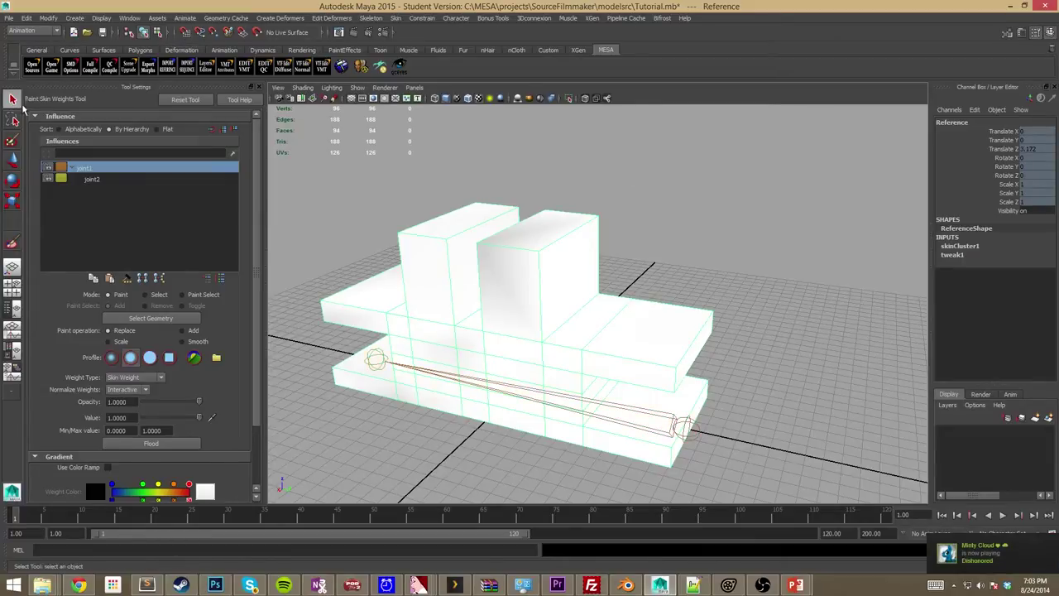
click(371, 239)
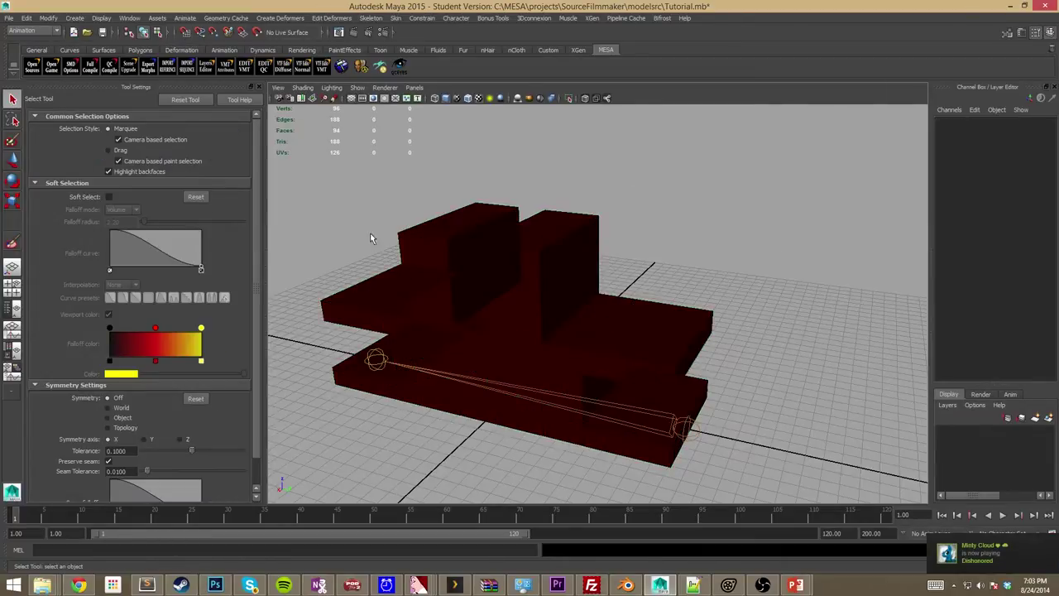
Close the tool settings and select the Reference mesh again.
click(252, 87)
click(513, 378)
alt+drag(513, 378, 364, 399)
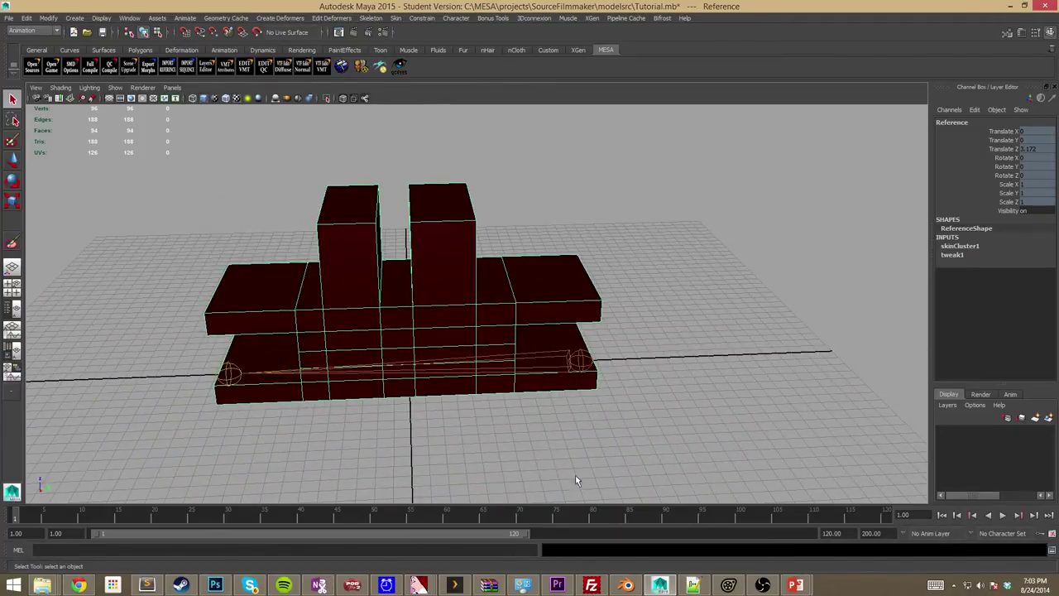
Switch to PowerPoint to read the slide on creating PSD networks and TGA, and return to Maya.
click(795, 585)
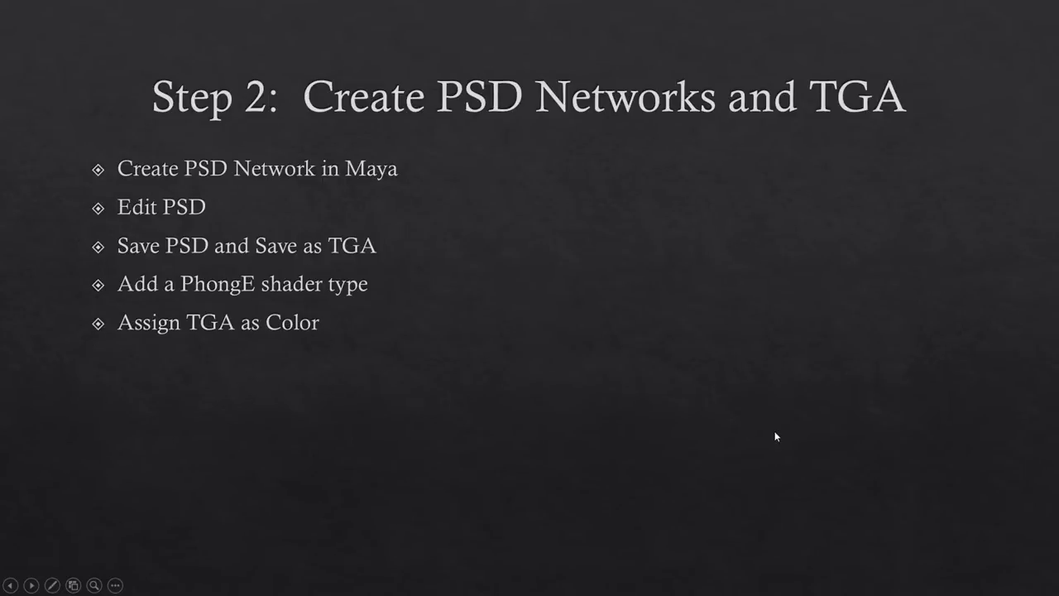
key(alt+Tab)
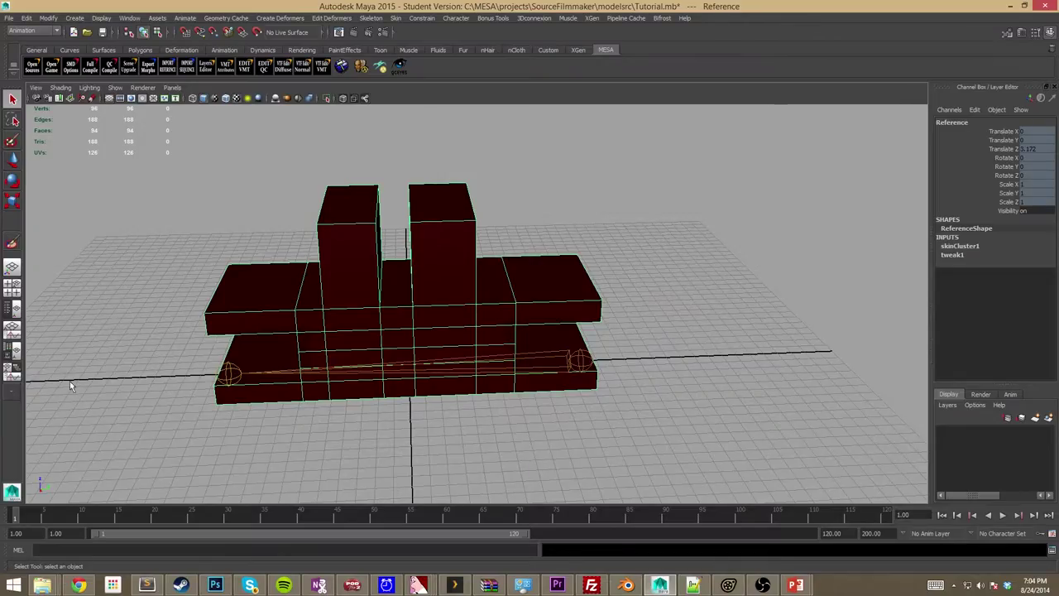
Show the UV Texture Editor beside the perspective view and widen its pane.
click(12, 309)
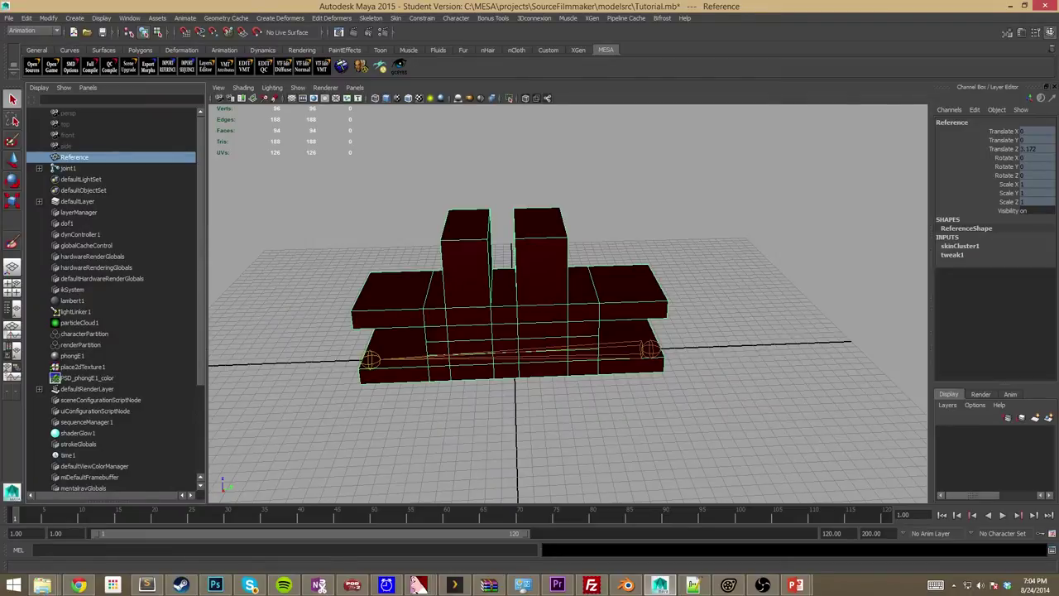
click(10, 400)
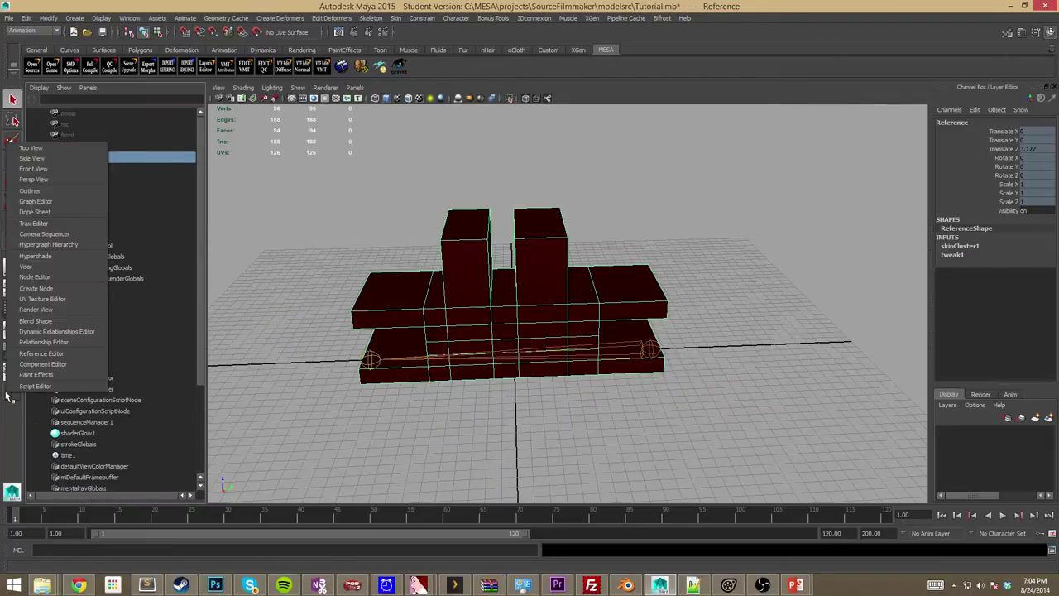
click(90, 301)
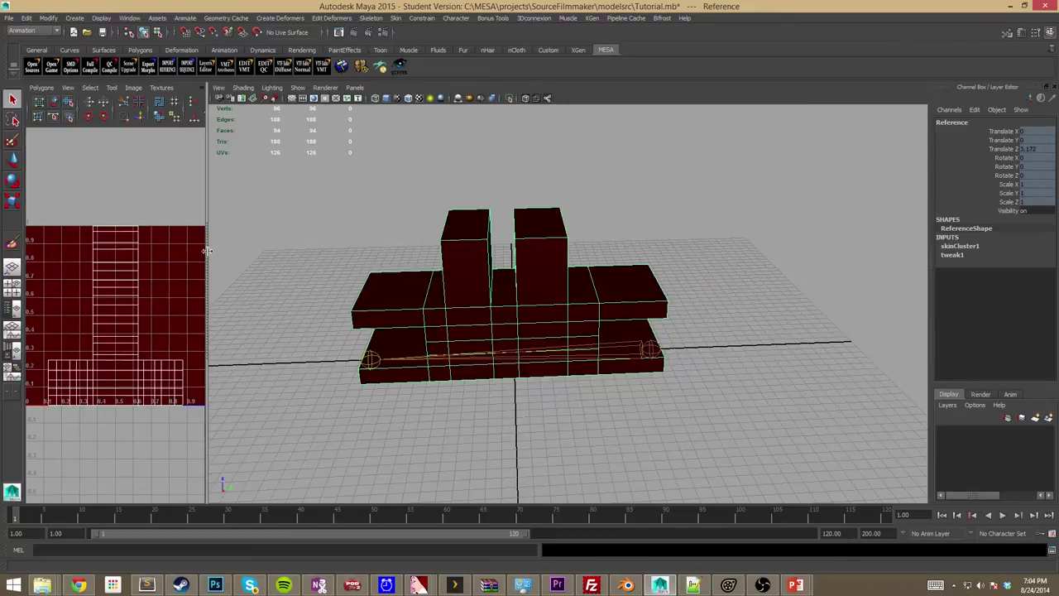
drag(206, 250, 319, 248)
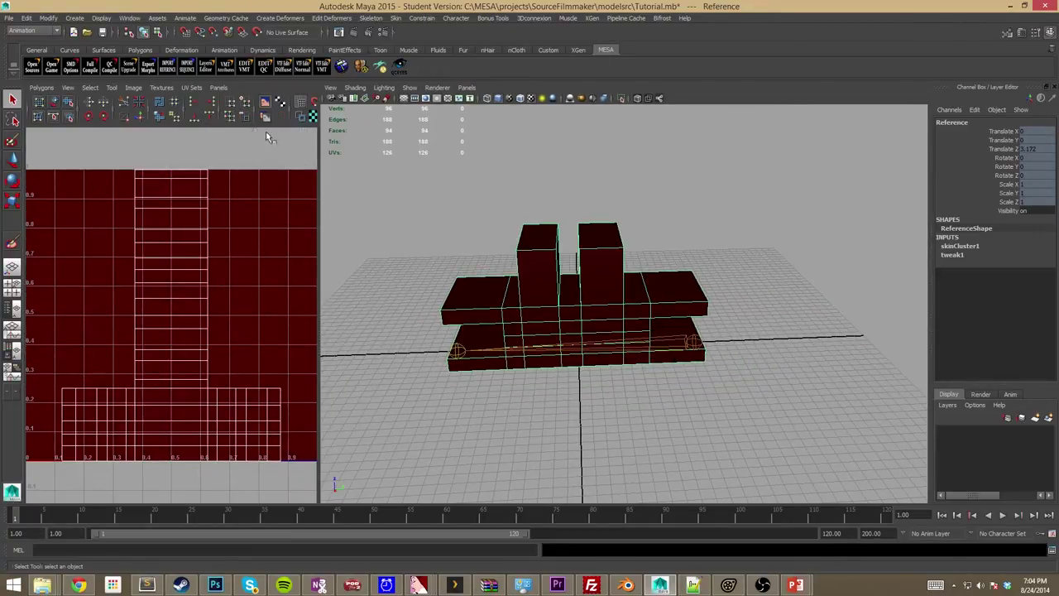
Open the Create PSD Network options for the Reference mesh.
click(191, 88)
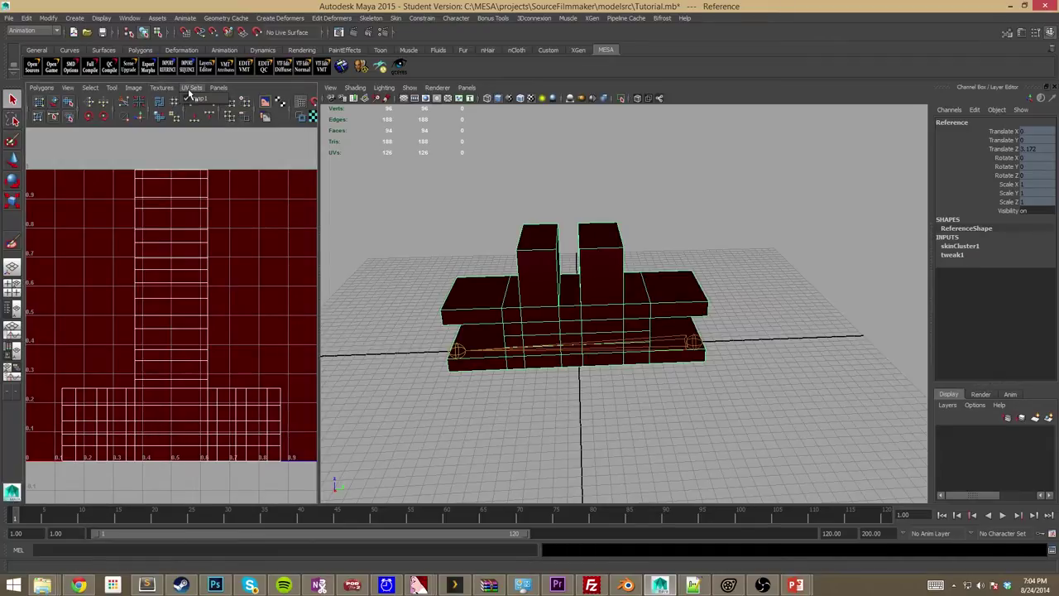
click(133, 86)
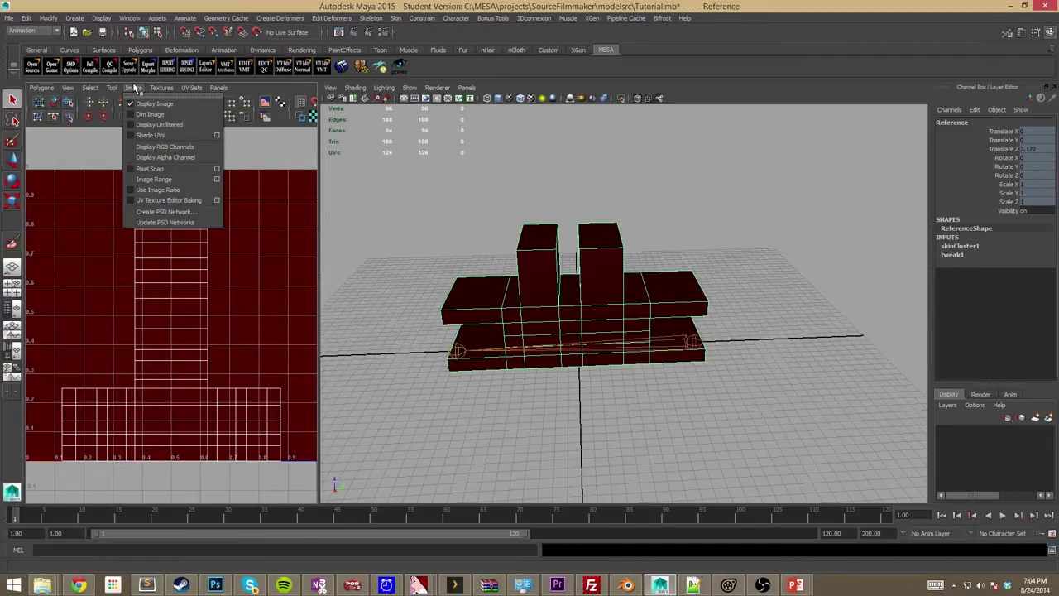
click(173, 213)
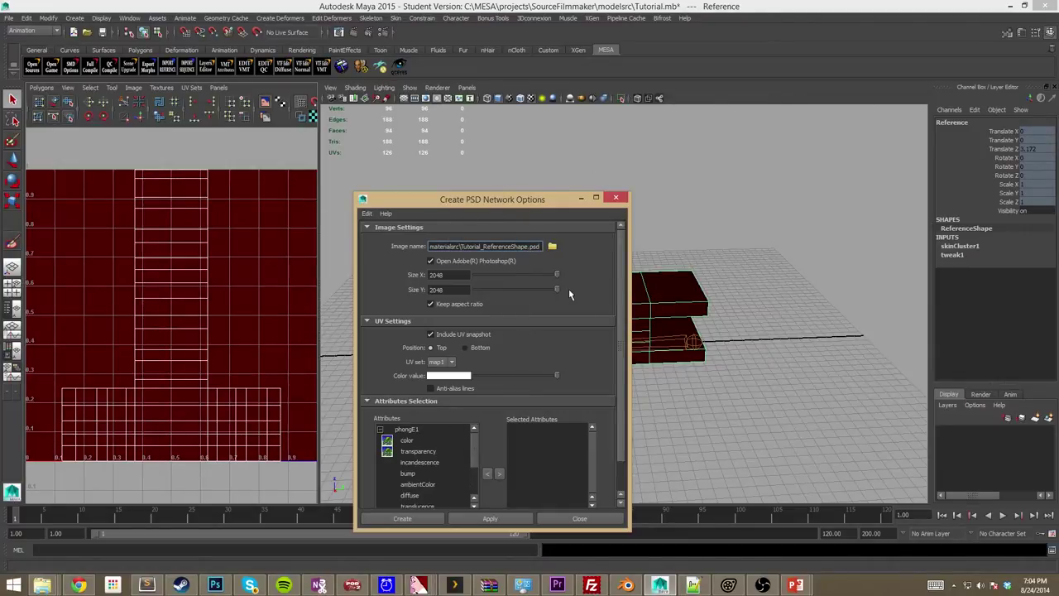
Try to shorten the PSD network's image name to materialsrc\Tutorial.psd by removing the shape name suffix.
key(shift+Left)
key(shift+Left)
key(shift+Left)
key(shift+Left)
key(shift+Left)
key(shift+Left)
key(shift+Left)
key(shift+Left)
key(shift+Left)
key(shift+Left)
key(shift+Left)
key(shift+Left)
key(shift+Left)
key(shift+Left)
key(shift+Left)
key(BackSpace)
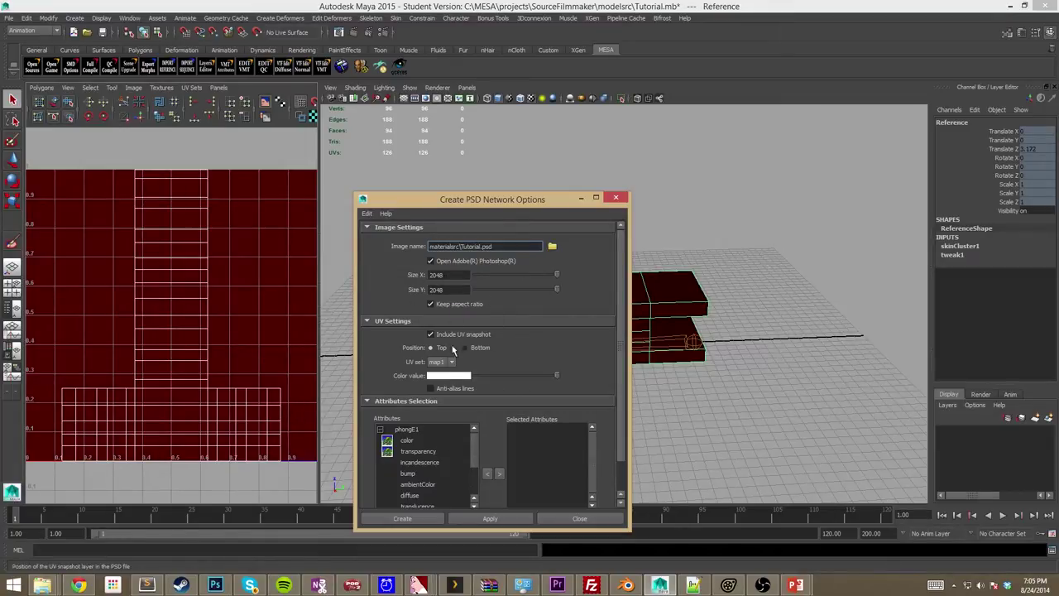
click(700, 297)
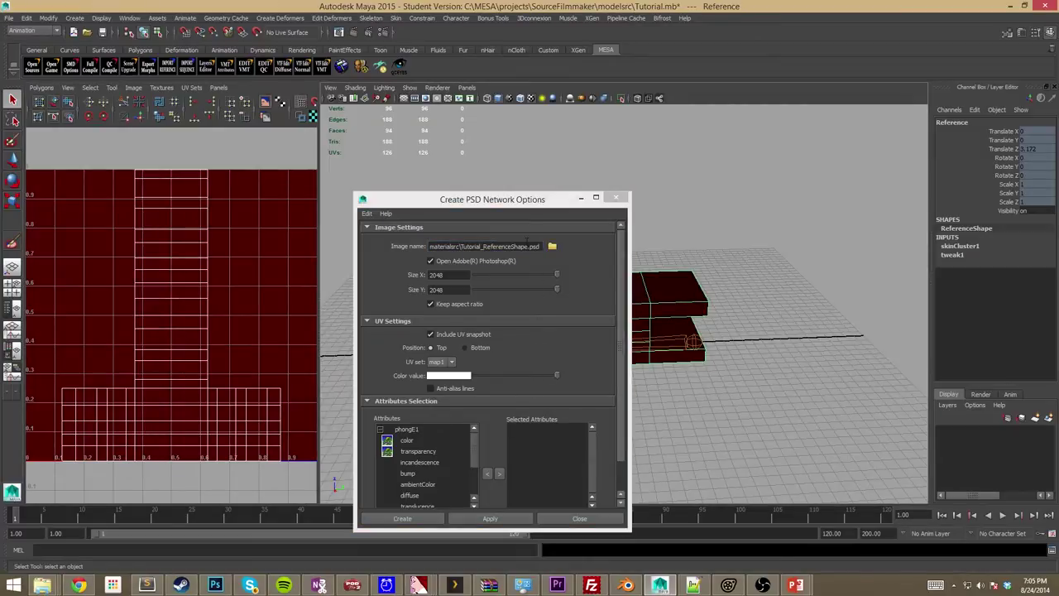
Shorten the PSD network's image name to materialsrc\Tutorial.psd and add phongE1's color to the selected attributes.
drag(527, 246, 484, 246)
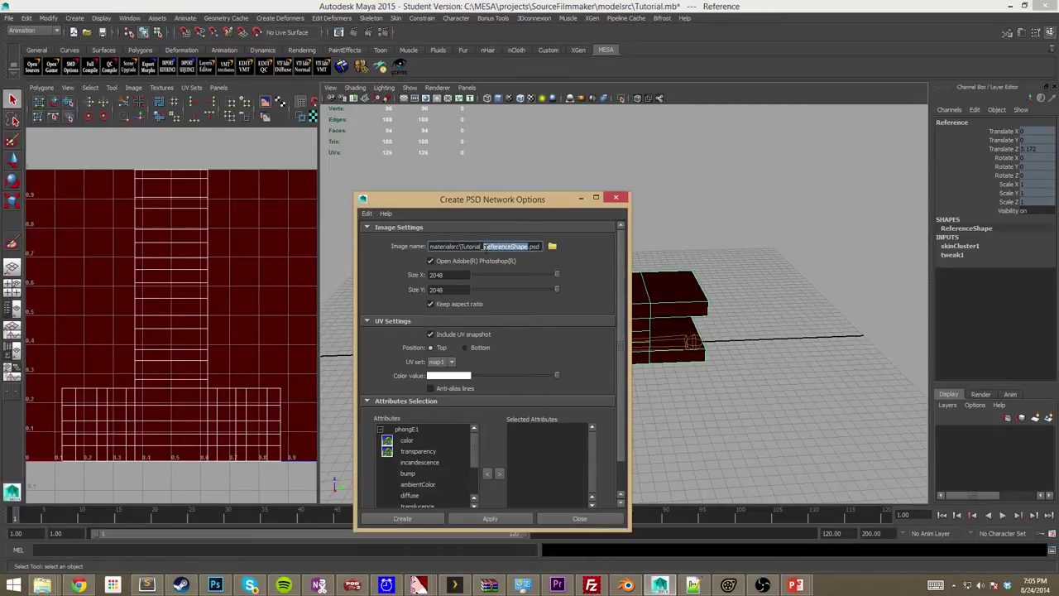
key(BackSpace)
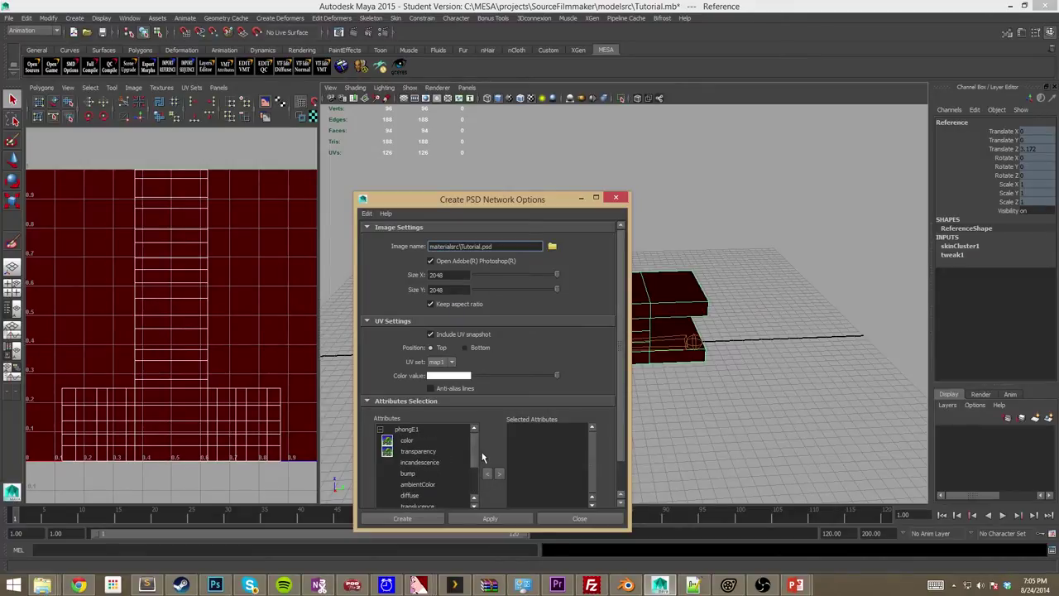
mouse_move(476, 456)
mouse_down()
mouse_move(471, 492)
mouse_move(478, 445)
mouse_up()
click(412, 442)
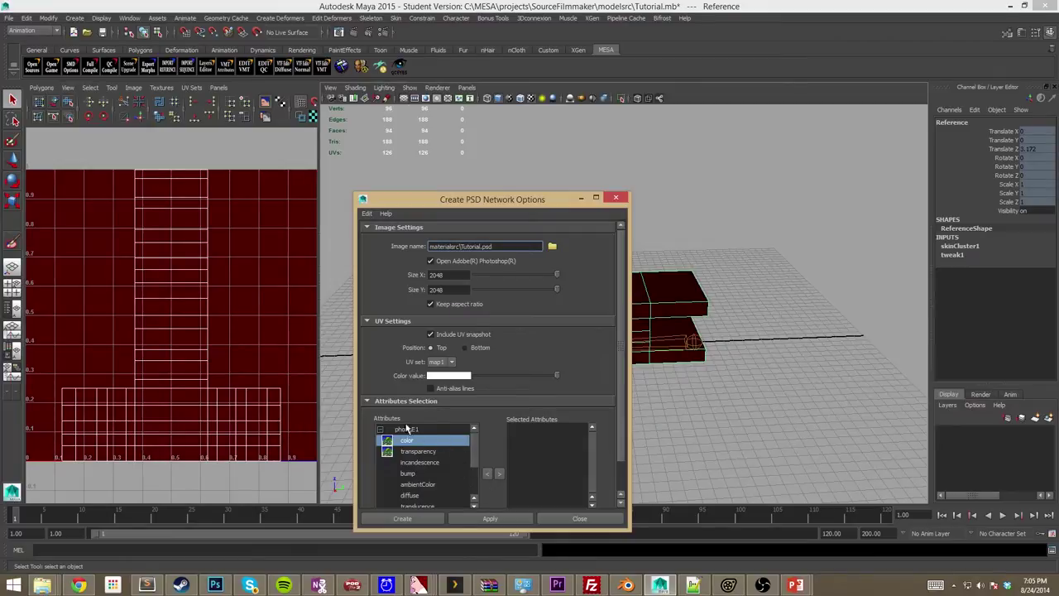
click(499, 473)
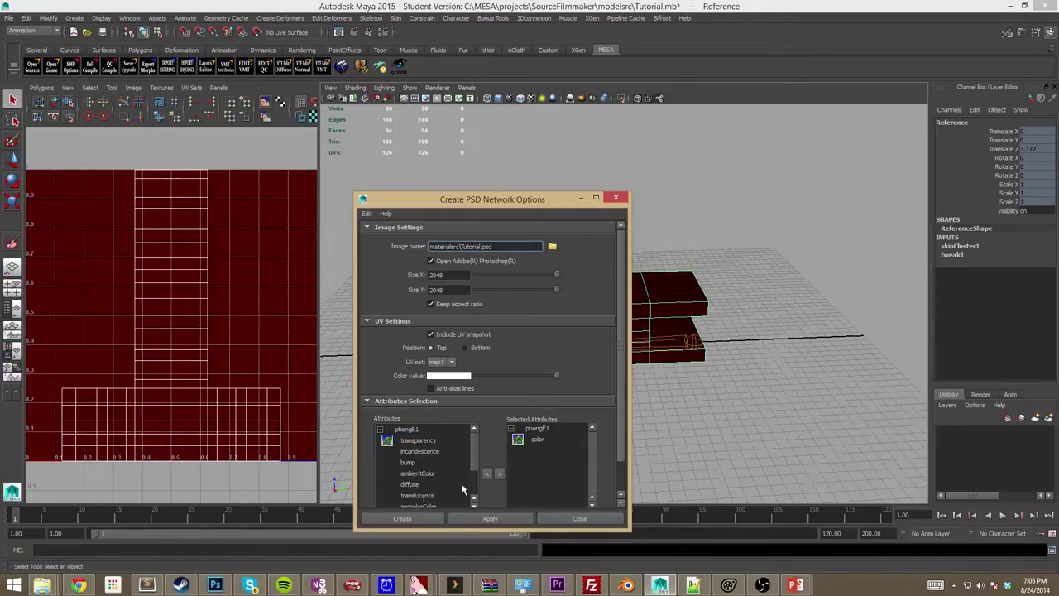
Create the PSD network with only the color attribute, overwriting the existing Tutorial.psd.
scroll(458, 491, down, 2)
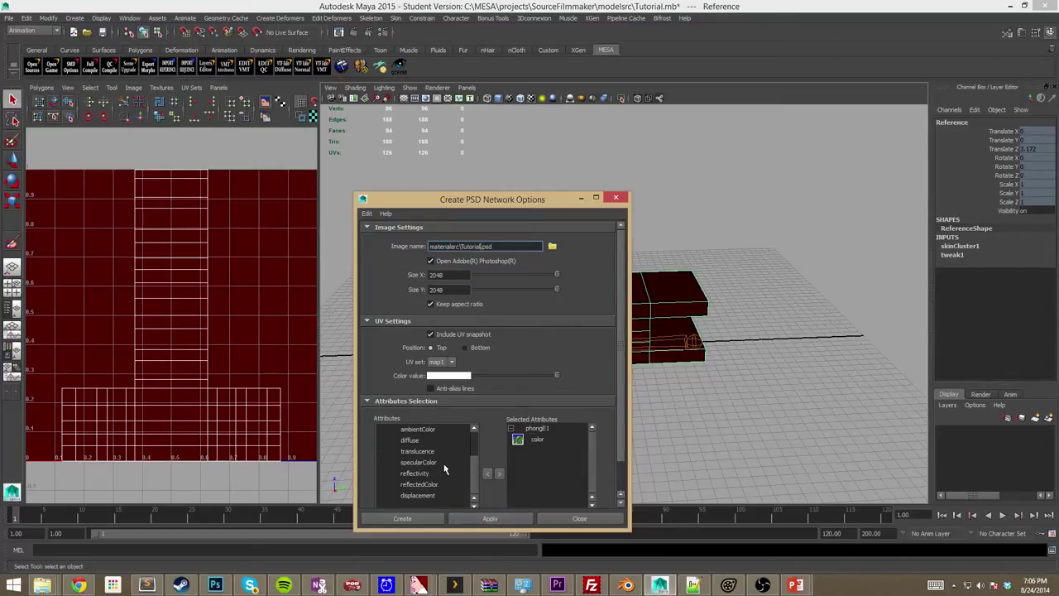
drag(477, 490, 477, 460)
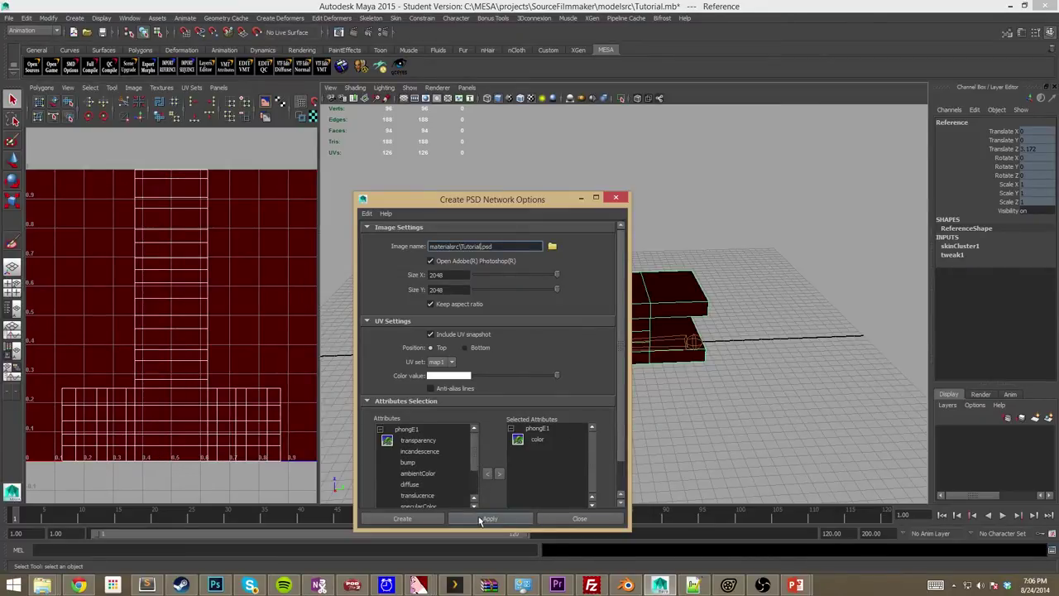
click(429, 518)
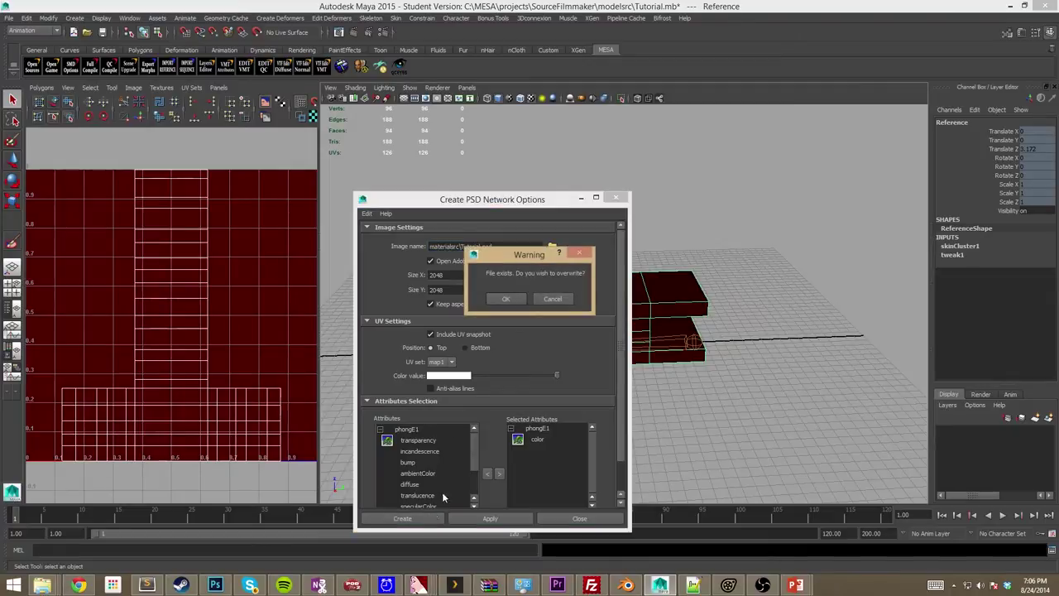
click(511, 298)
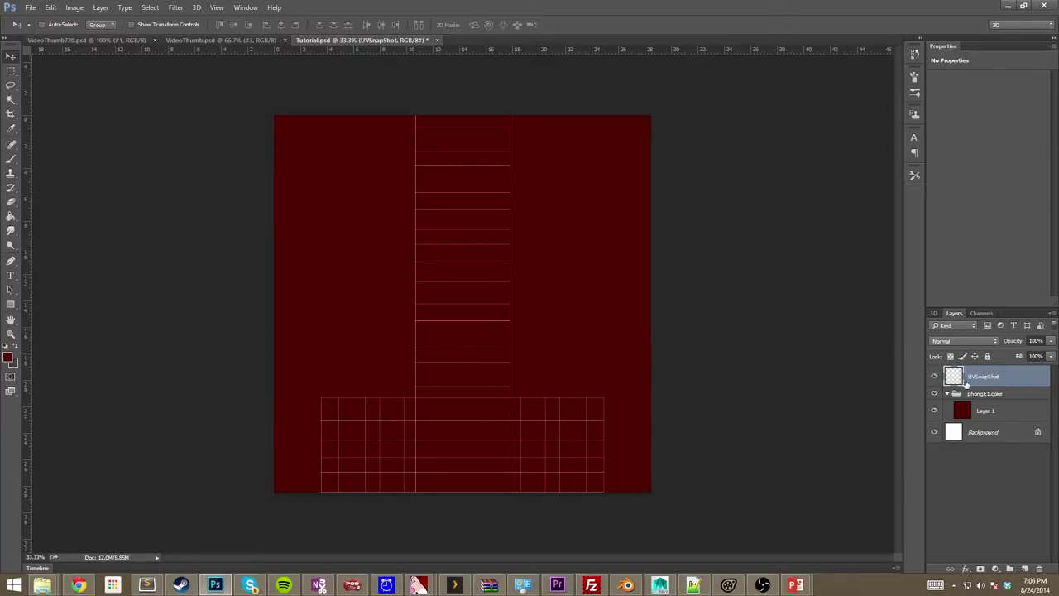
In Photoshop, select Layer 1 in the phongE1.color group and save Tutorial.psd.
click(993, 416)
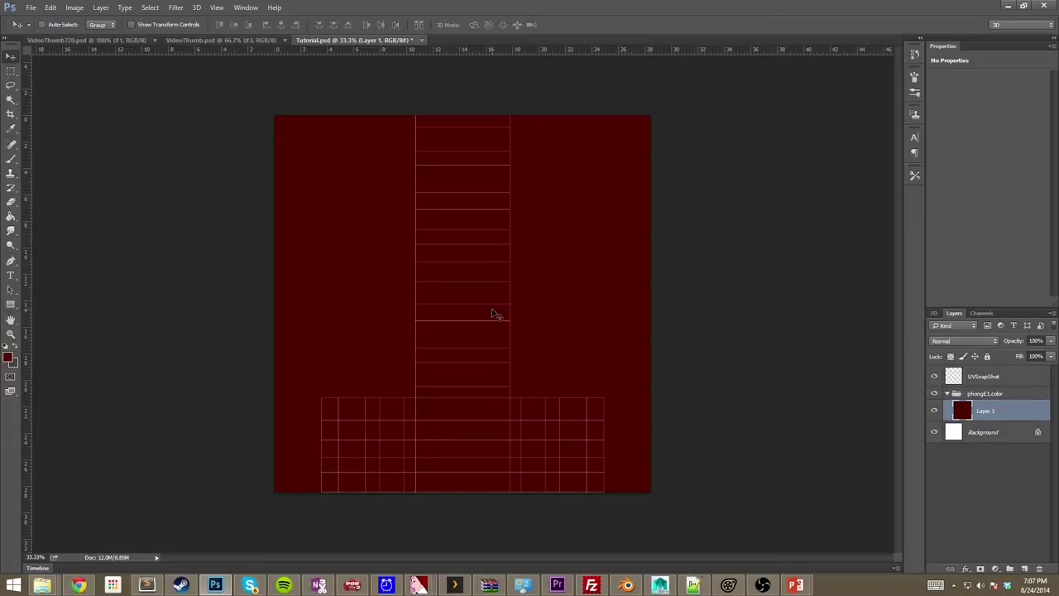
key(ctrl+s)
Save a Targa copy of the texture as Tutorial.tga in the materialsrc folder, replacing the existing file.
click(32, 8)
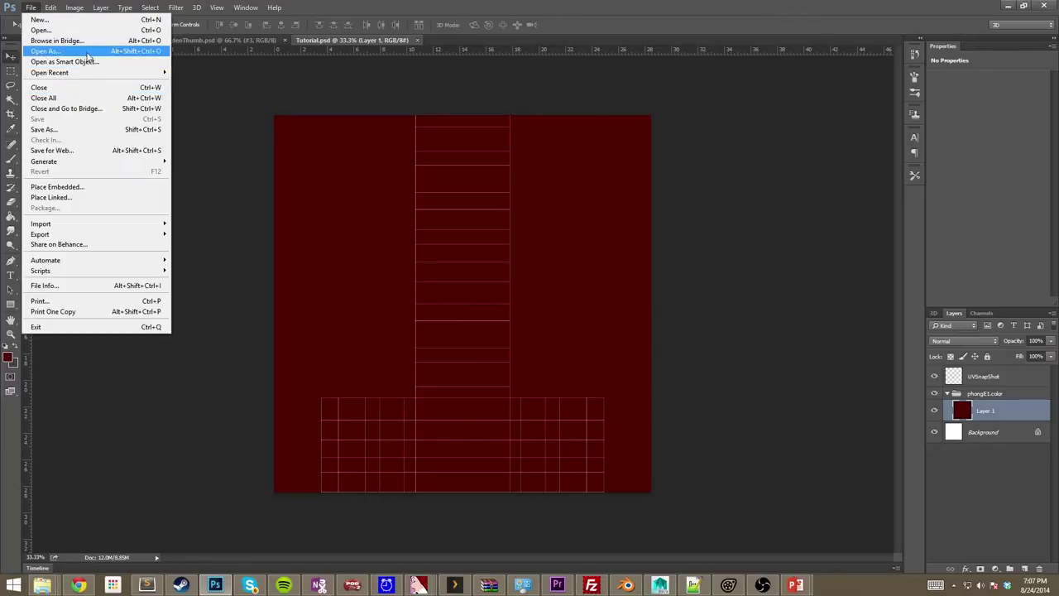
click(82, 130)
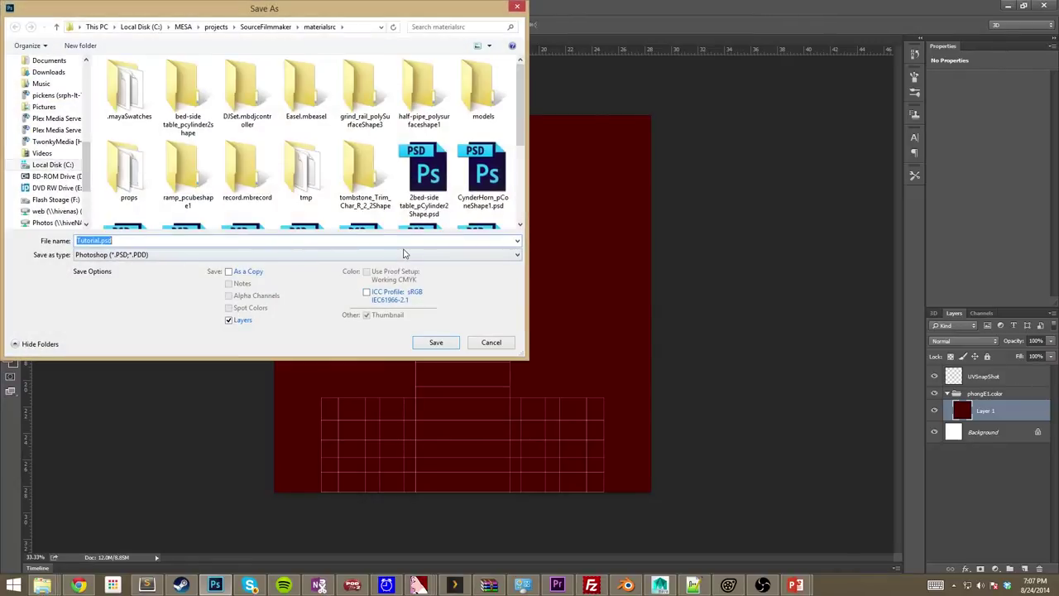
click(156, 254)
click(141, 432)
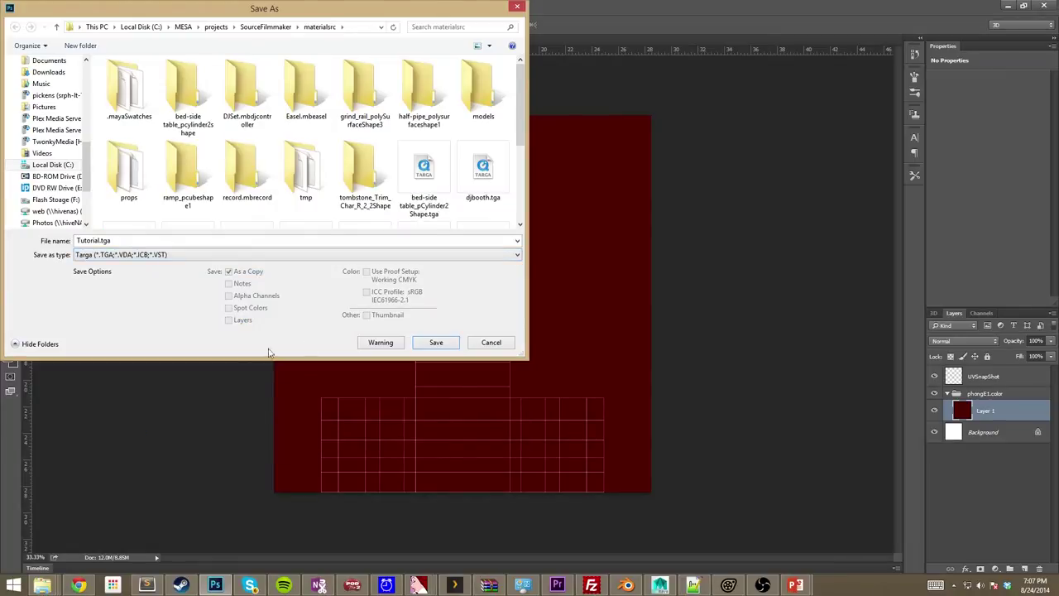
click(430, 343)
click(556, 293)
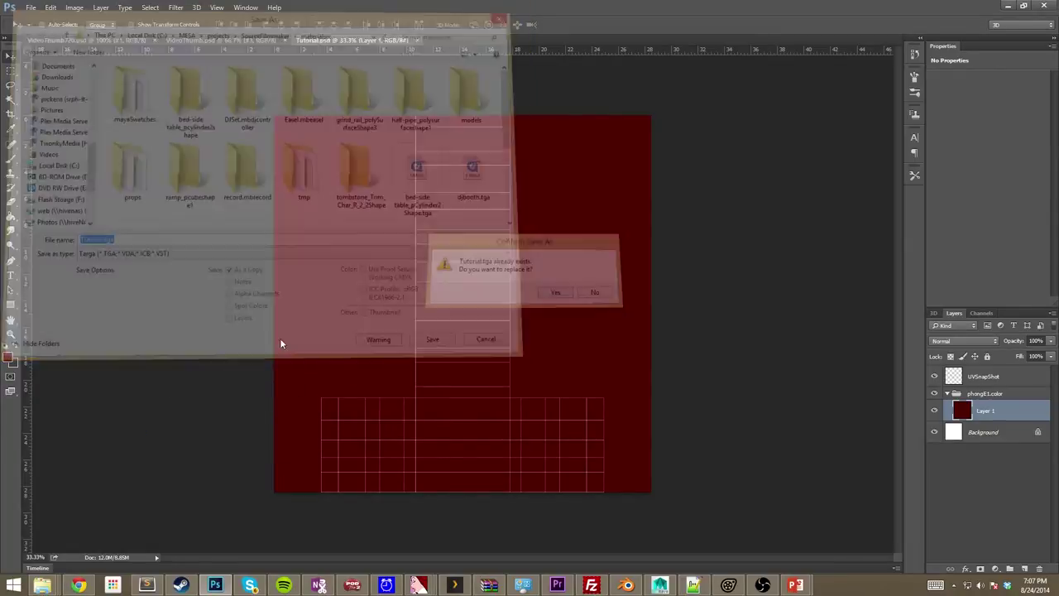
click(555, 194)
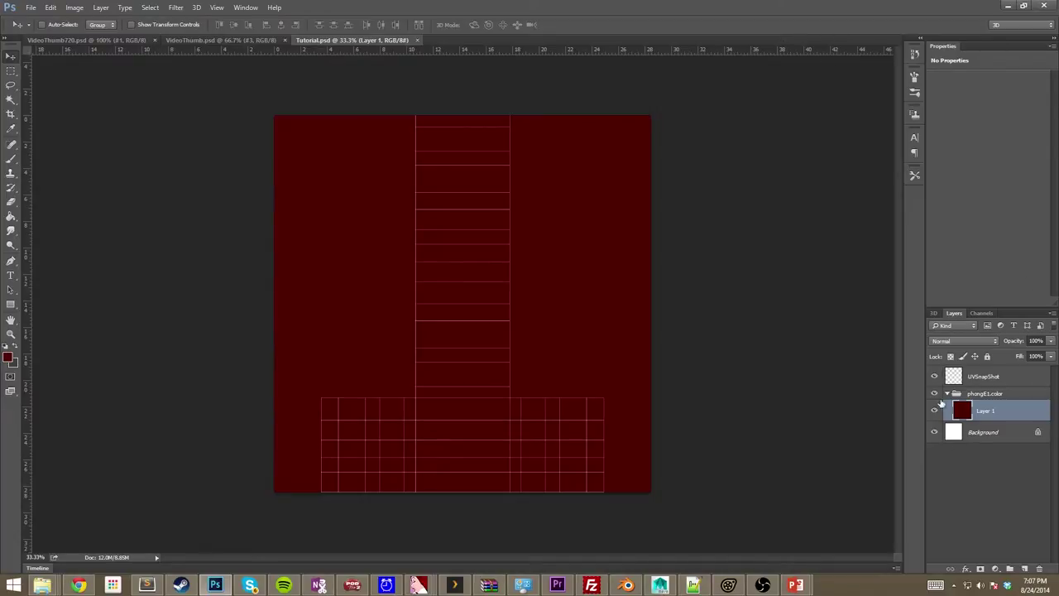
Hide the UVSnapShot layer and save a 24 bits/pixel Targa copy as Tutorial.tga, replacing the existing file.
click(934, 376)
click(31, 8)
click(45, 129)
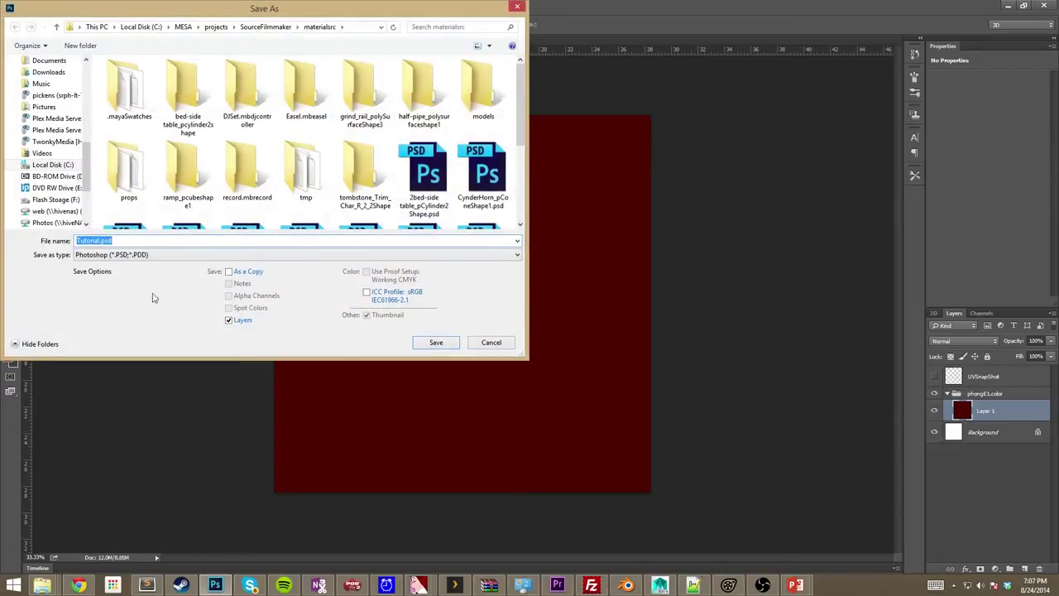
click(130, 256)
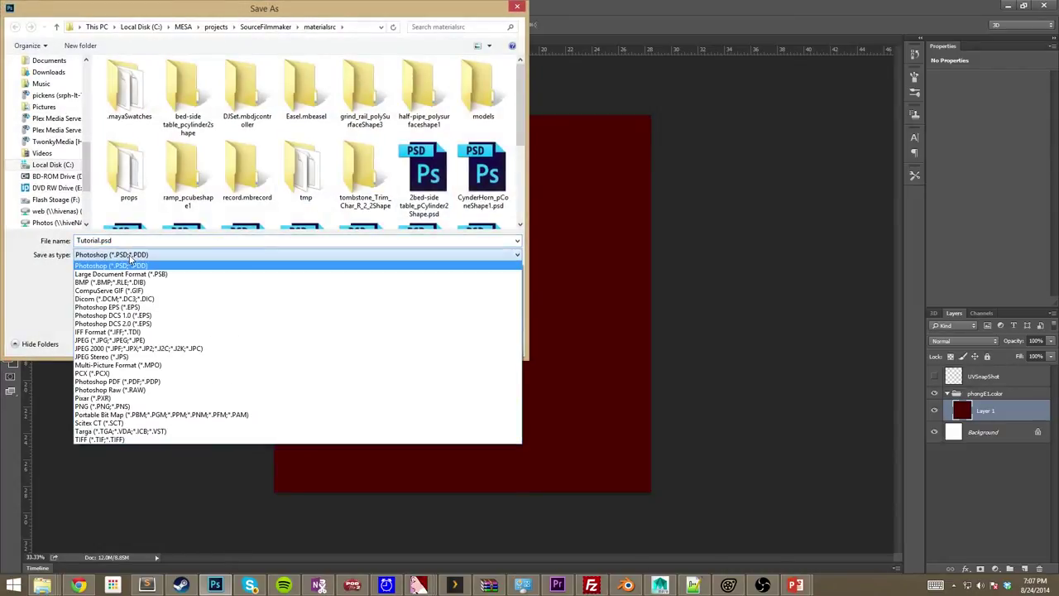
click(96, 406)
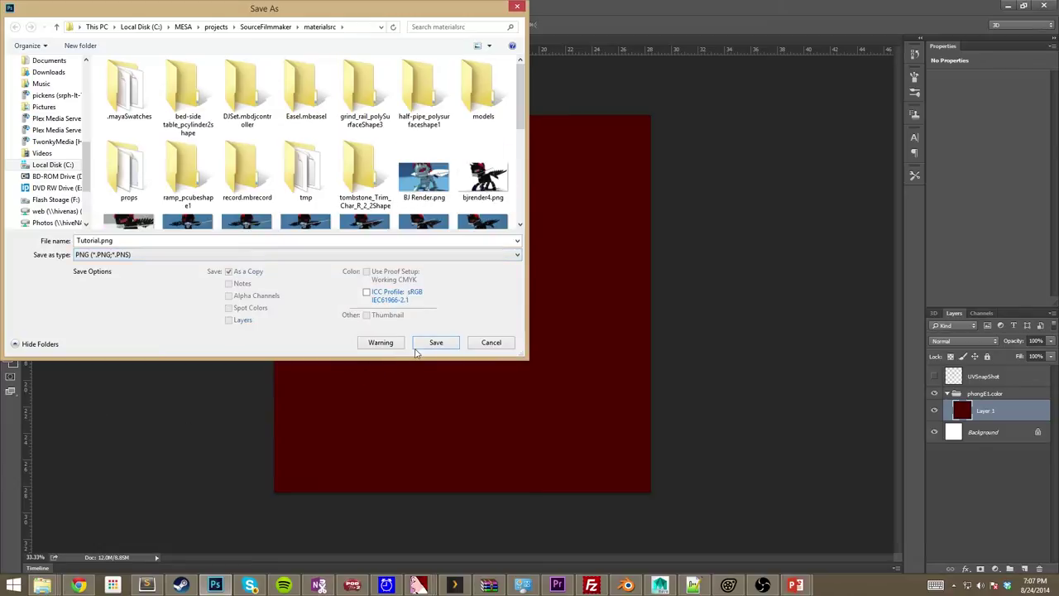
click(128, 254)
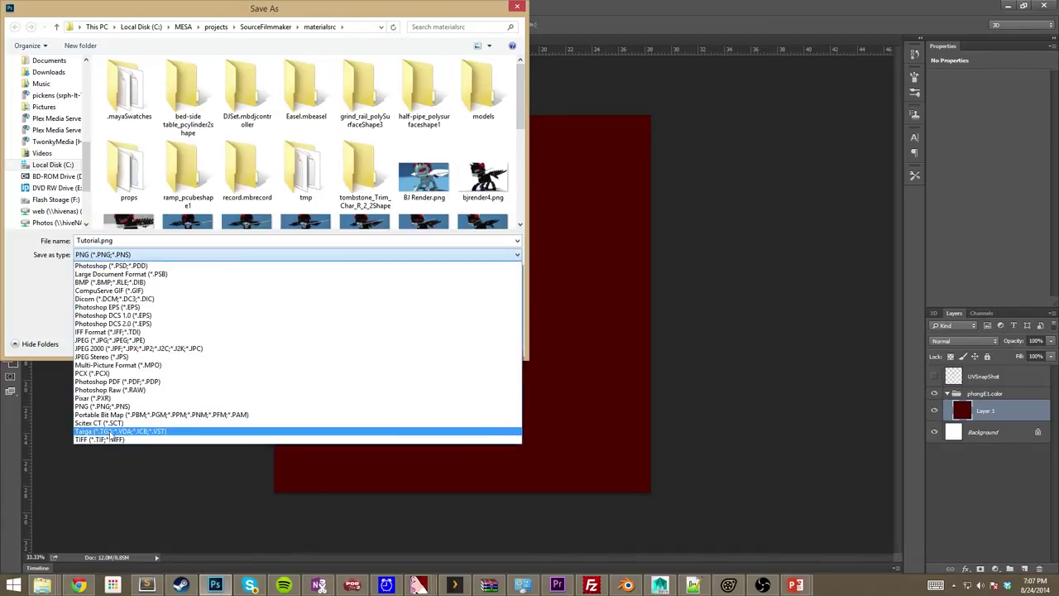
click(110, 432)
click(426, 342)
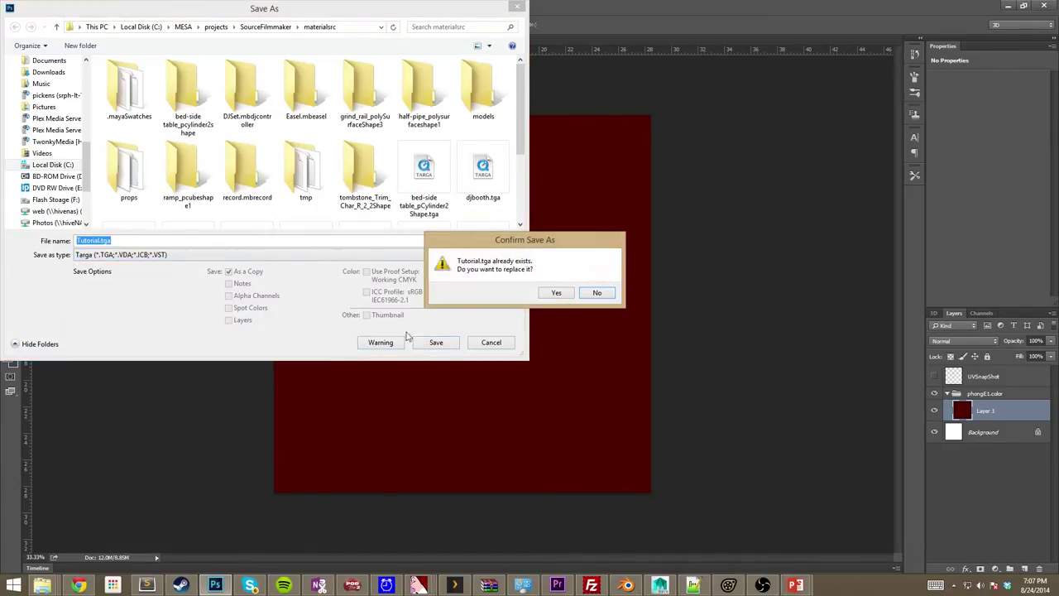
click(555, 293)
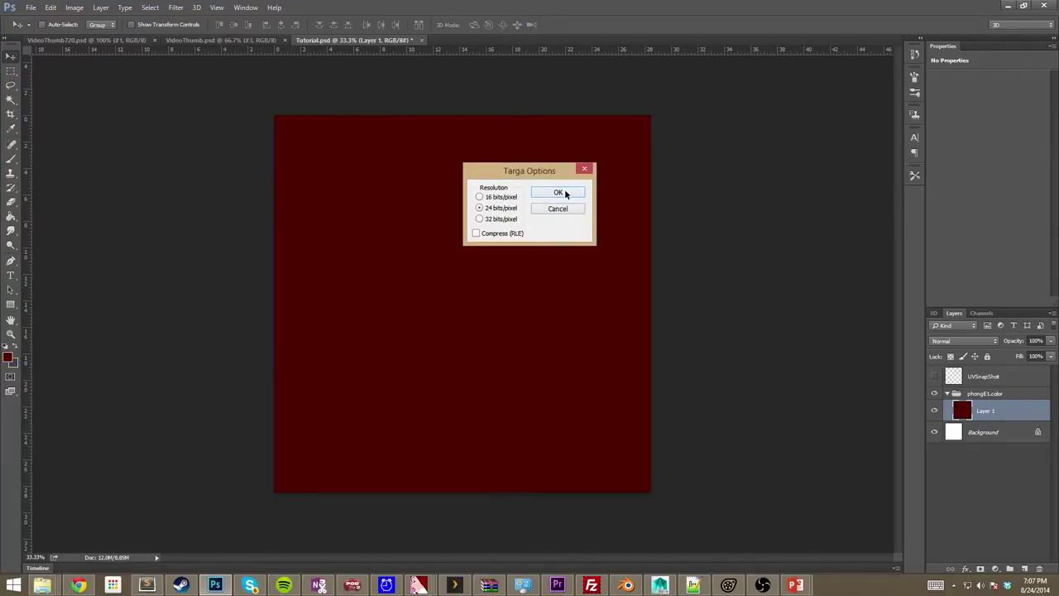
click(558, 193)
Return to Maya, select the Reference mesh and show its phongE1 material tab in the Attribute Editor.
click(1008, 6)
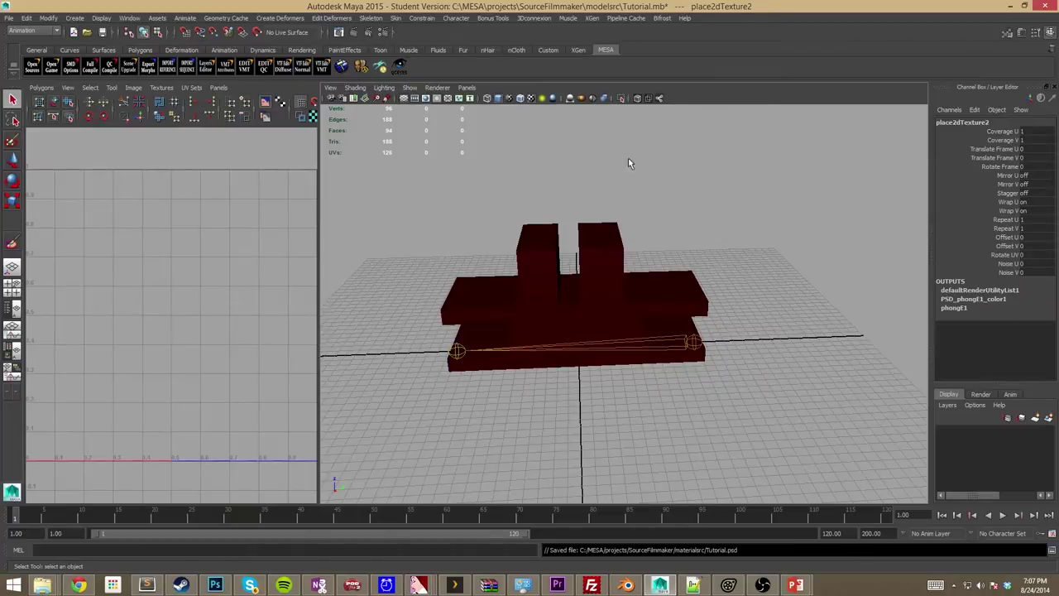
click(662, 354)
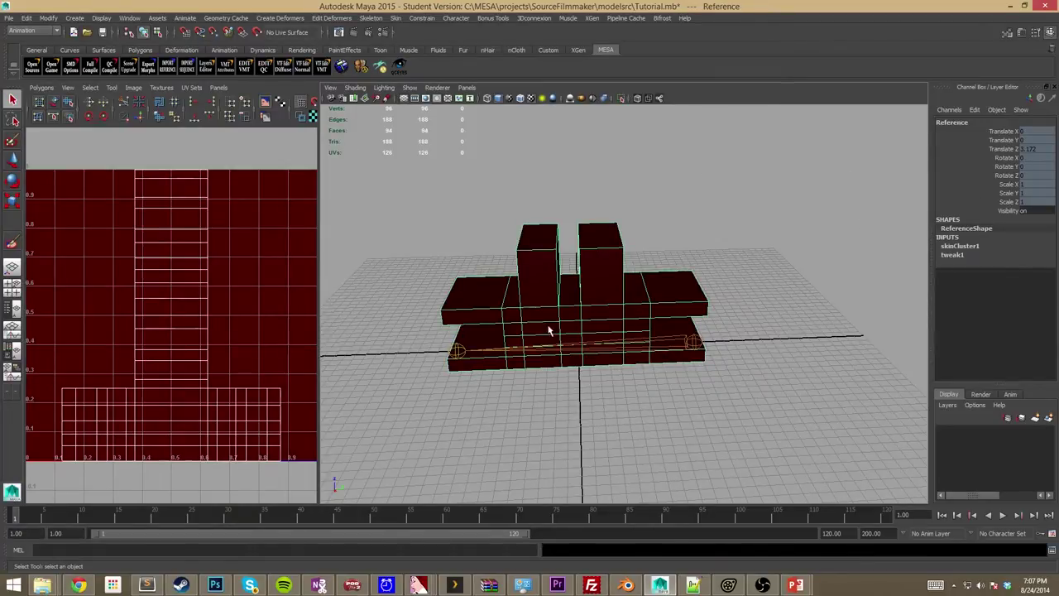
click(1049, 33)
click(1049, 33)
click(1049, 33)
click(1048, 33)
click(1034, 33)
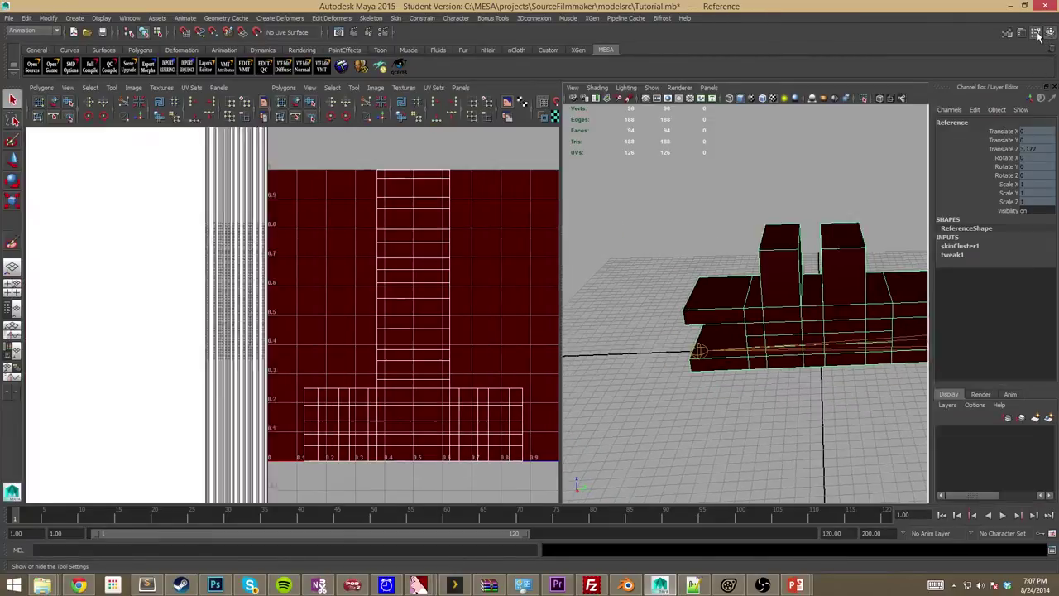
click(1035, 33)
click(1020, 34)
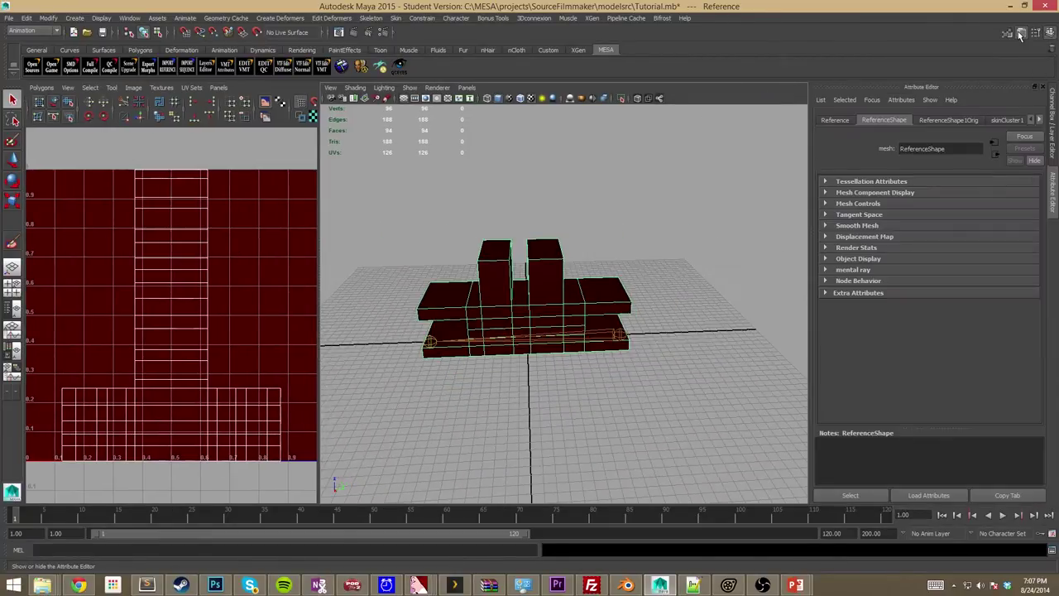
click(1040, 121)
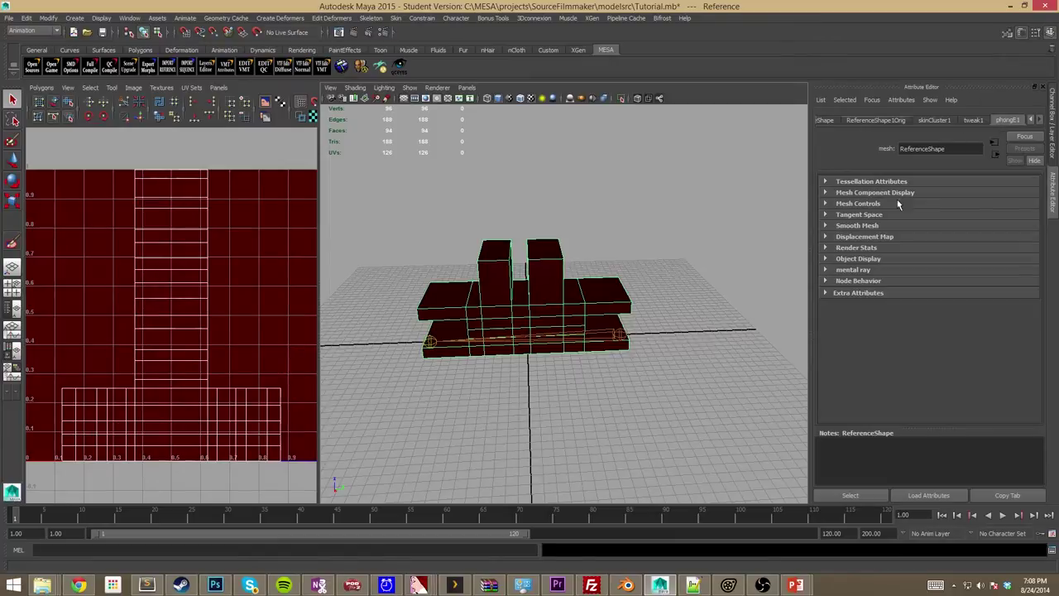
Assign a new Phong E material to the Reference mesh.
right_click(553, 290)
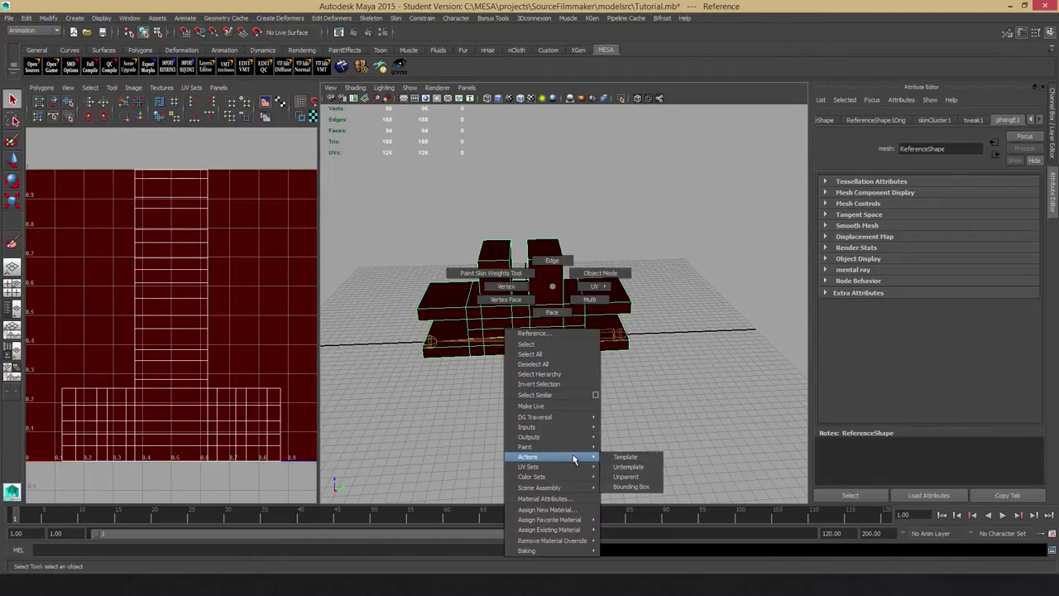
click(567, 508)
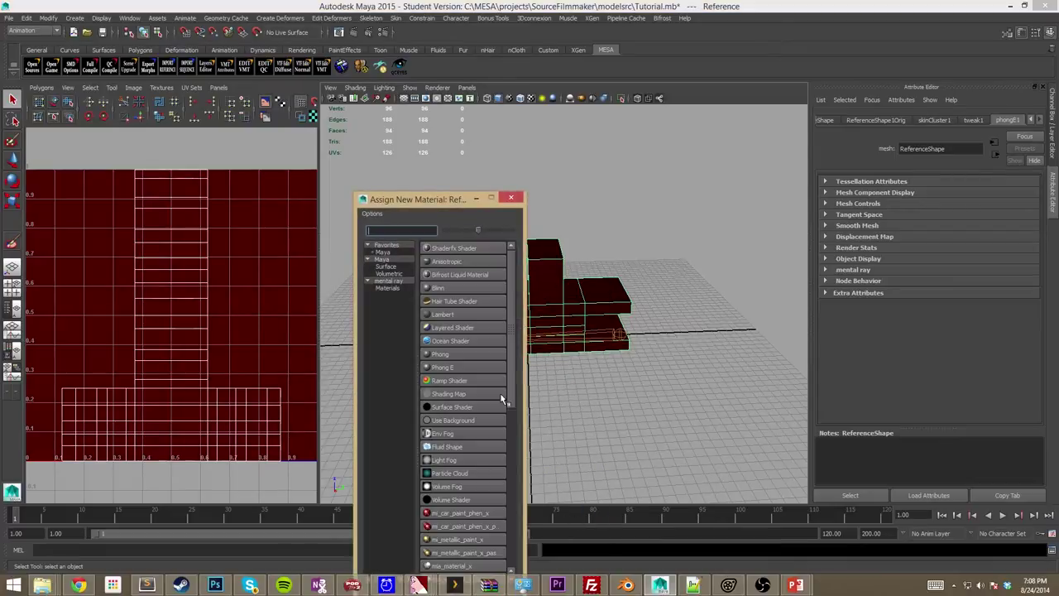
click(451, 370)
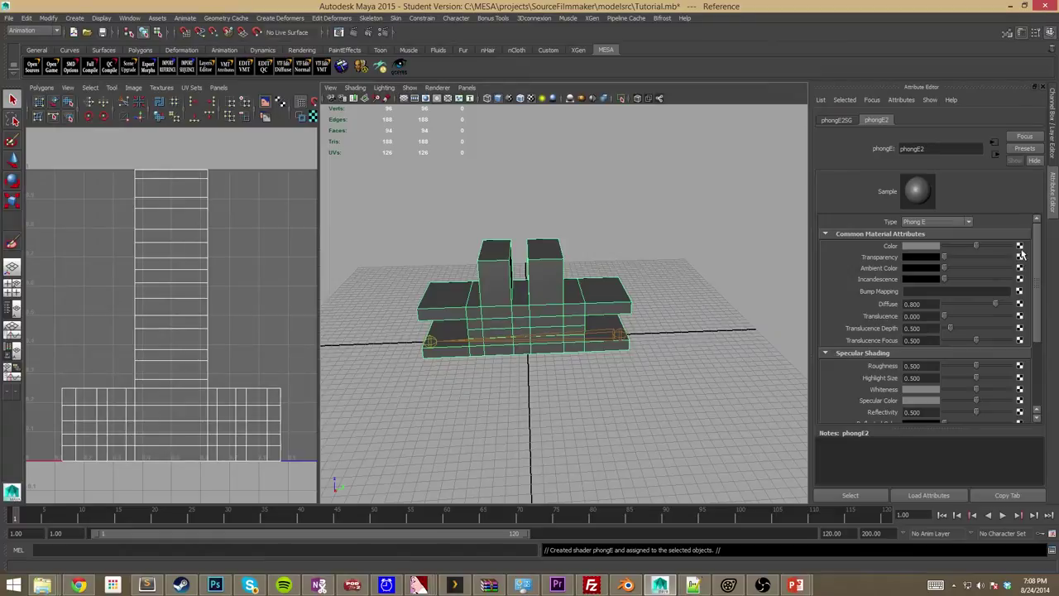
Connect a File texture to the new material's color and load Tutorial.tga from the materialsrc folder as its image.
click(1019, 247)
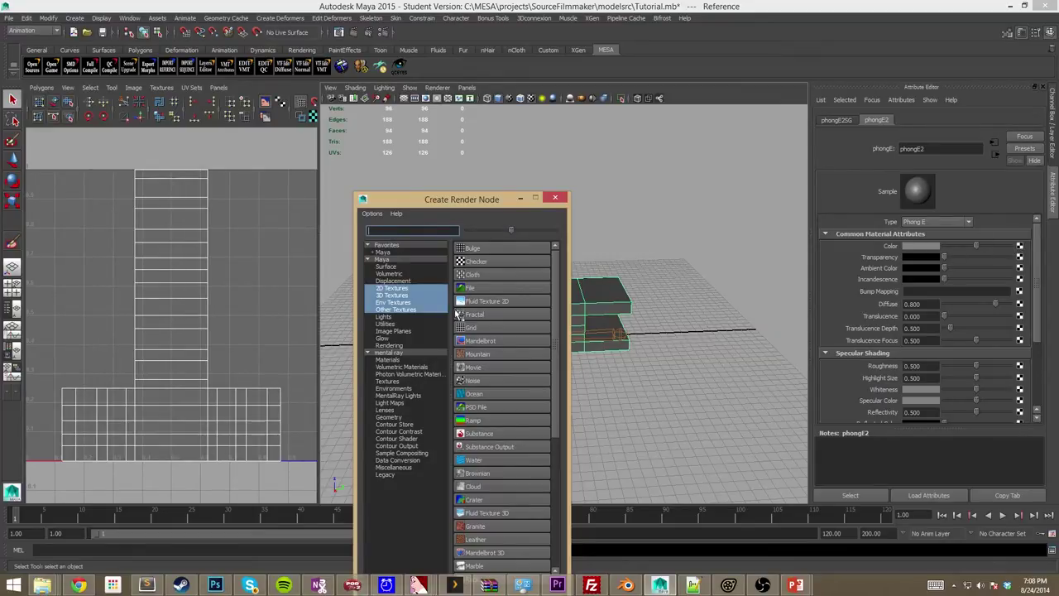
click(470, 288)
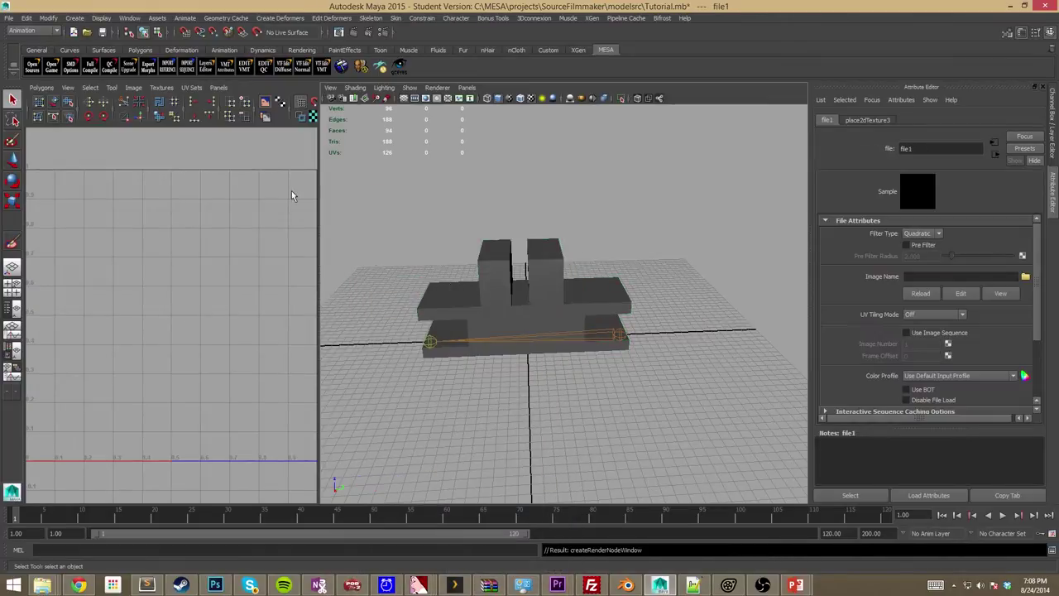
click(956, 278)
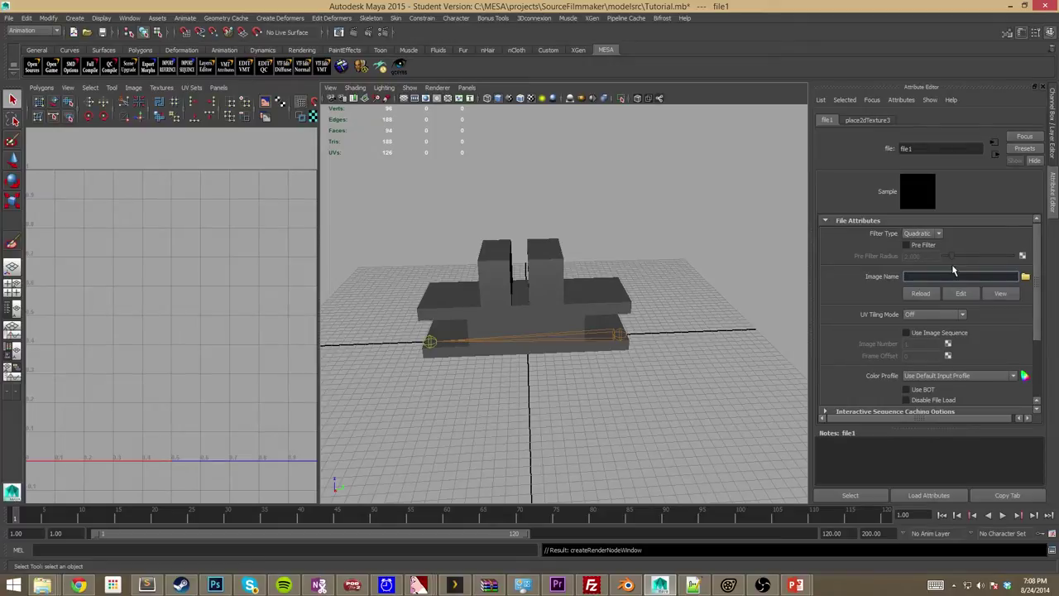
click(952, 274)
click(1024, 277)
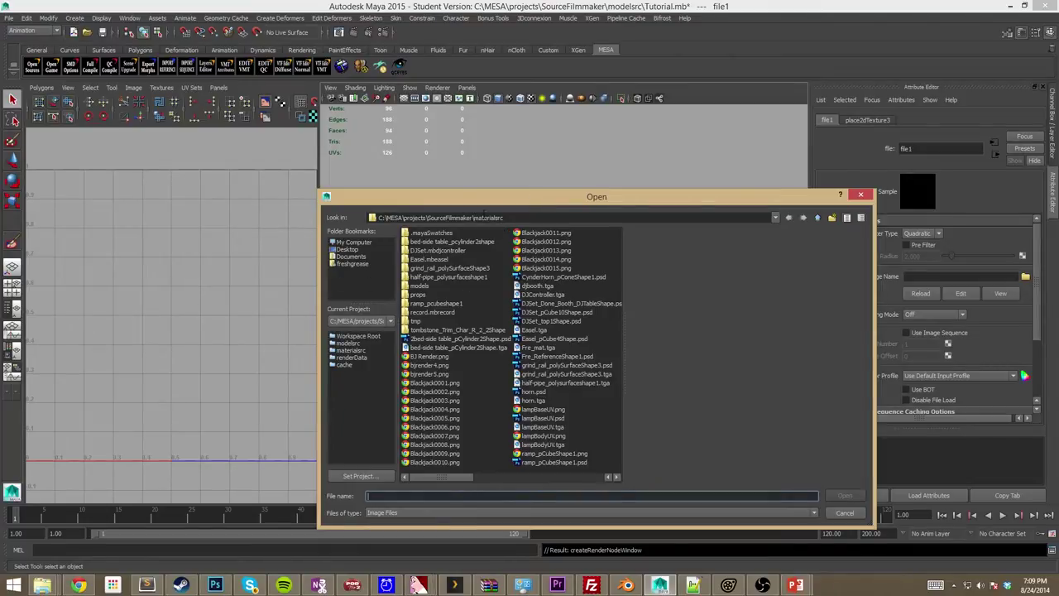
click(447, 477)
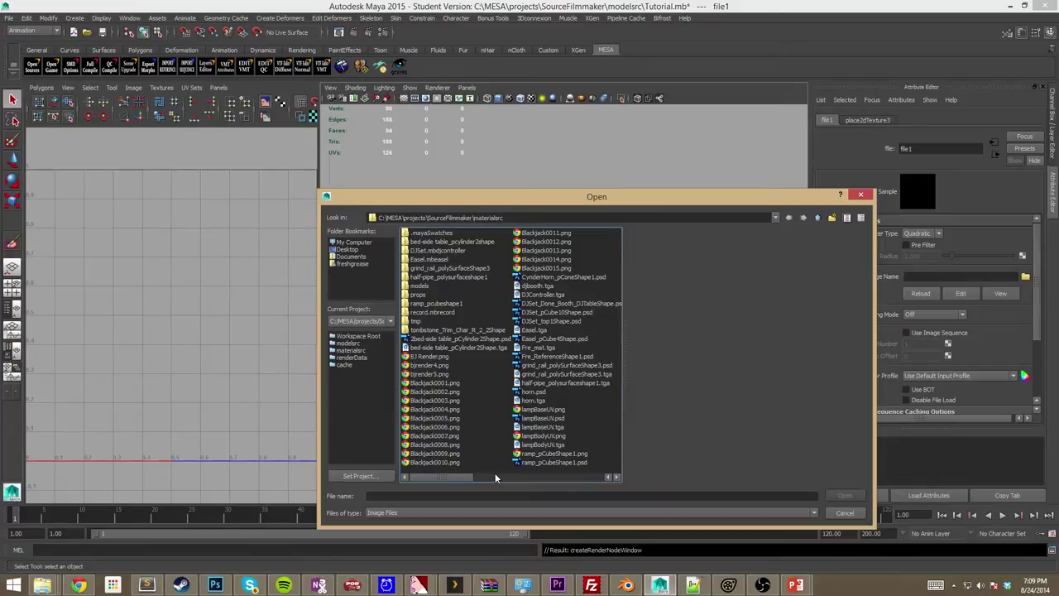
click(617, 477)
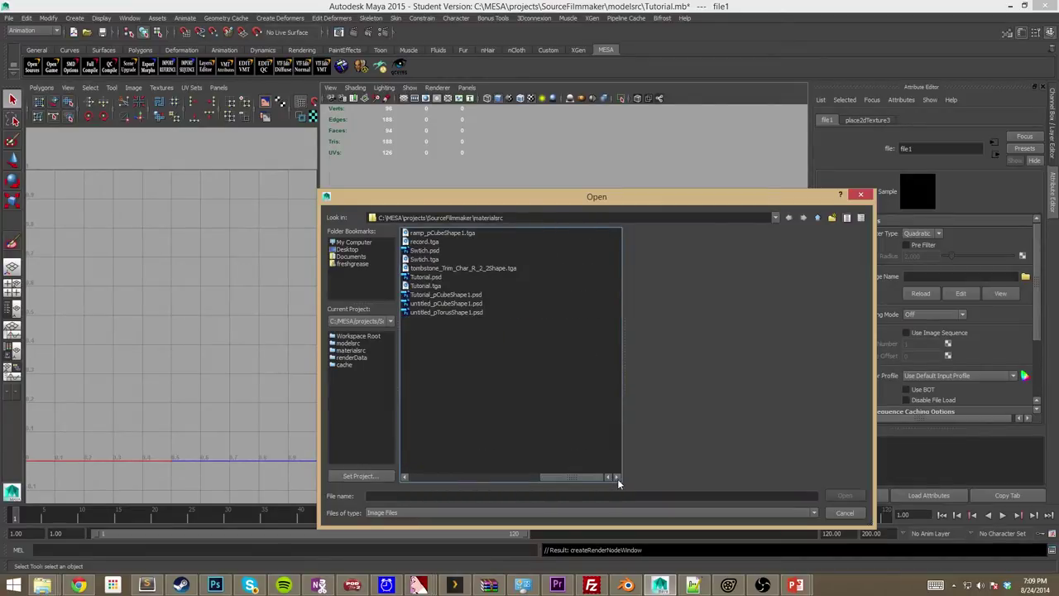
double_click(435, 286)
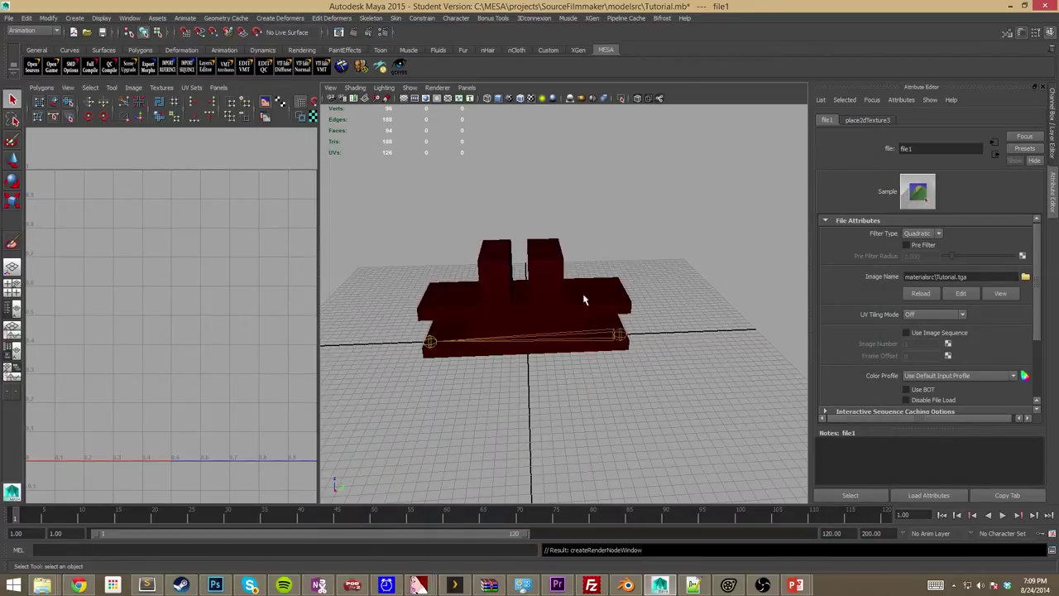
Select the Reference mesh, expand its shape's Extra Attributes and save the scene.
click(523, 343)
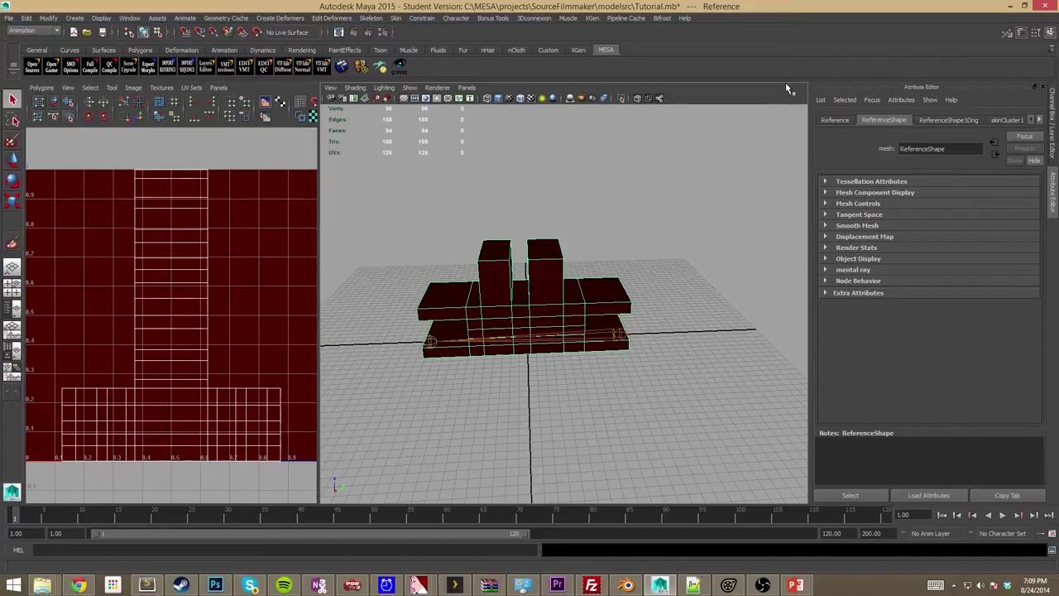
click(825, 294)
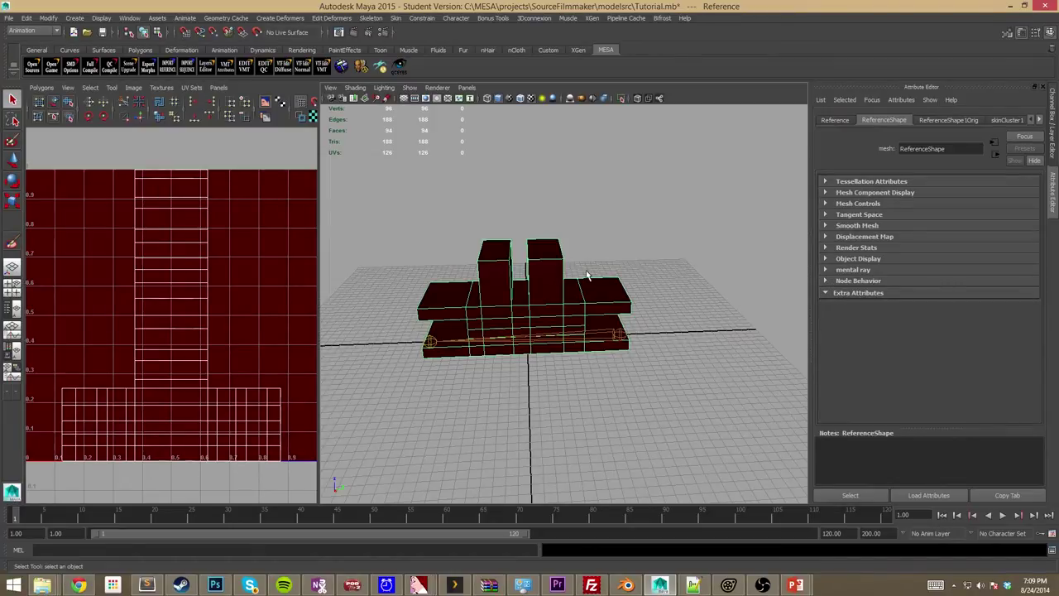
key(ctrl+s)
click(507, 299)
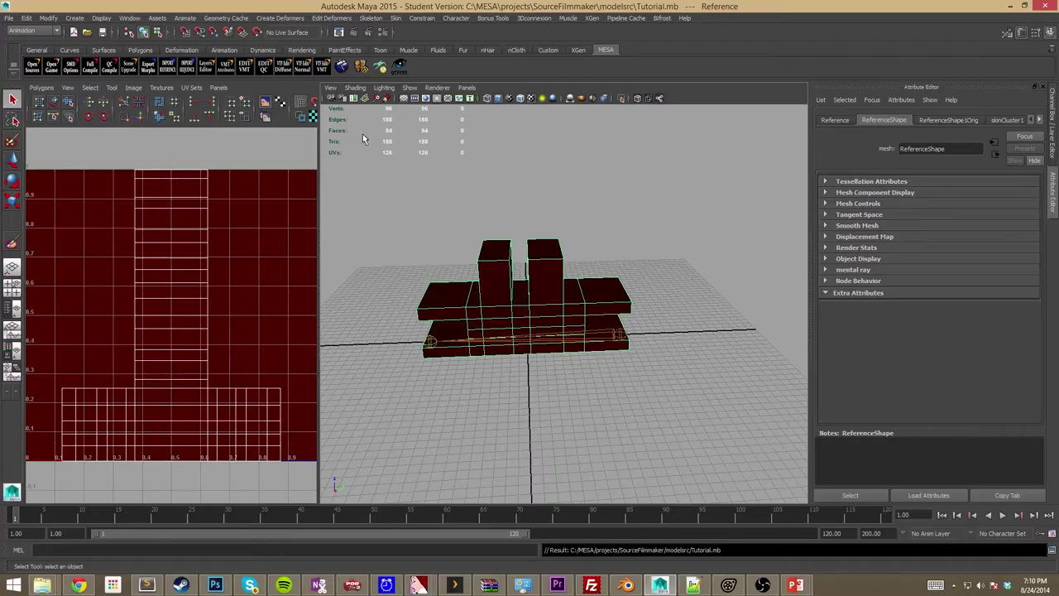
Switch to the Outliner and perspective layout and confirm Reference as the mesh's name, keeping the mesh selected.
click(11, 308)
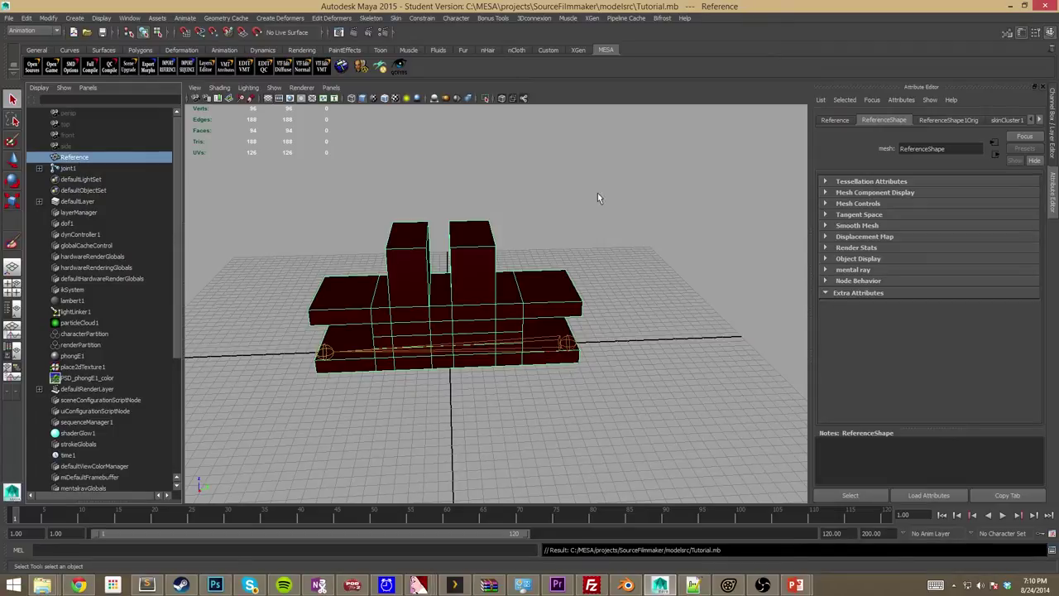
click(835, 120)
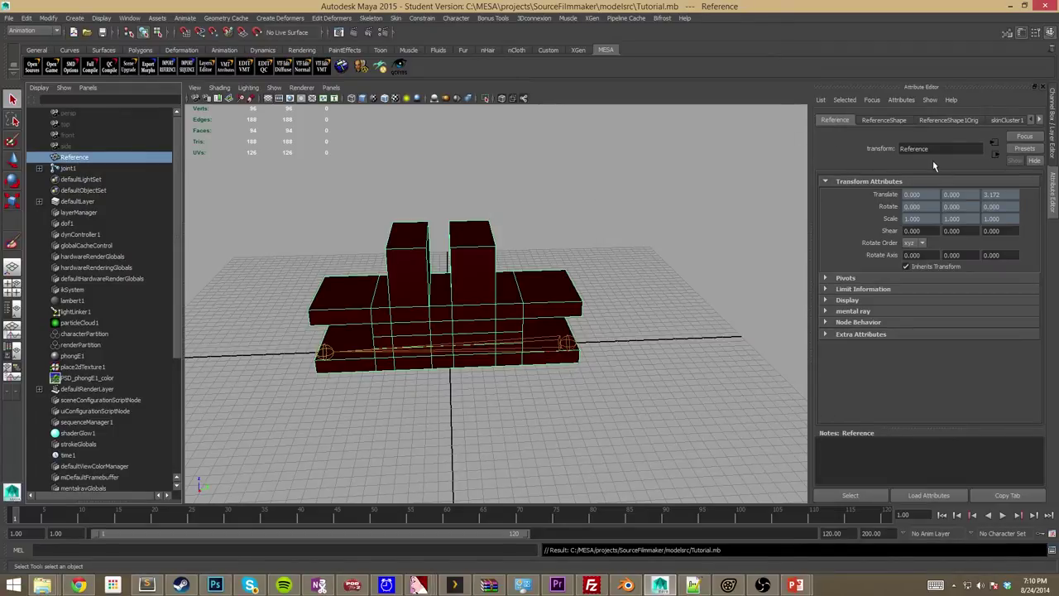
double_click(87, 158)
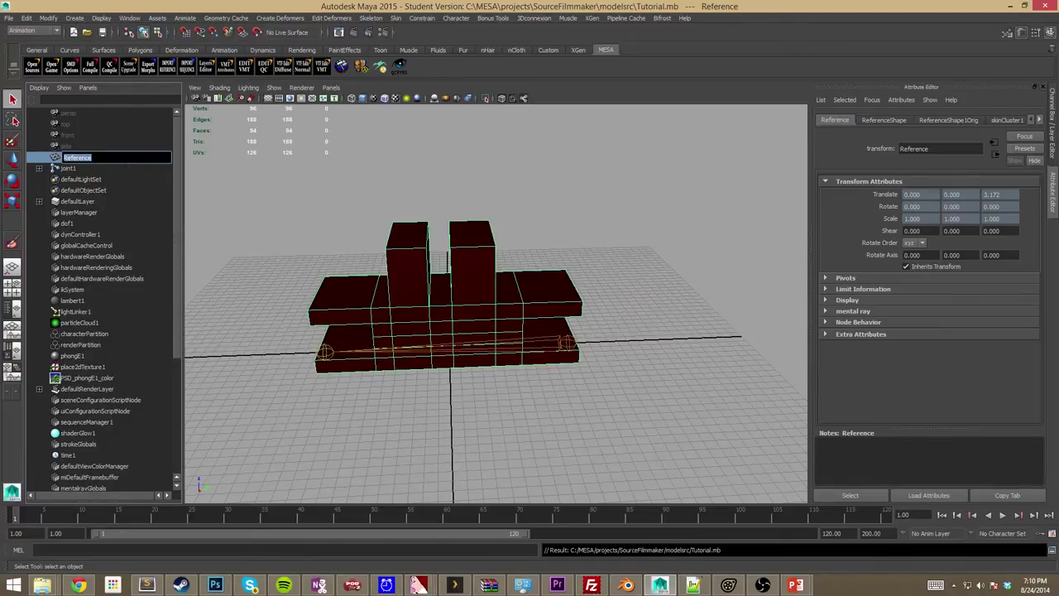
key(Return)
click(249, 200)
click(484, 294)
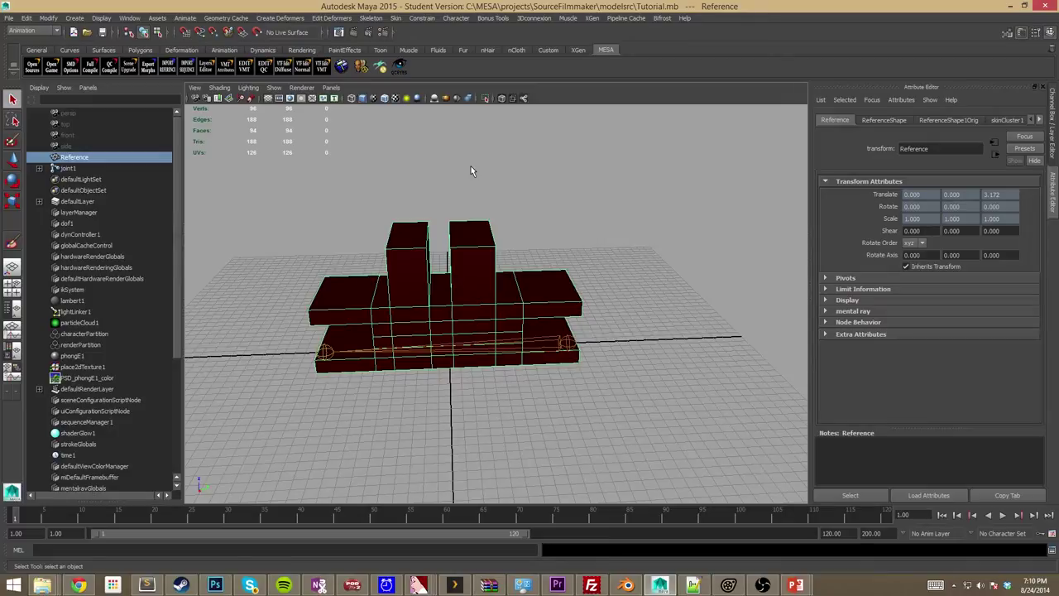
Duplicate the Reference mesh, rename the copy Physics and deselect it.
key(ctrl+d)
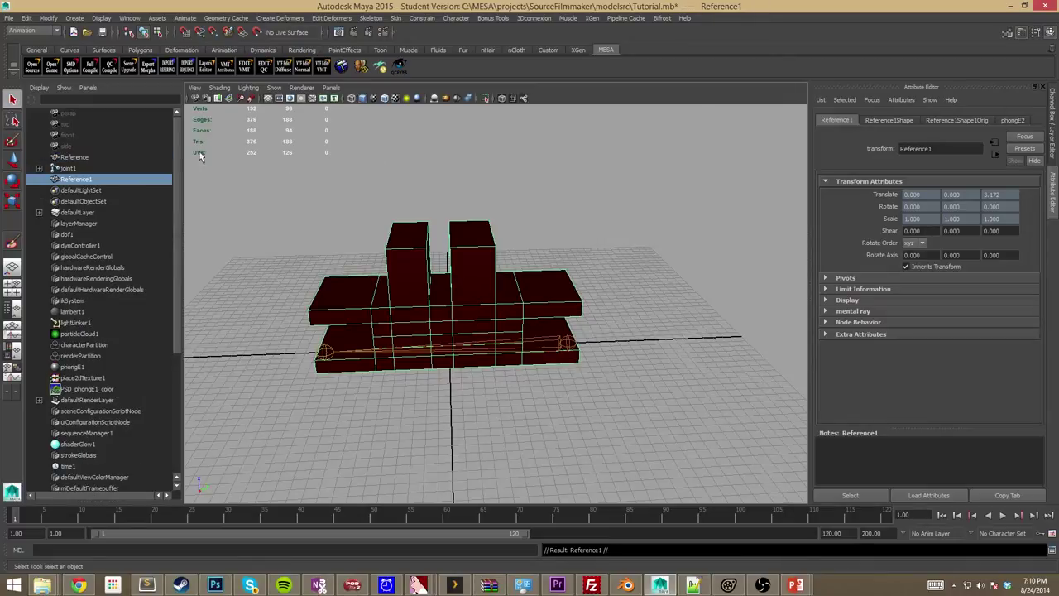
double_click(94, 180)
text(Physics)
key(Return)
click(271, 291)
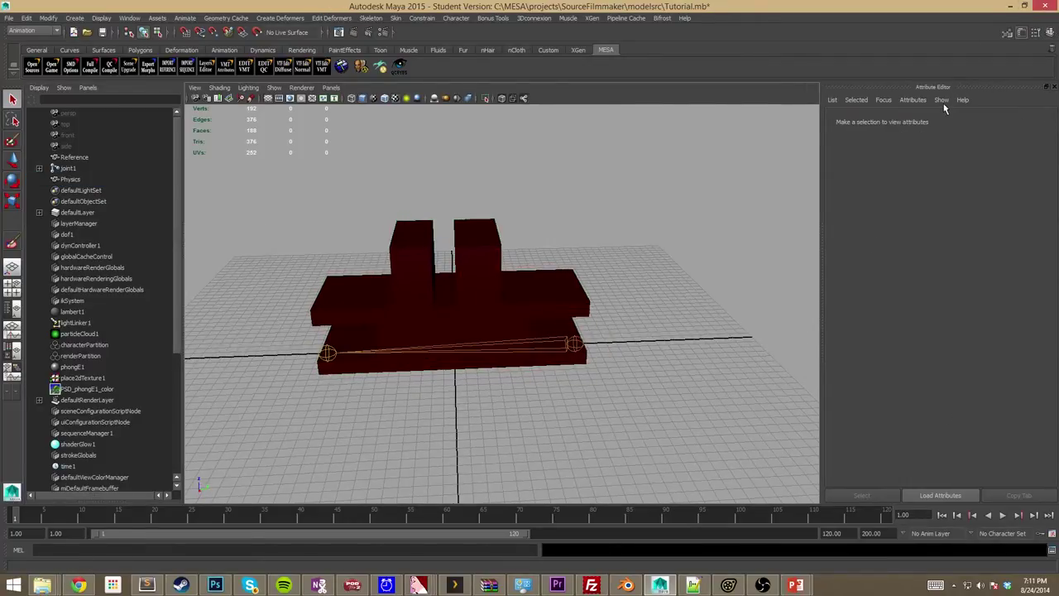
Show the display layers and create the reference and physics layers with MESA's Layer Window.
click(1047, 30)
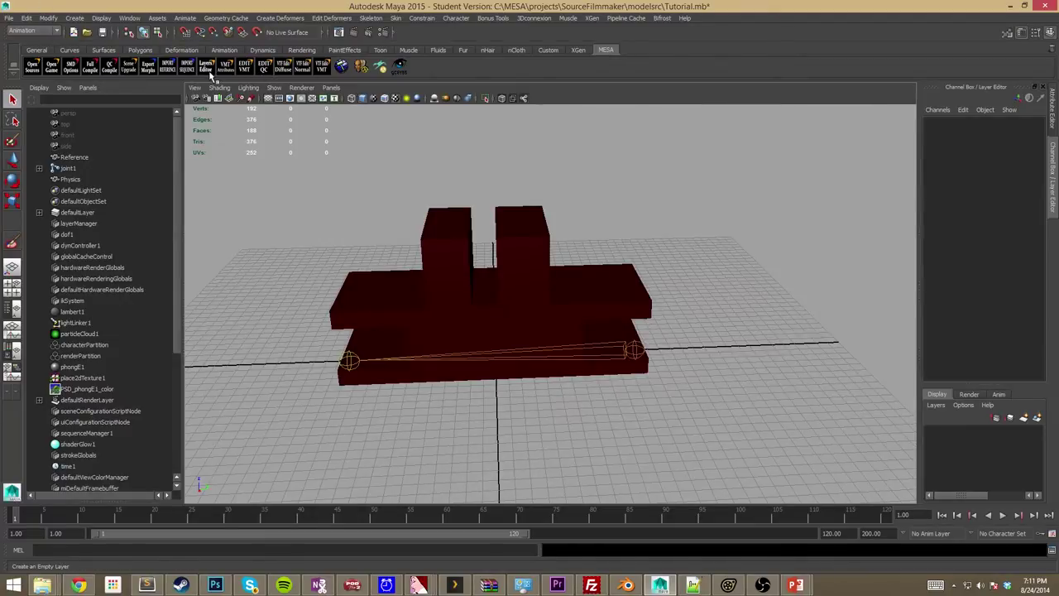
click(211, 72)
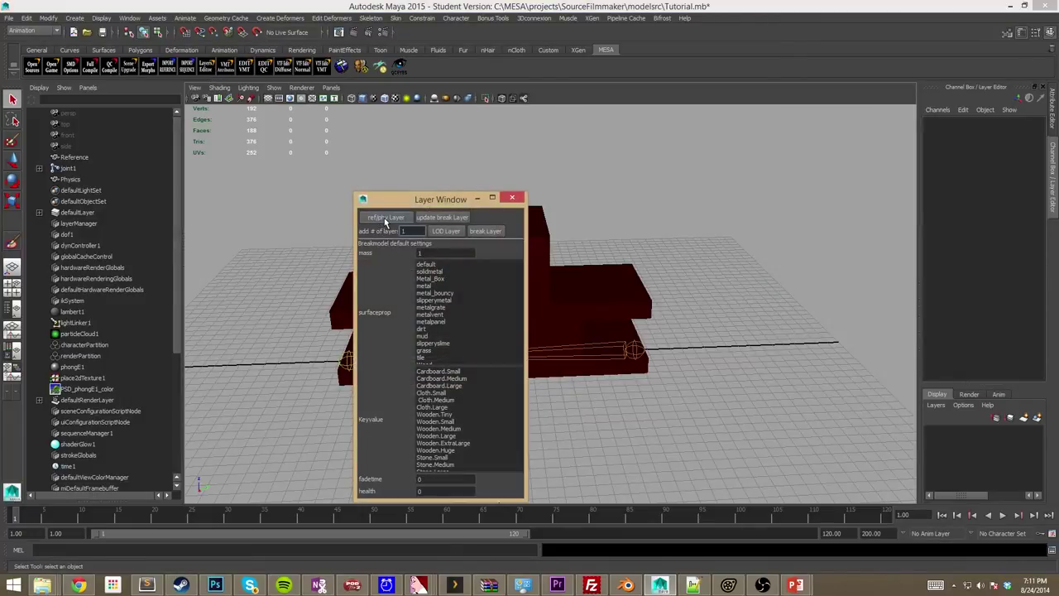
click(385, 220)
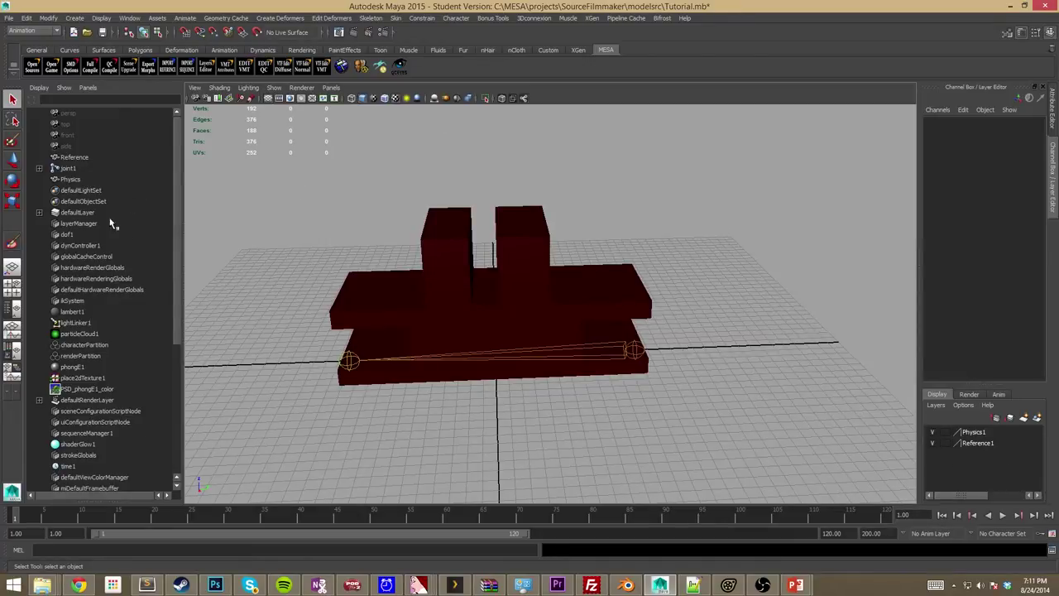
Assign Physics and PhysicsShape to the Physics1 layer in the layer membership relationships.
right_click(1019, 449)
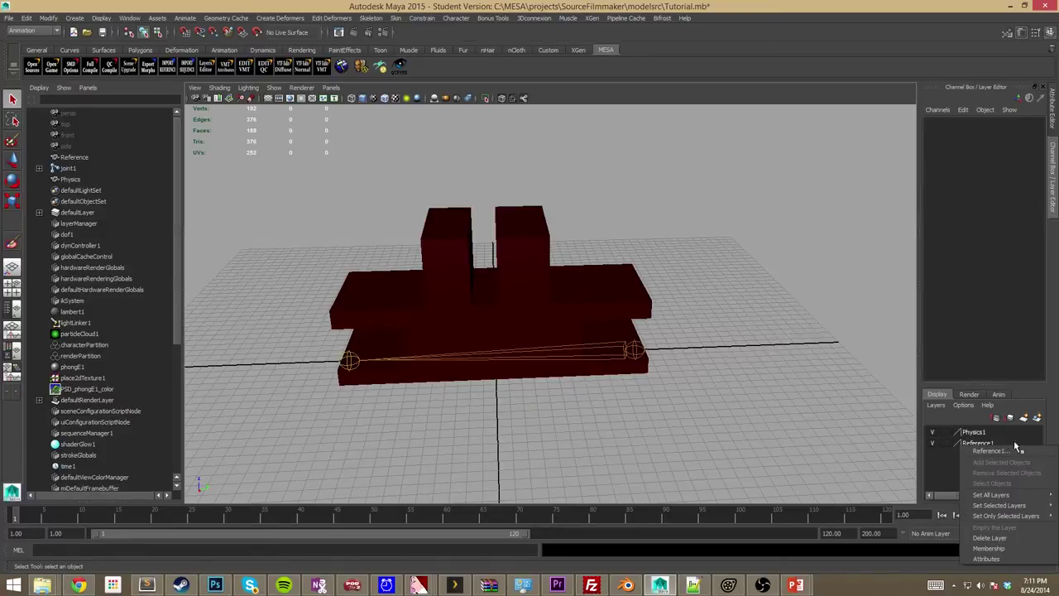
click(1008, 547)
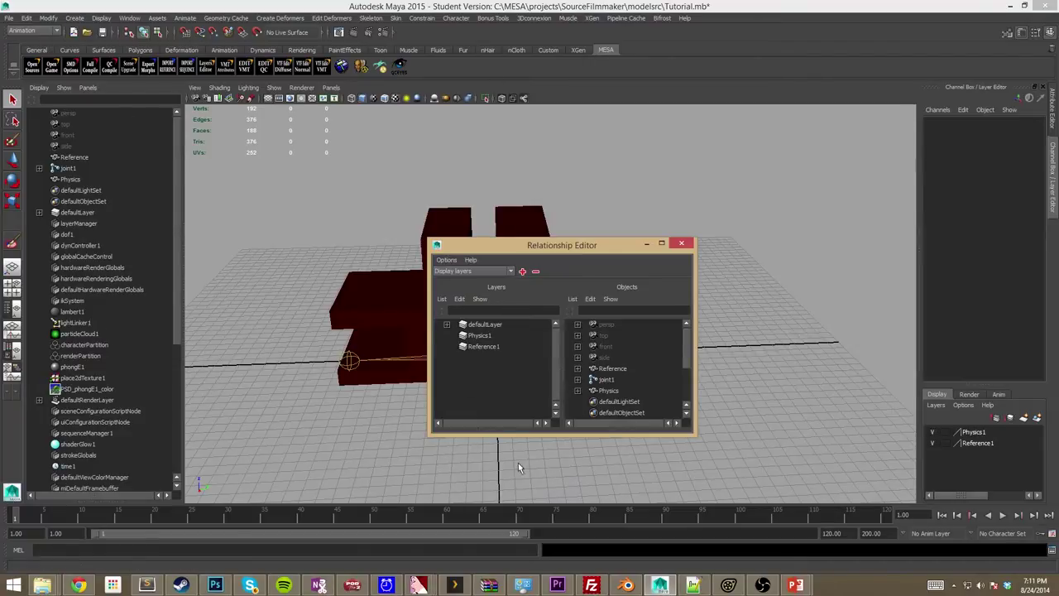
click(486, 338)
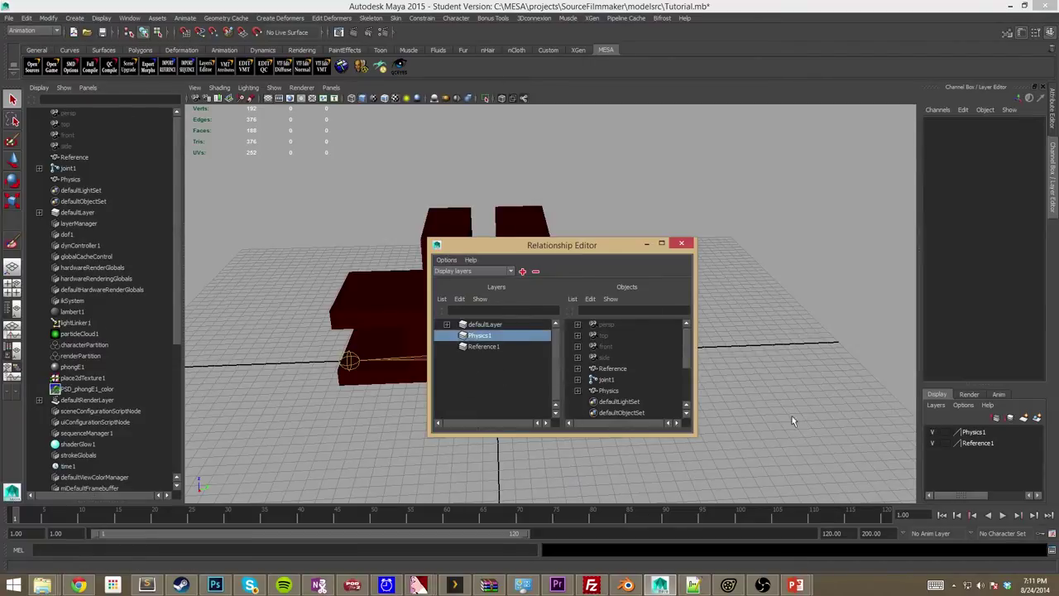
click(578, 391)
ctrl+click(635, 403)
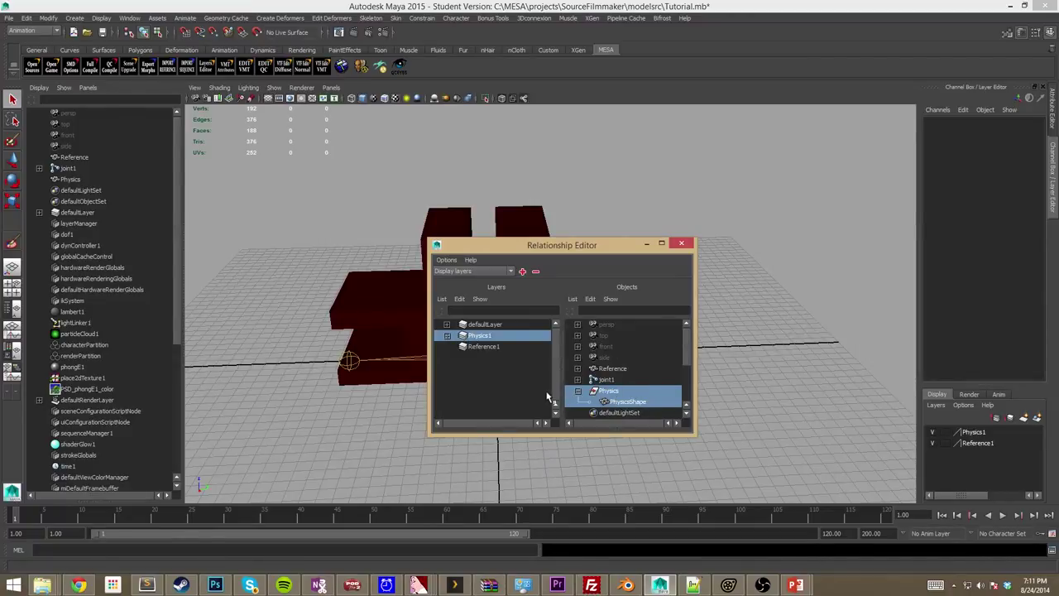
Assign Reference and ReferenceShape to the Reference1 layer and close the Relationship Editor.
click(494, 348)
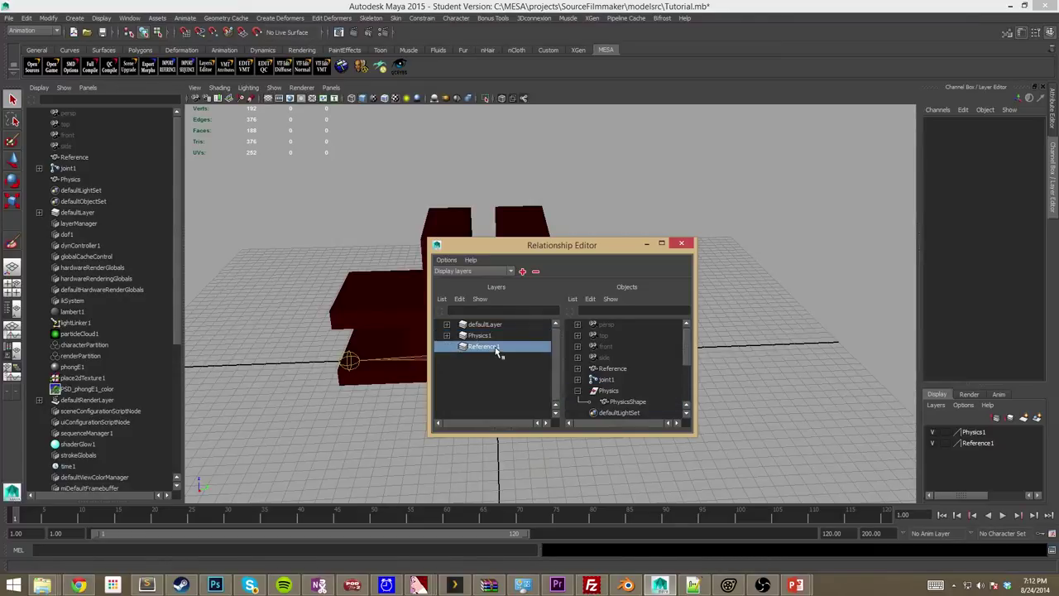
click(577, 368)
click(617, 373)
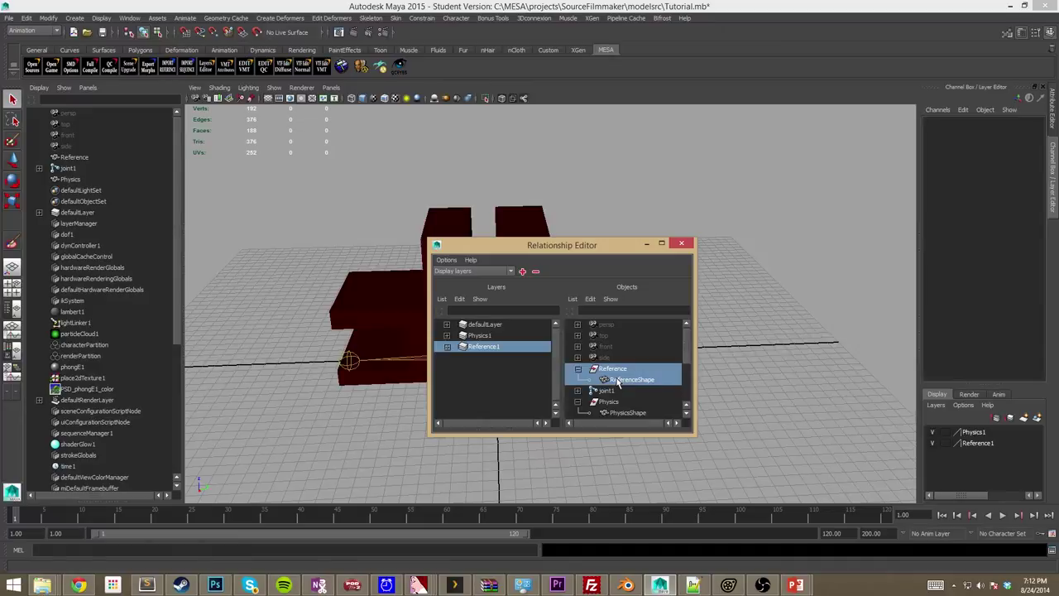
click(681, 243)
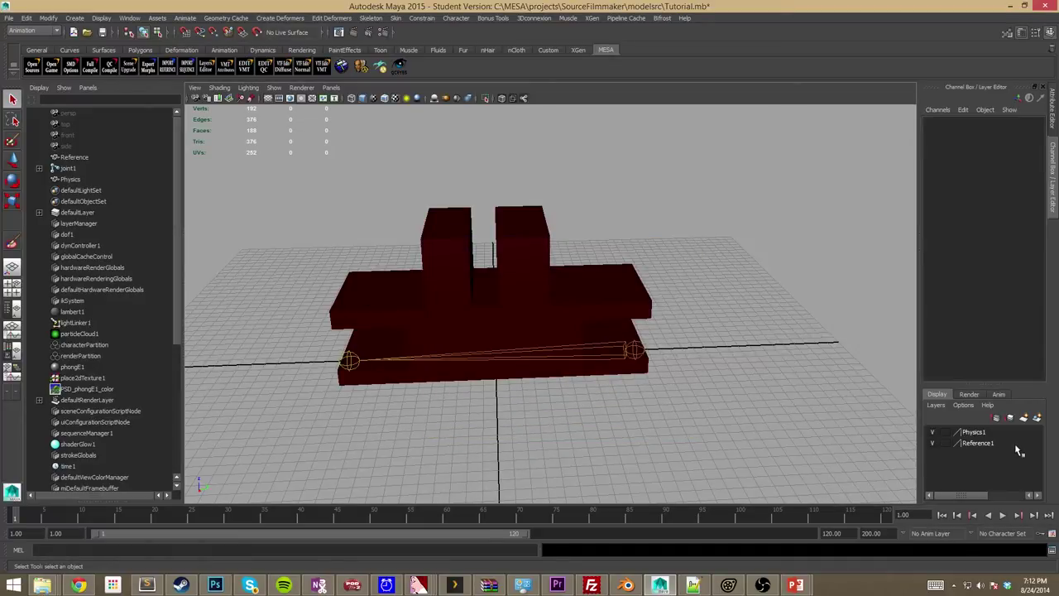
Check the members of the Physics1 and Reference1 layers in the Relationship Editor and save the scene.
right_click(1017, 451)
click(990, 549)
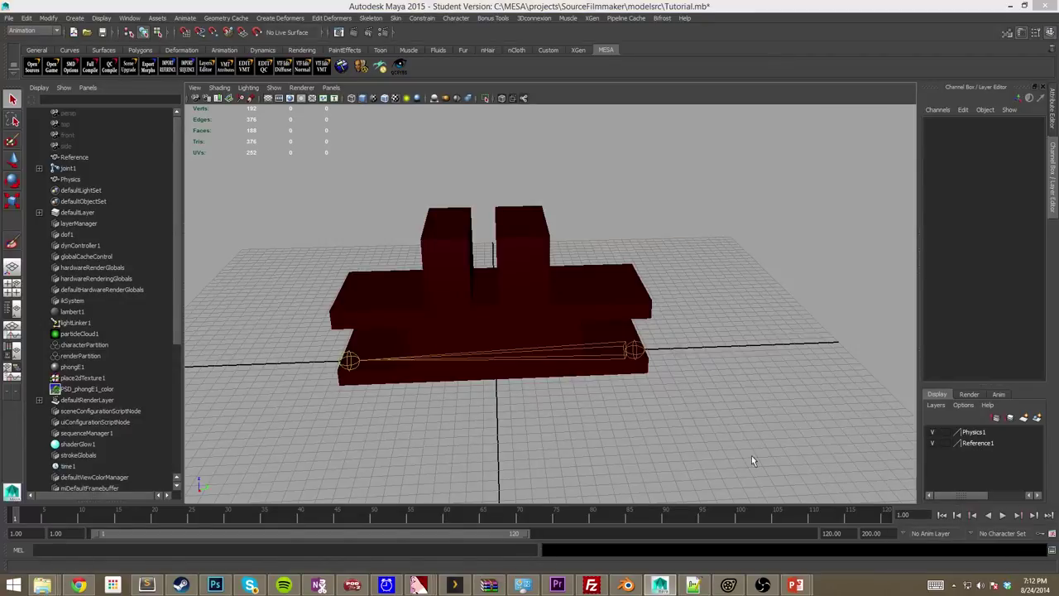
click(447, 346)
click(446, 335)
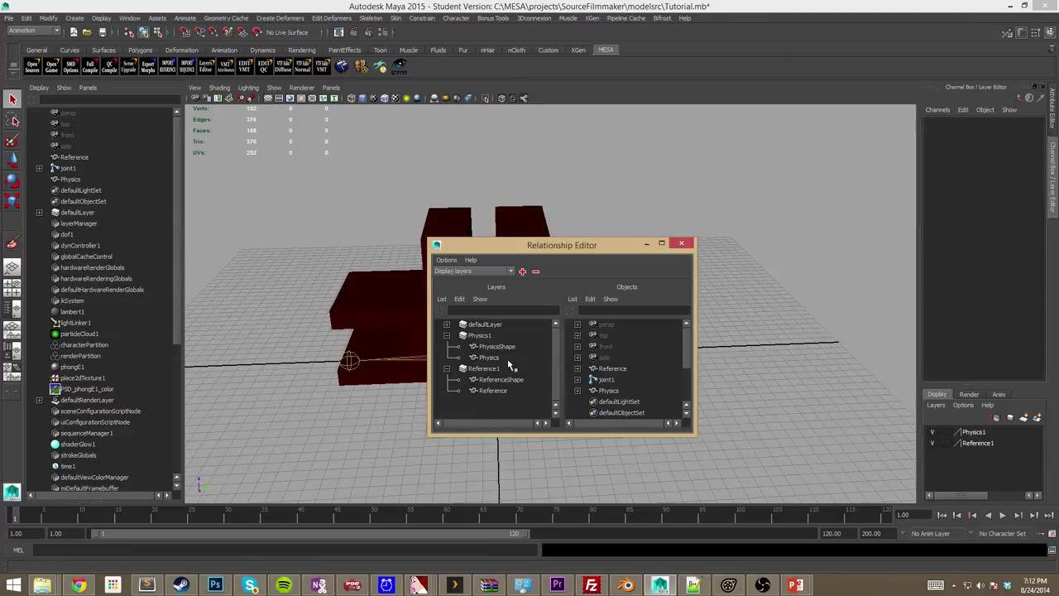
click(681, 242)
key(ctrl+s)
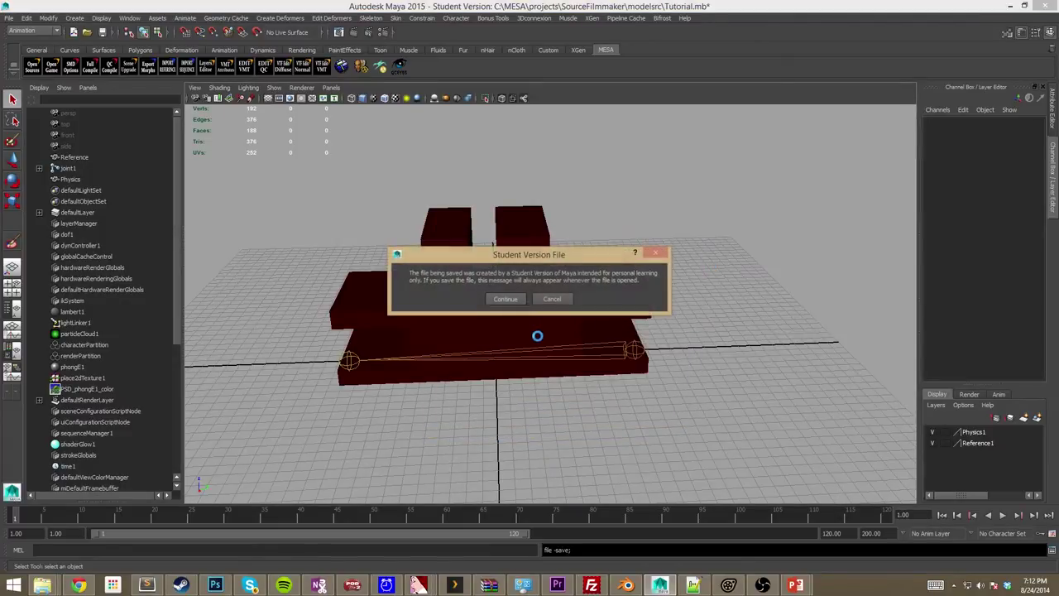
click(502, 298)
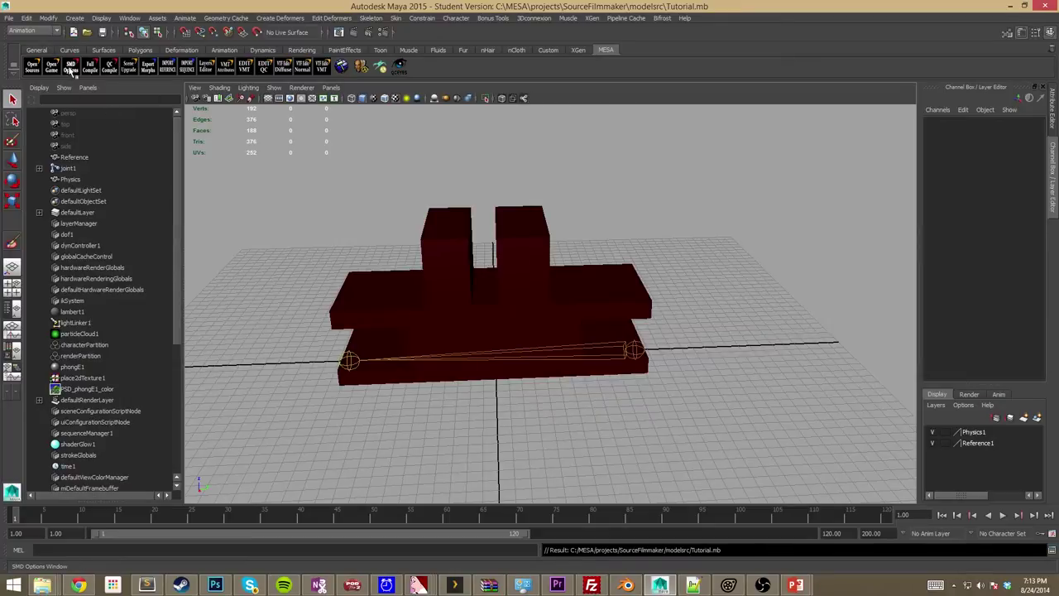
Open the MESA SMD options and generate the SMD/QC, materials, physics and idle export paths.
click(71, 71)
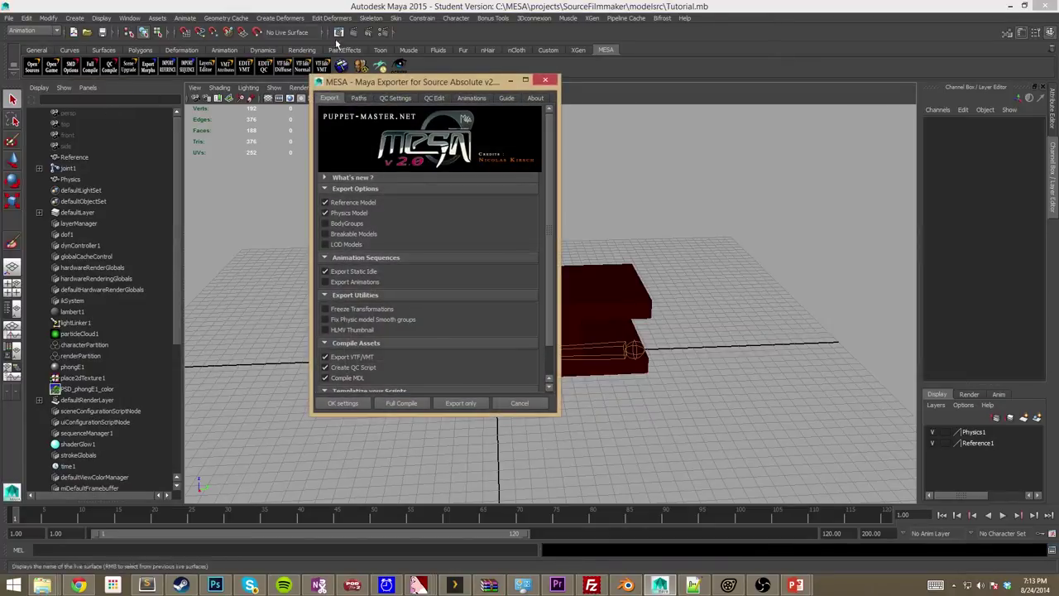
click(359, 98)
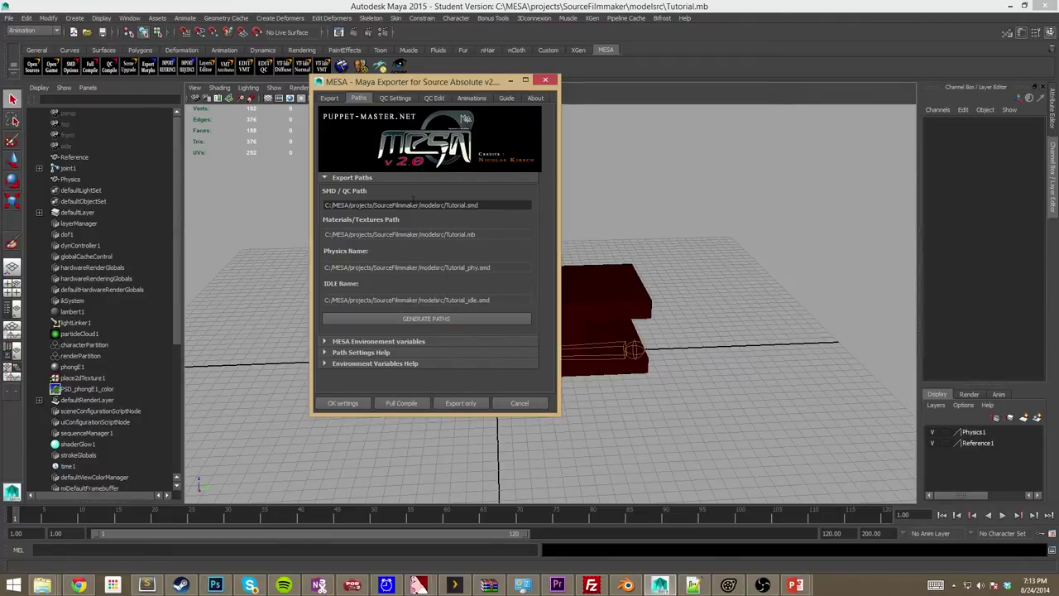
click(448, 321)
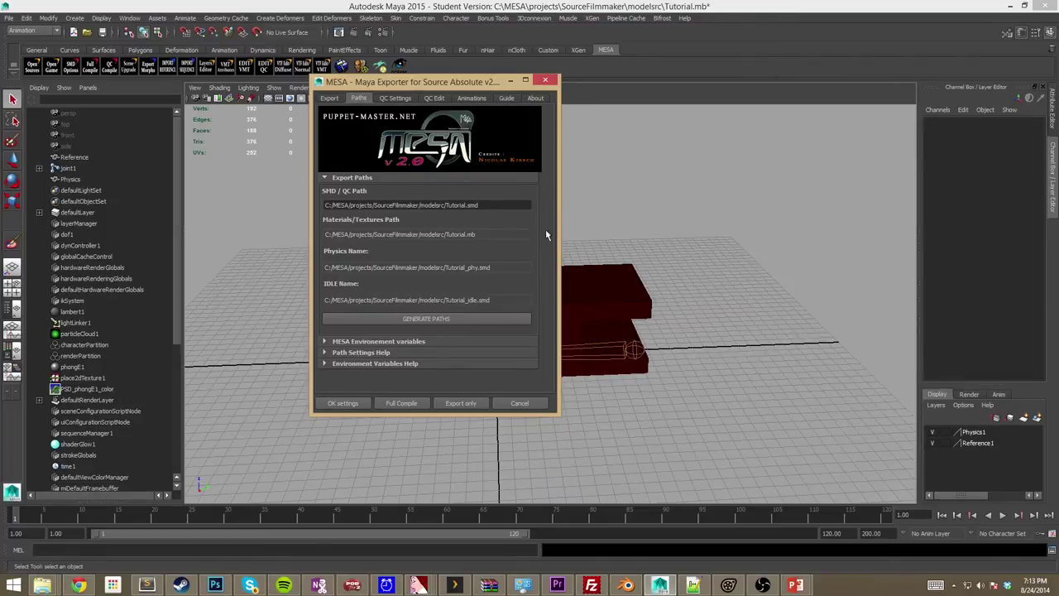
Replace the file name in the SMD / QC path with "s" and regenerate the export paths.
double_click(457, 205)
text(s)
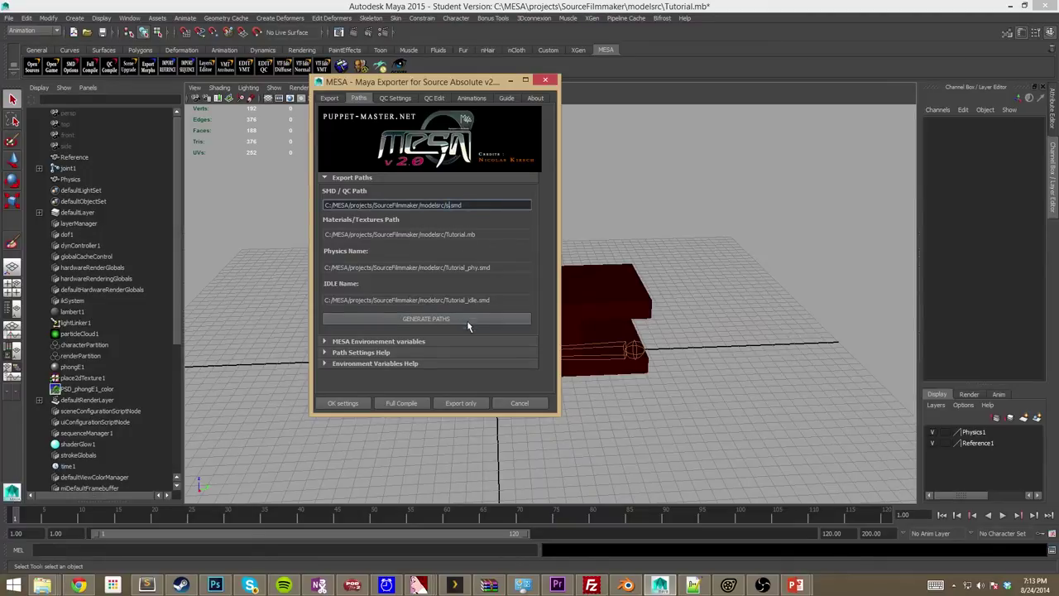
click(467, 325)
Turn off Export VTF/VMT and Compile MDL in the MESA export settings, apply them and save the scene.
click(333, 98)
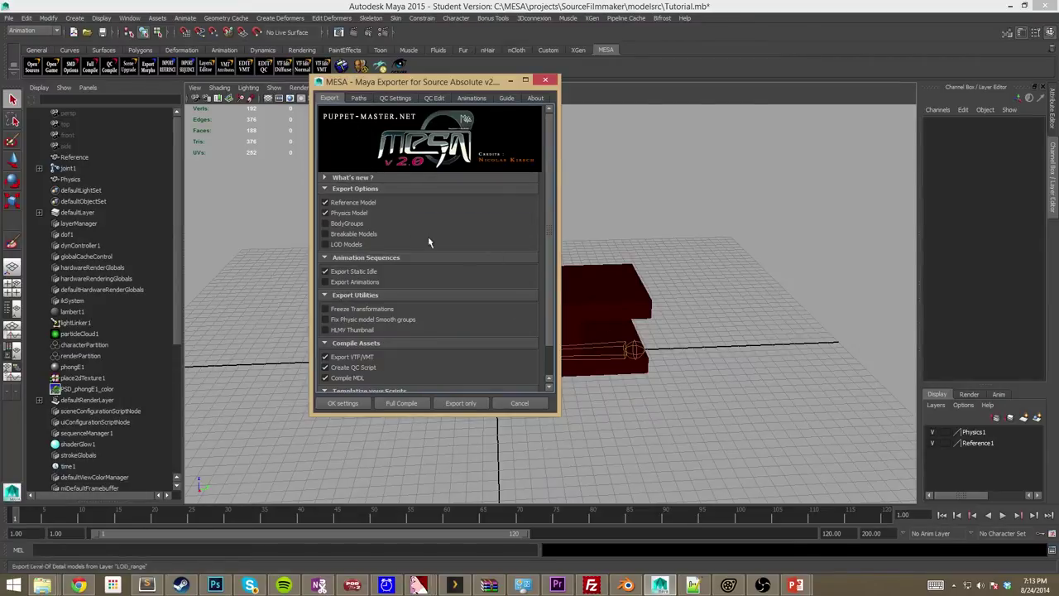
scroll(409, 242, down, 2)
scroll(411, 238, up, 2)
scroll(440, 265, down, 2)
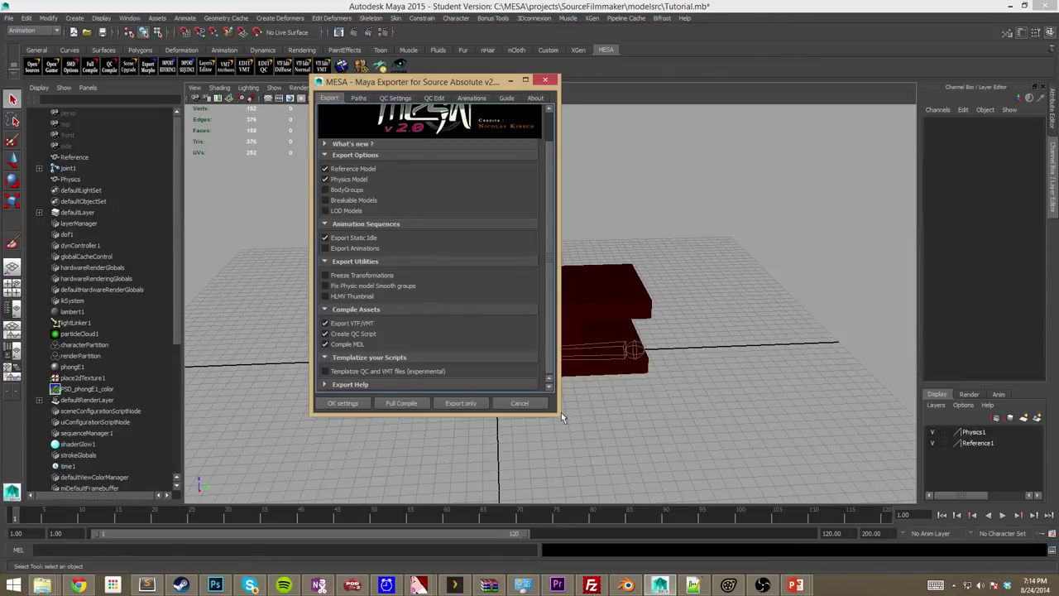
click(373, 324)
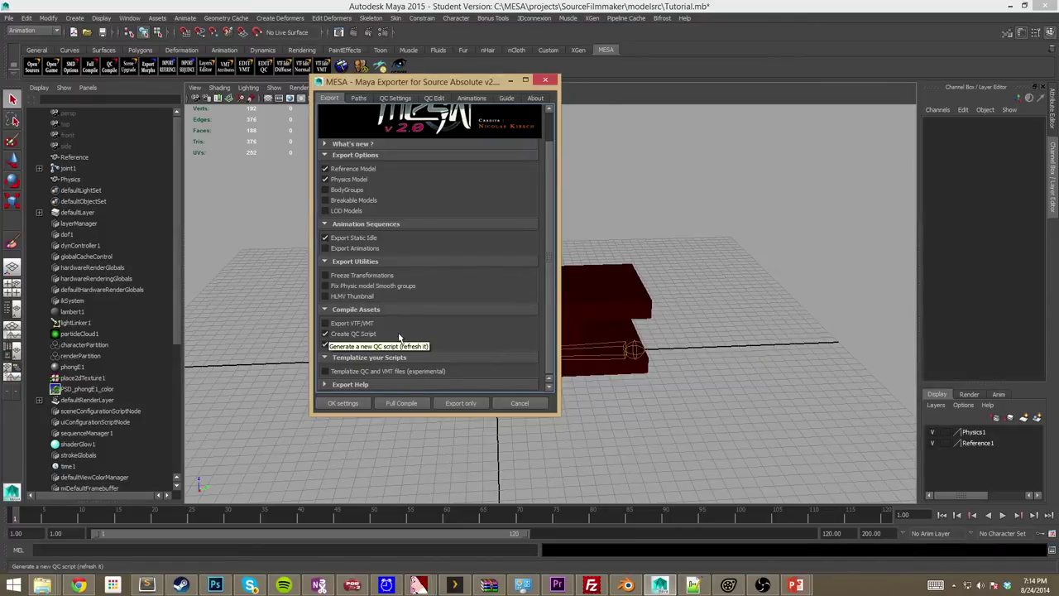
click(323, 345)
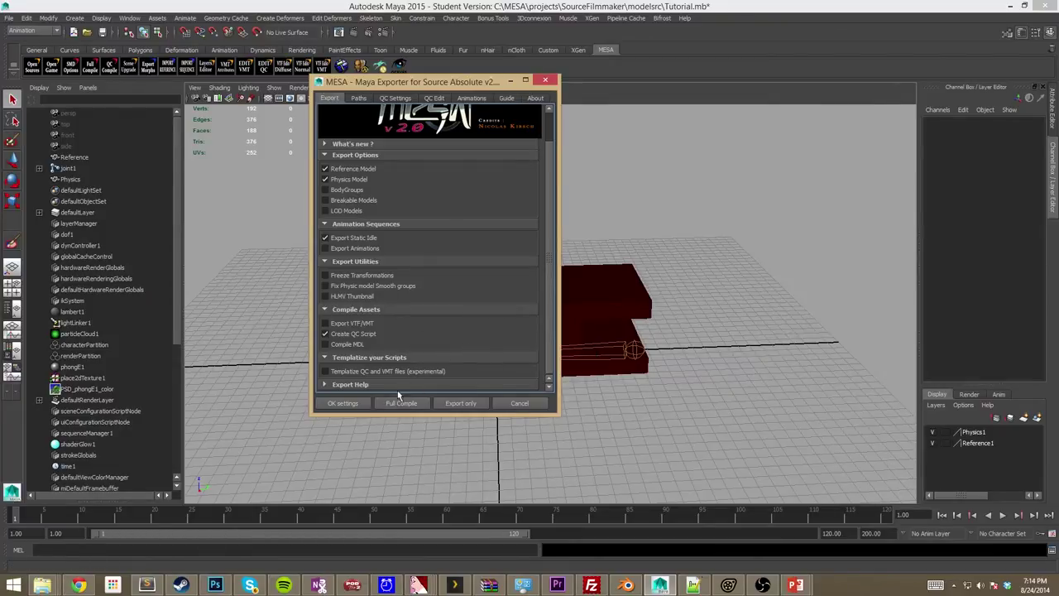
click(342, 403)
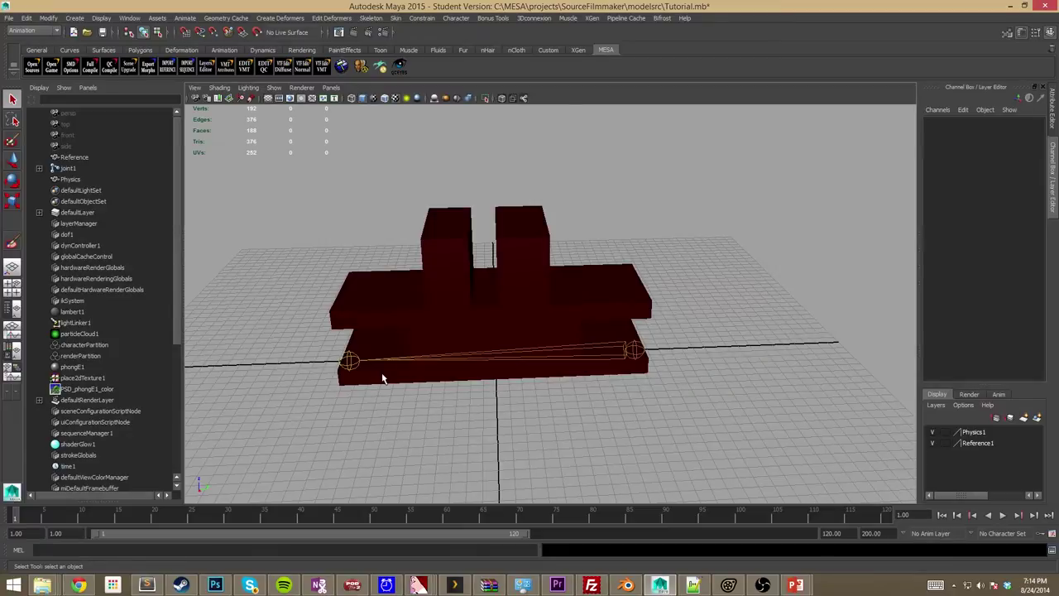
key(ctrl+s)
click(504, 299)
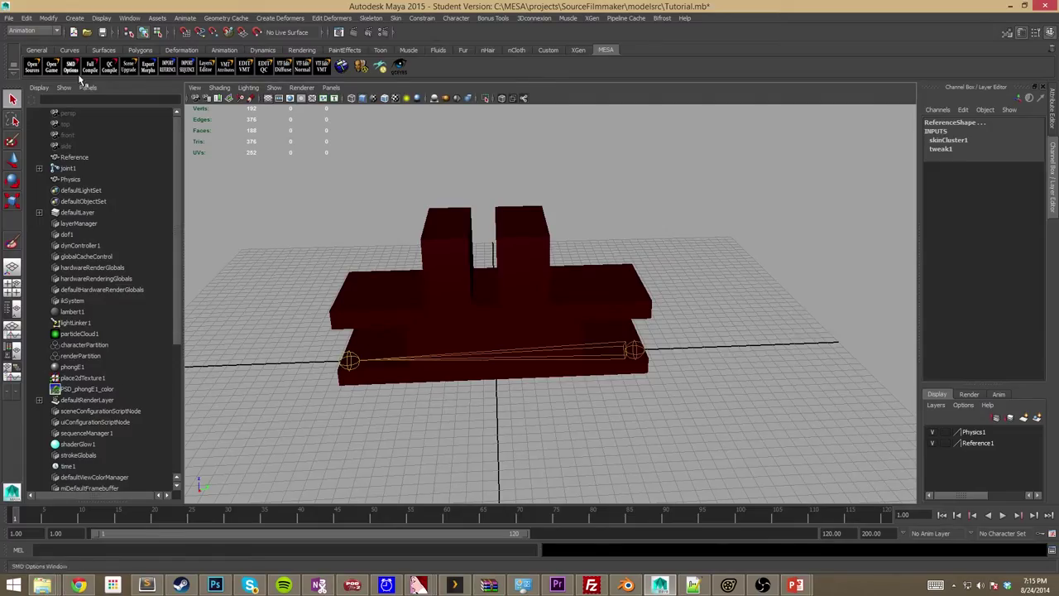
Run a Full Compile of the model from the MESA SMD export options.
click(71, 67)
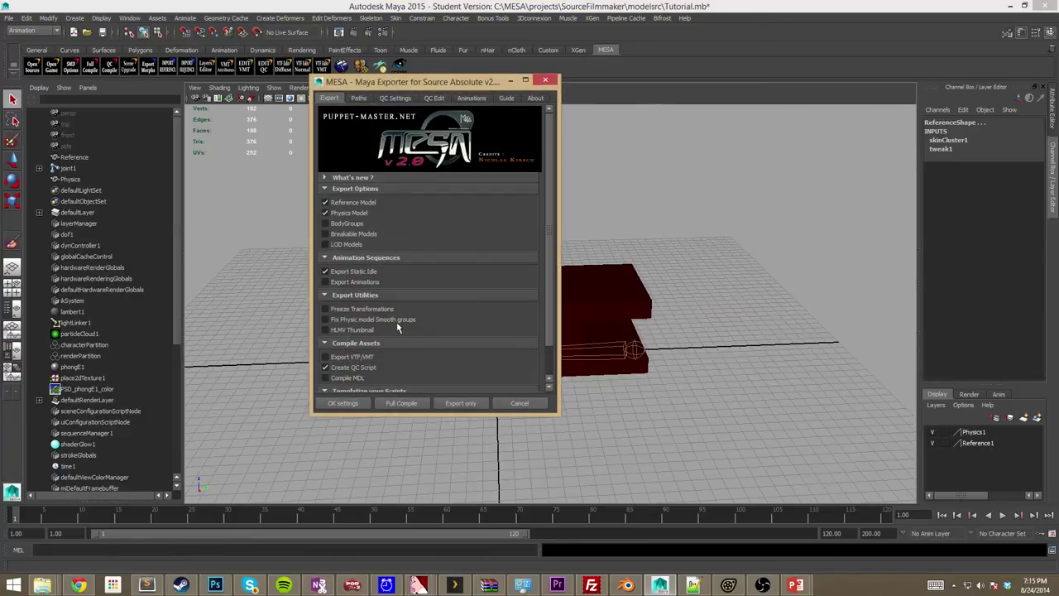
scroll(403, 326, down, 2)
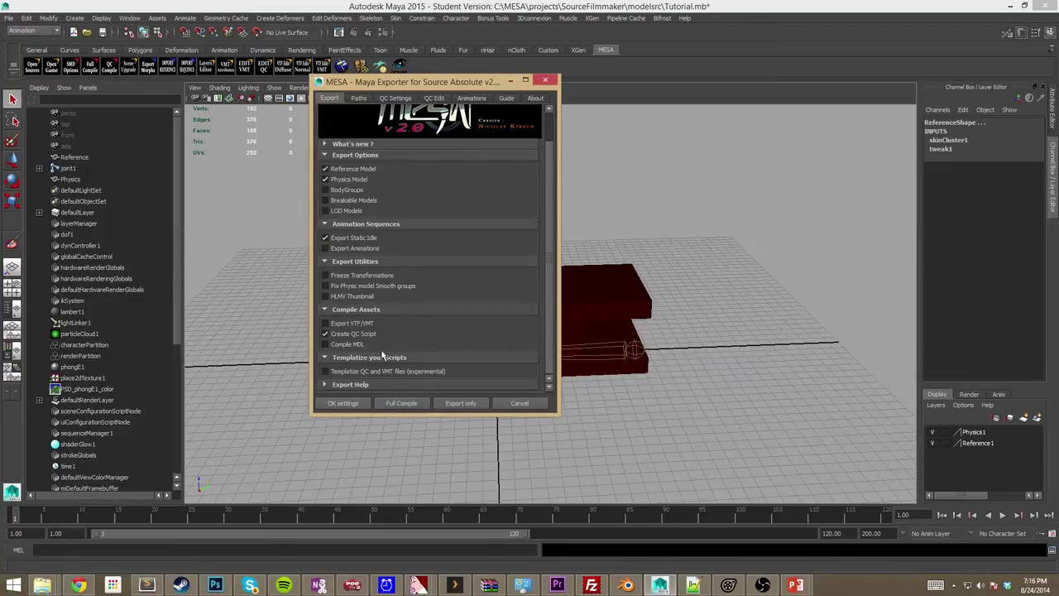
click(413, 404)
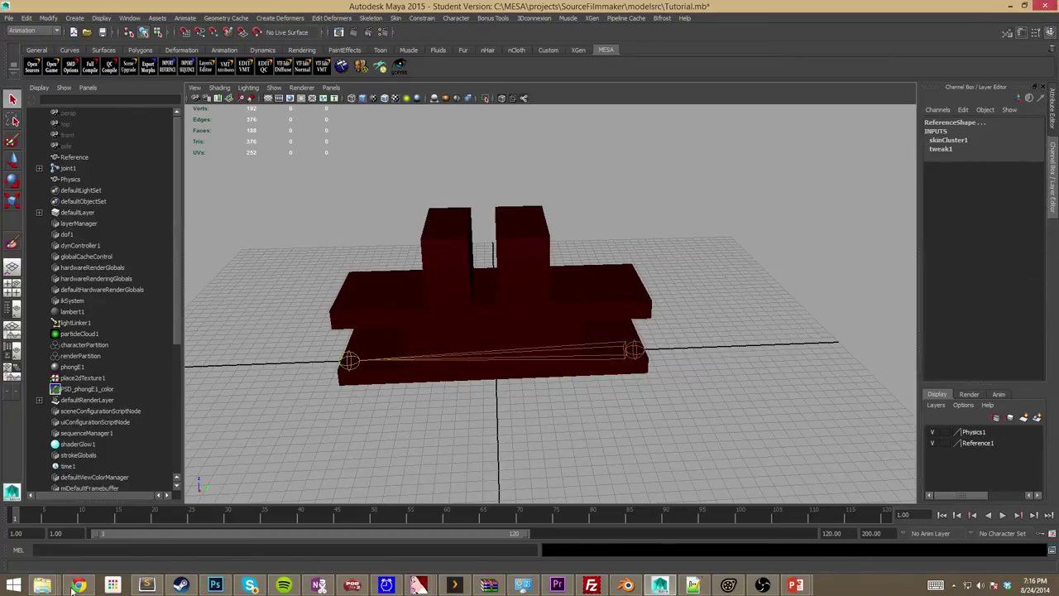
Switch to File Explorer and open the modelsrc folder of the SourceFilmmaker project.
mouse_move(41, 585)
click(190, 521)
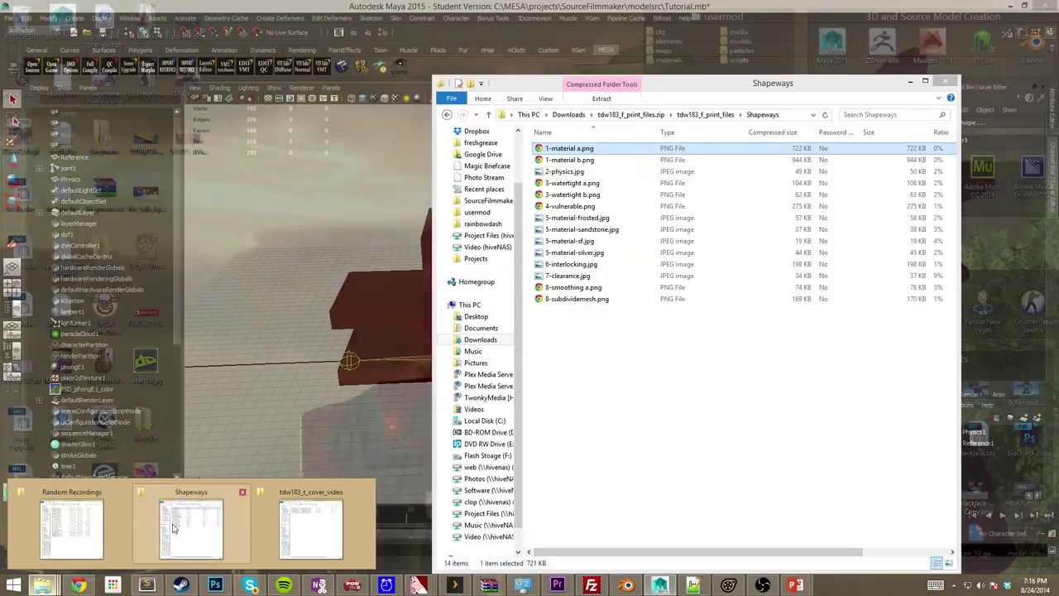
click(71, 526)
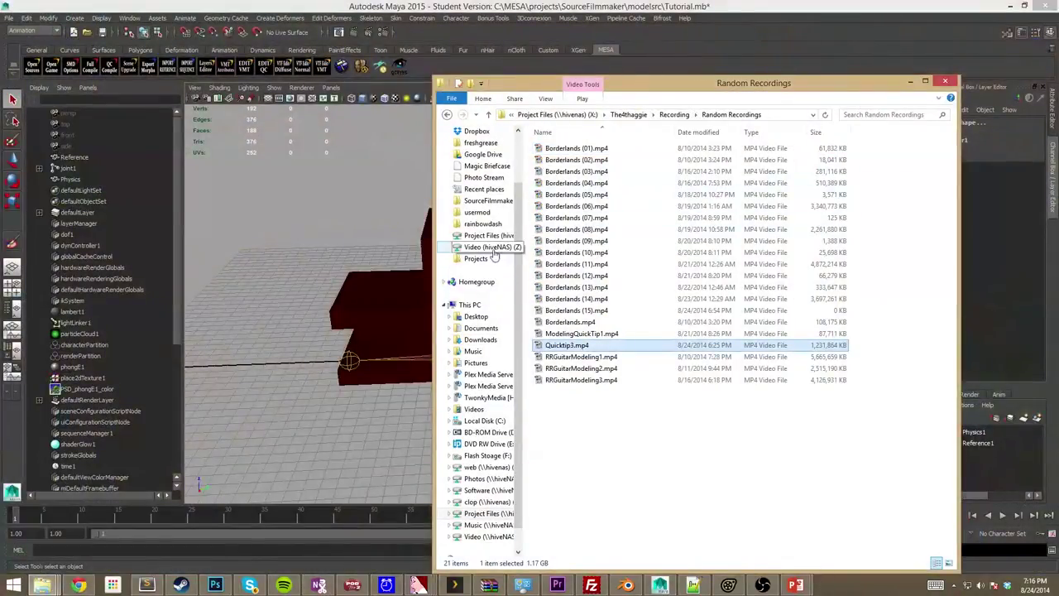
click(479, 201)
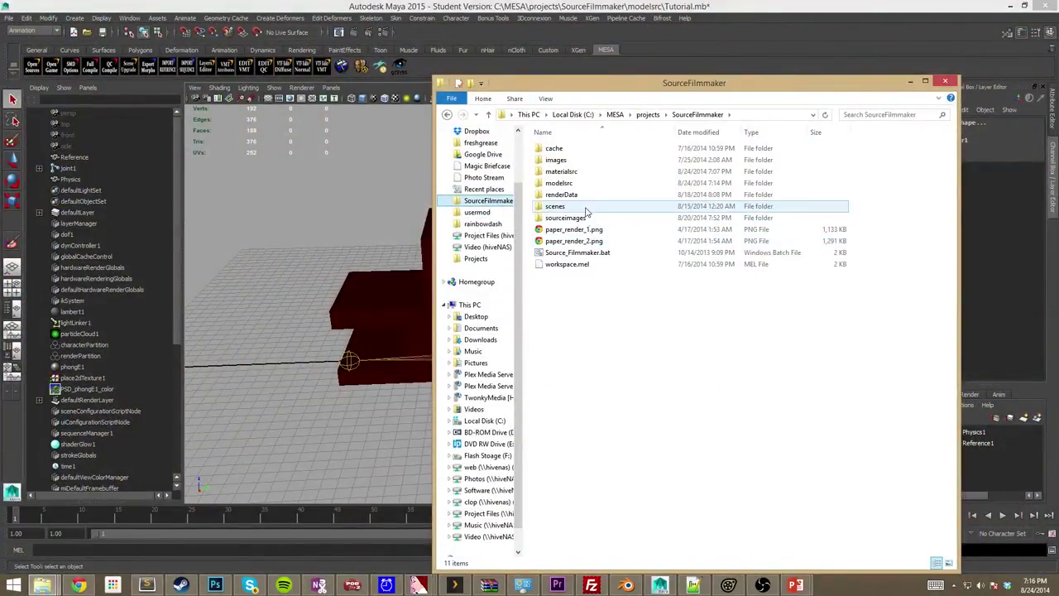
double_click(590, 183)
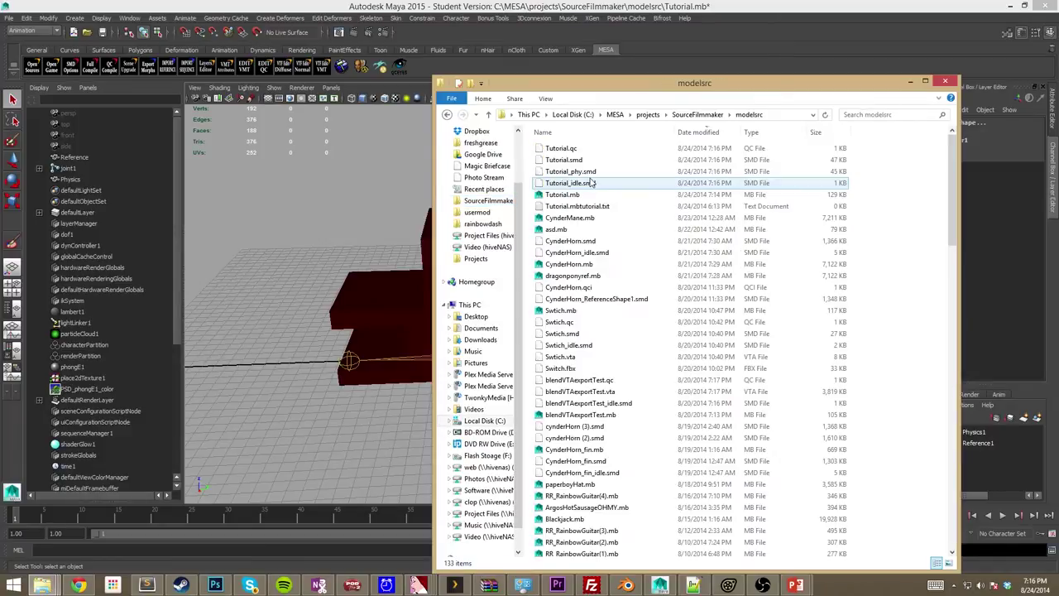
Open Tutorial.qc in Notepad++, reload its contents from disk and maximize the window.
click(608, 150)
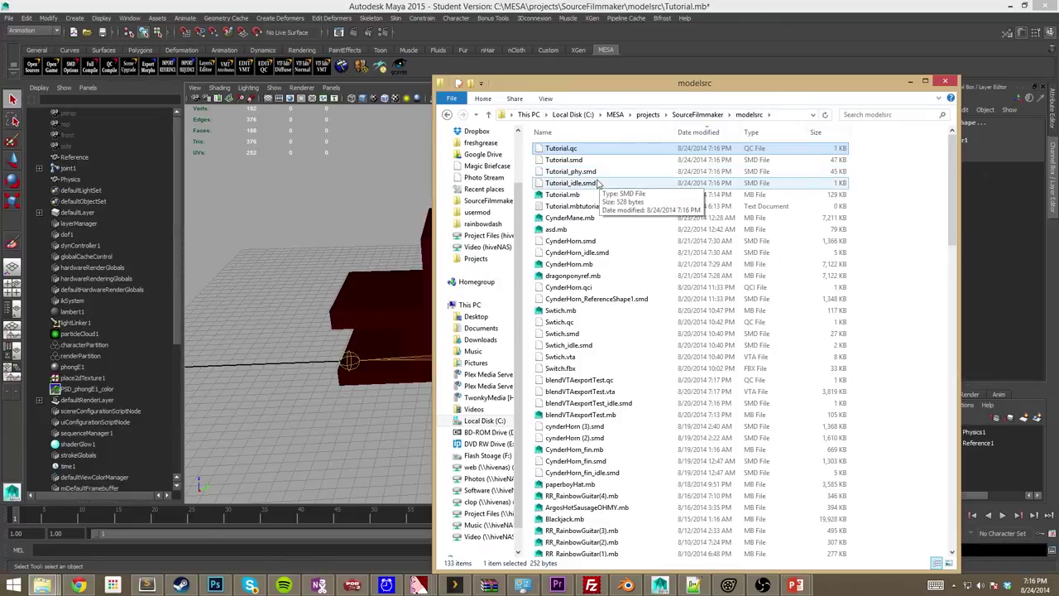
right_click(582, 154)
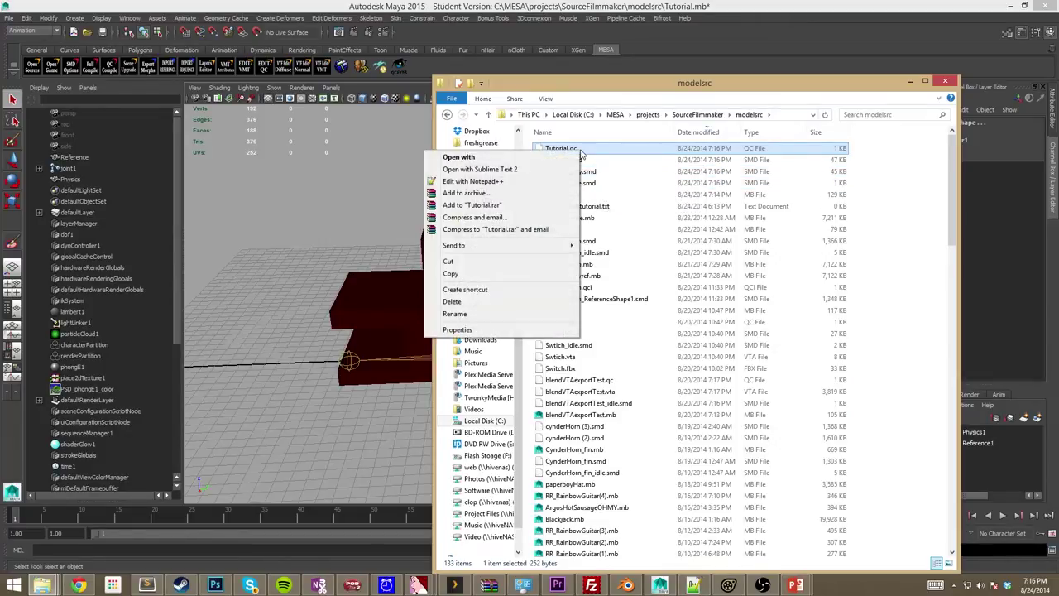
click(493, 186)
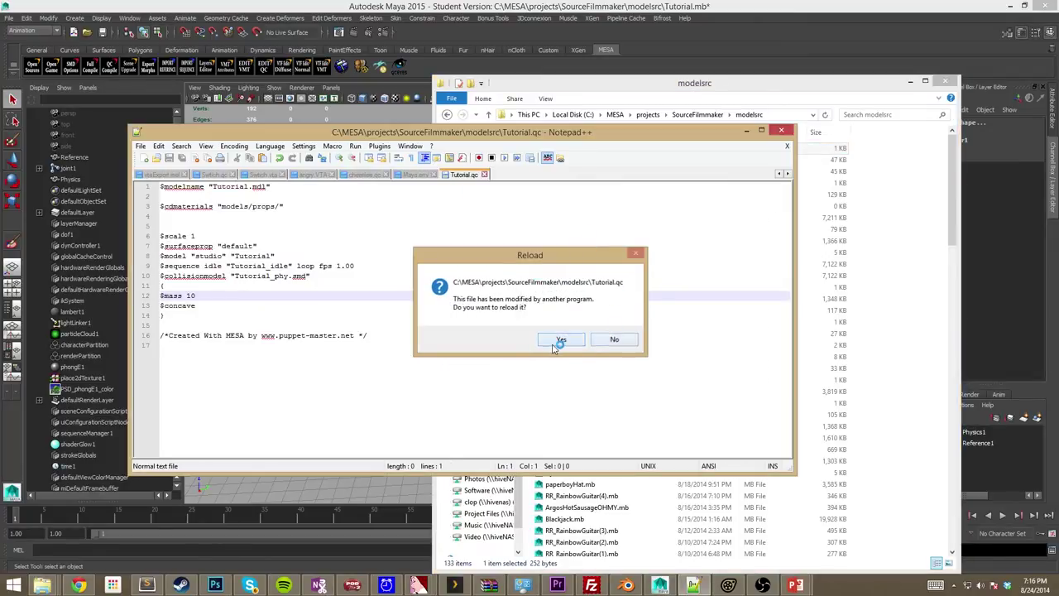
click(559, 341)
drag(423, 137, 419, 3)
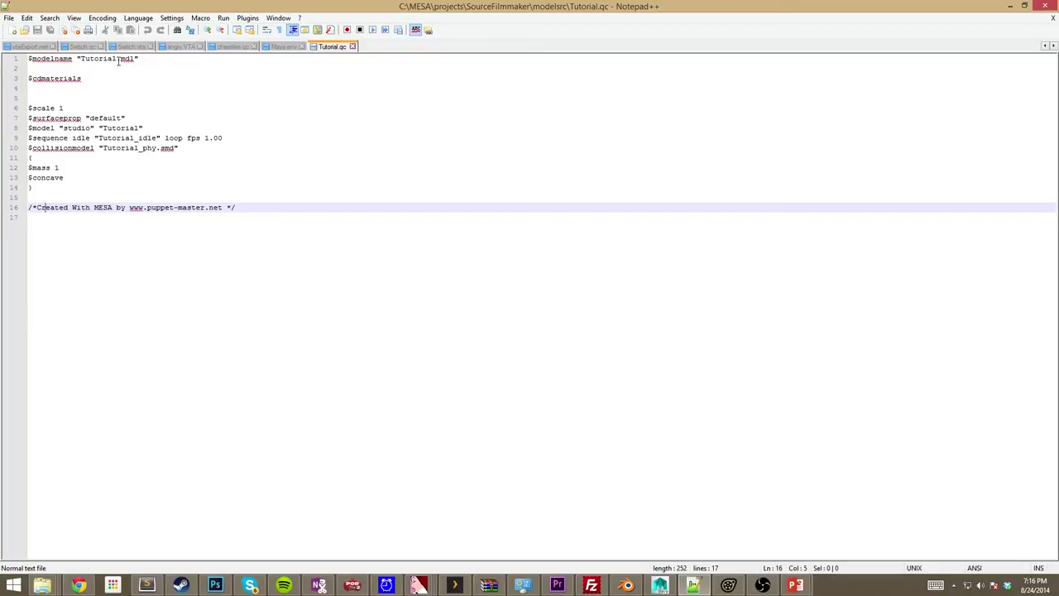
Set the $cdmaterials path in Tutorial.qc to "models/props/".
click(88, 80)
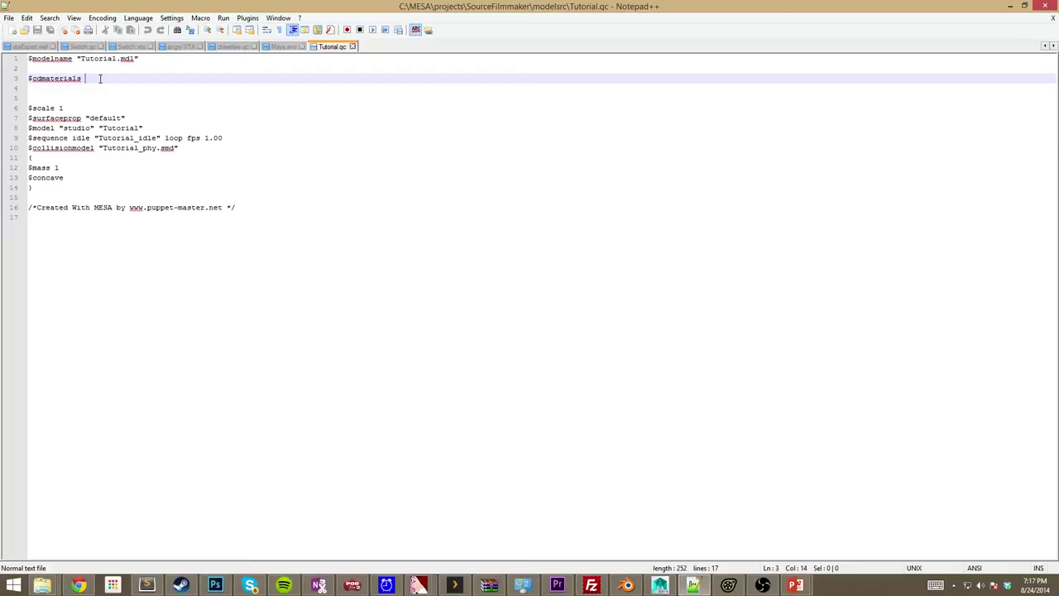
text("models/)
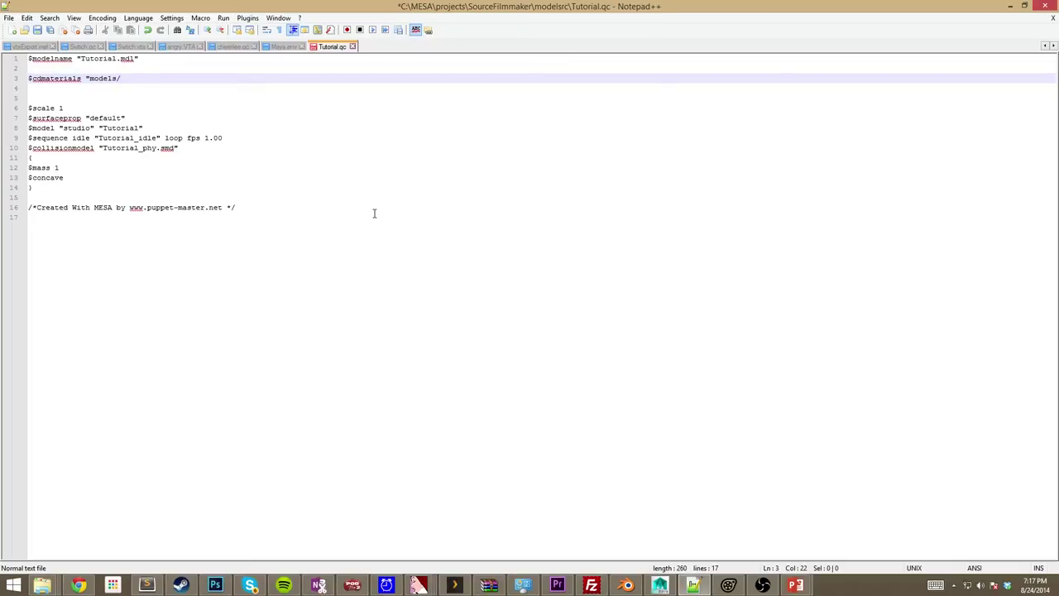
text(rops/)
click(77, 121)
key(Up)
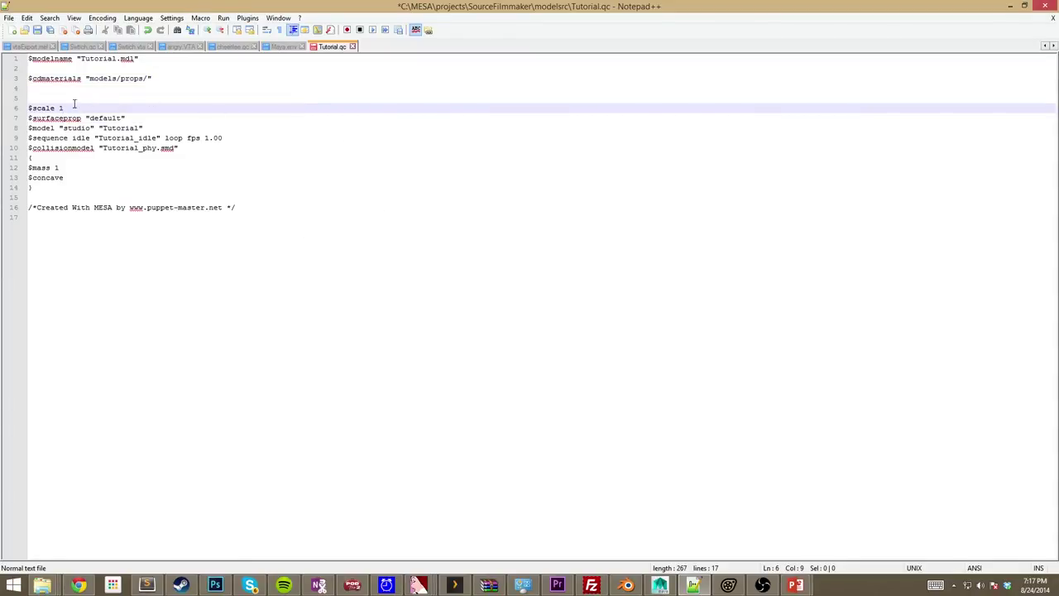
Set $mass in the collision model block to 5, save Tutorial.qc and close Notepad++.
click(103, 118)
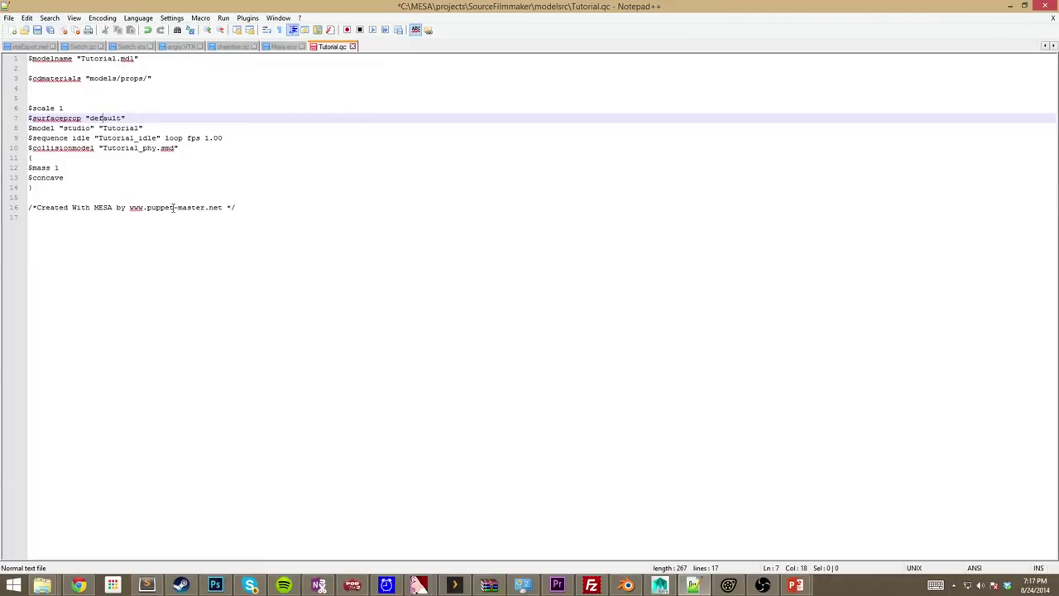
click(129, 128)
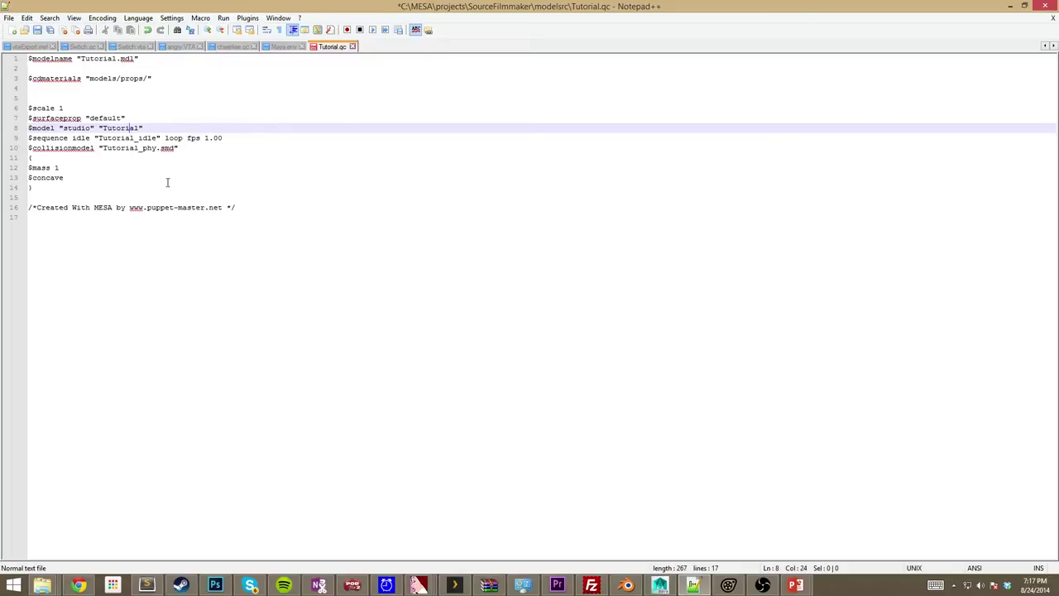
click(68, 168)
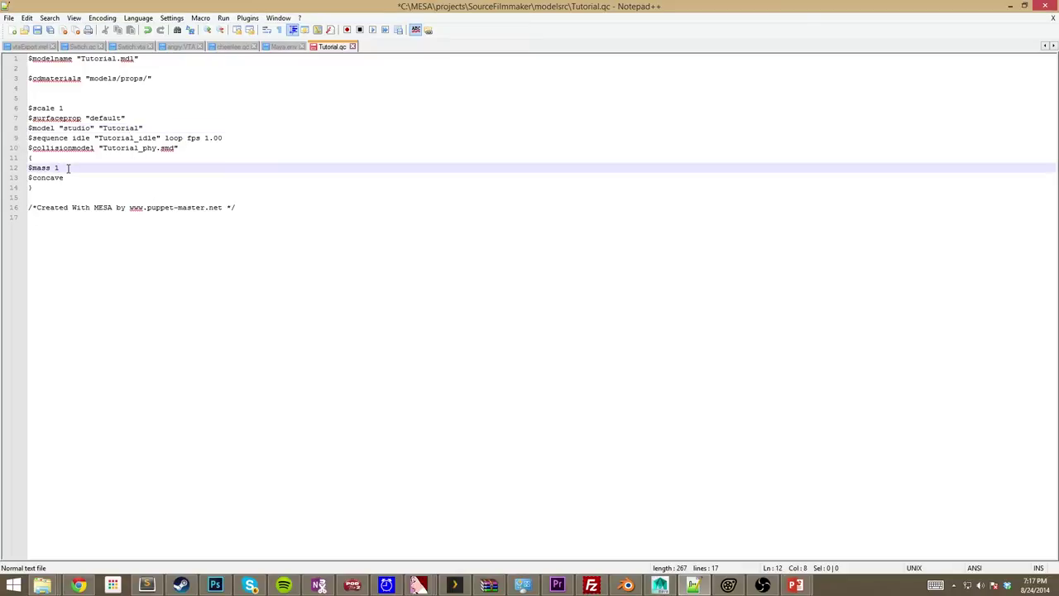
key(shift+Left)
text(5)
click(37, 30)
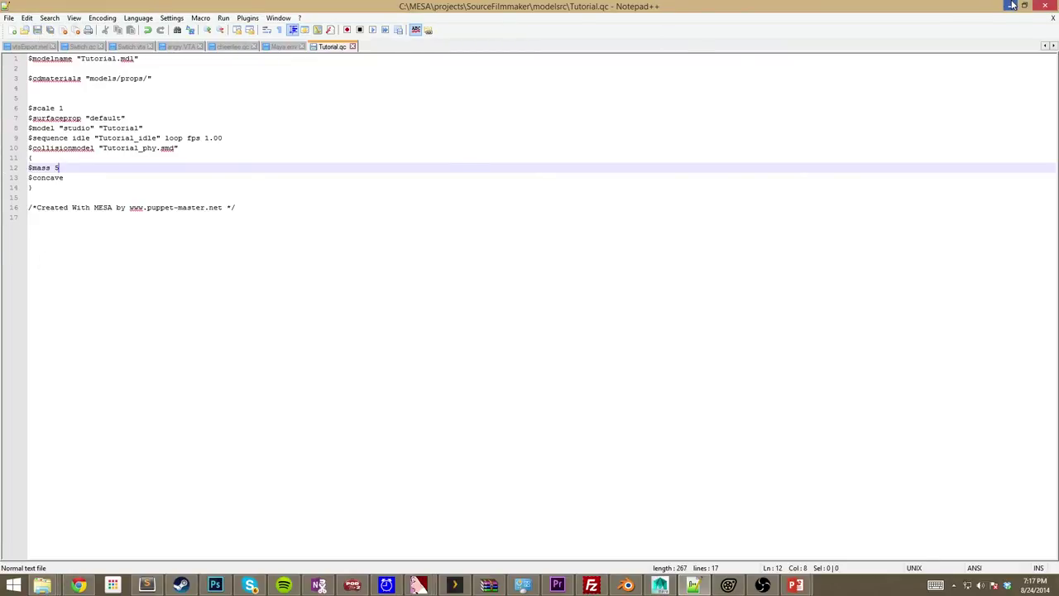
click(1043, 6)
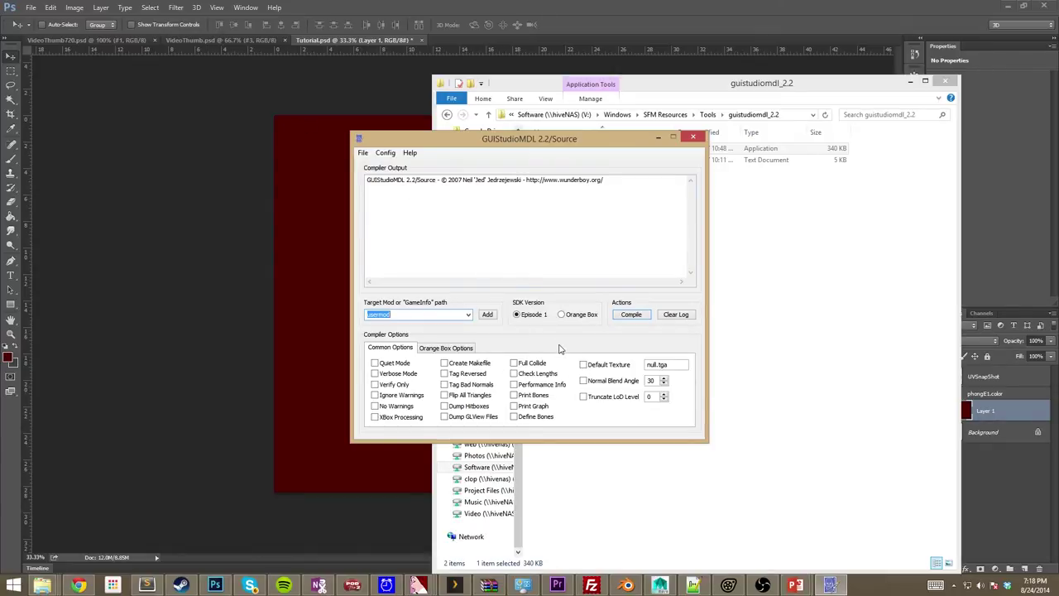
In GUIStudioMDL, load Tutorial.qc from the modelsrc folder and compile it for the usermod target.
click(362, 154)
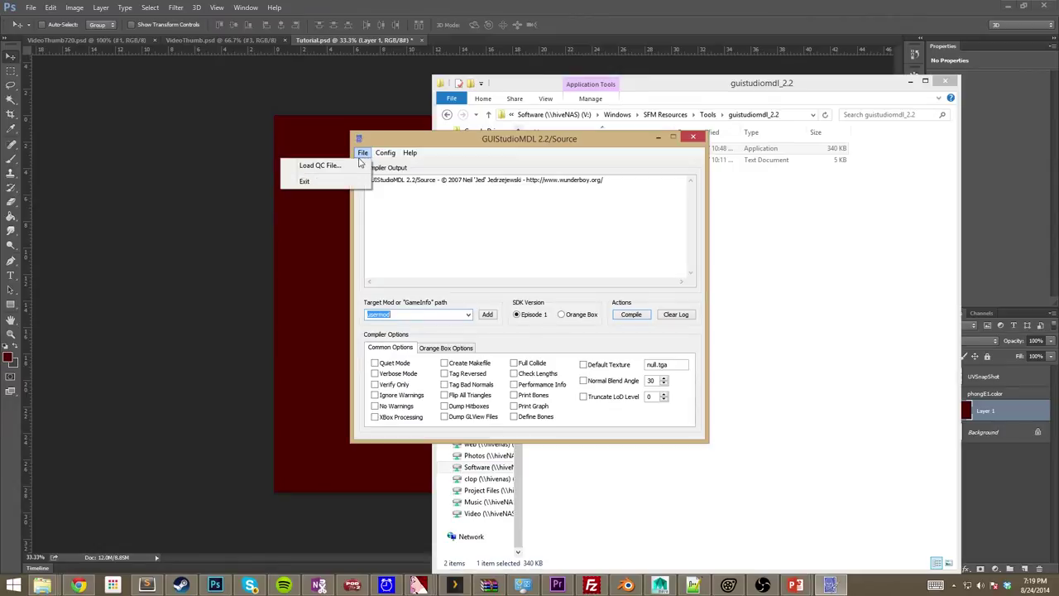
click(319, 166)
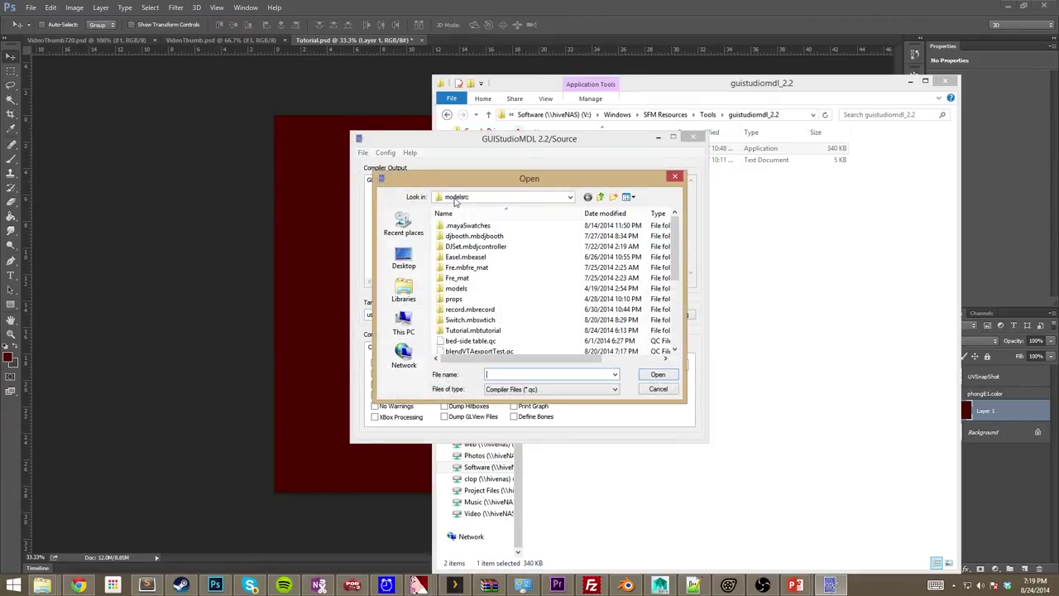
scroll(554, 298, down, 4)
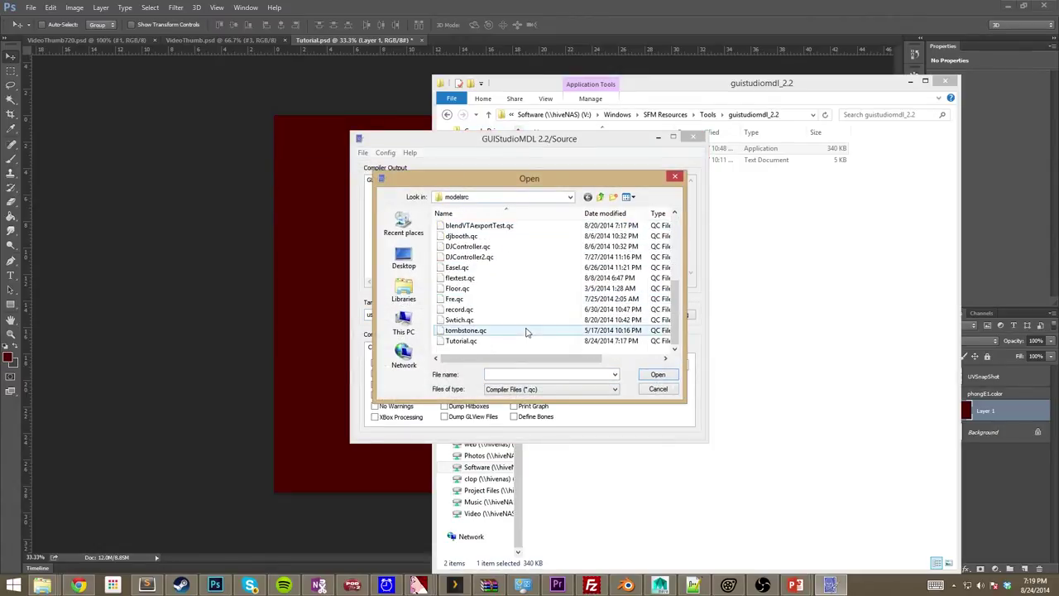
double_click(495, 340)
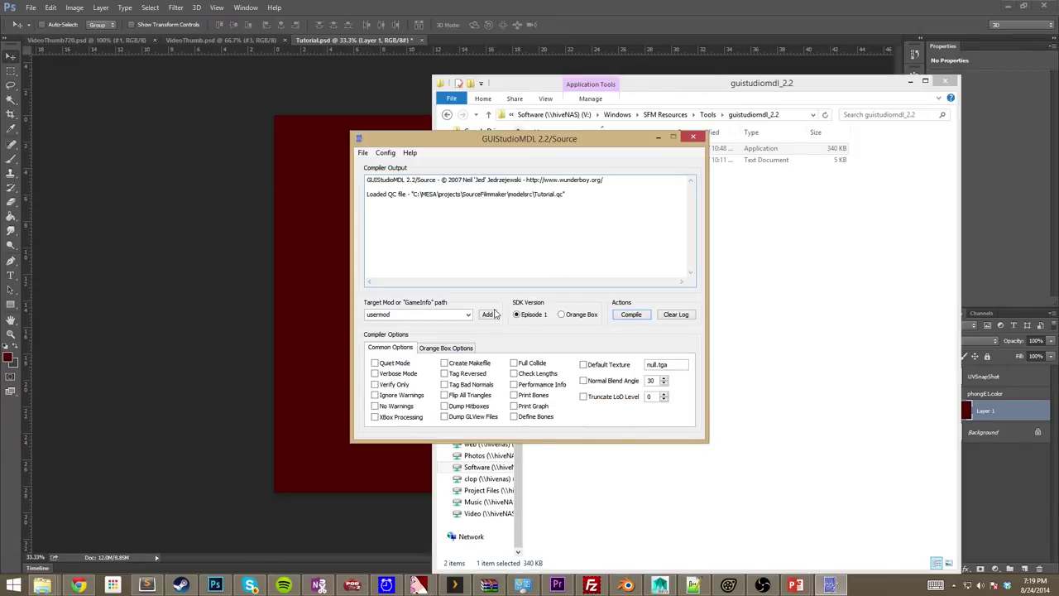
click(633, 317)
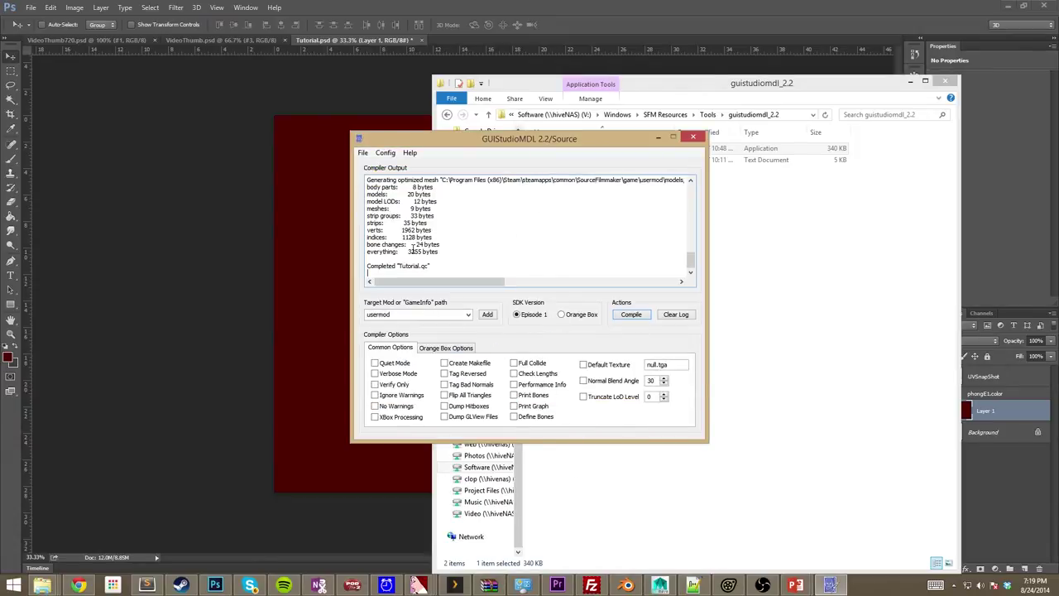
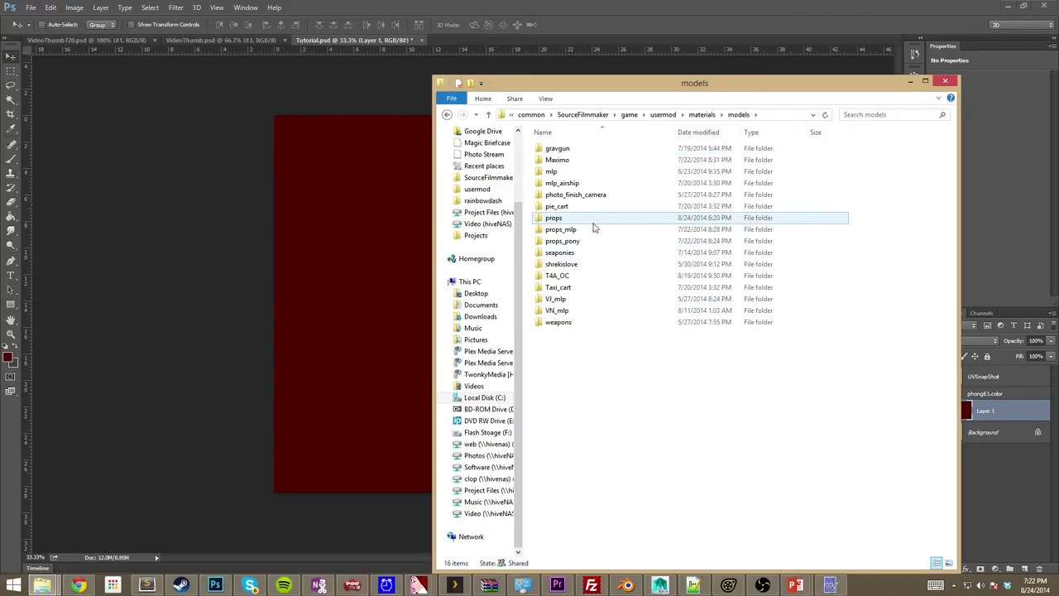
Find the Tutorial texture files in usermod's materials/models/props folder and open tutorial.vmt in VTFEdit.
mouse_move(593, 223)
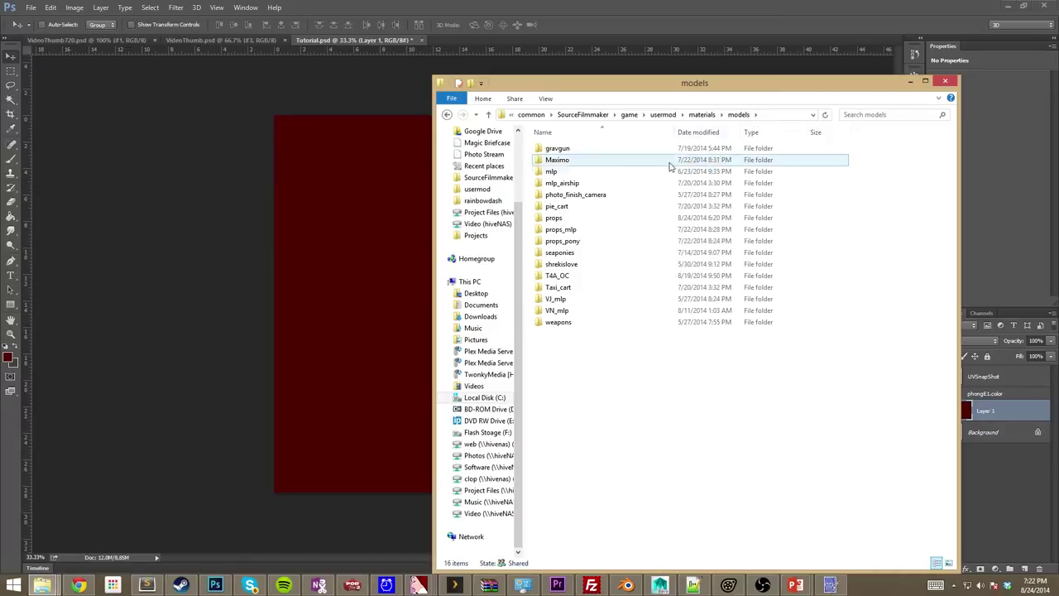
double_click(574, 221)
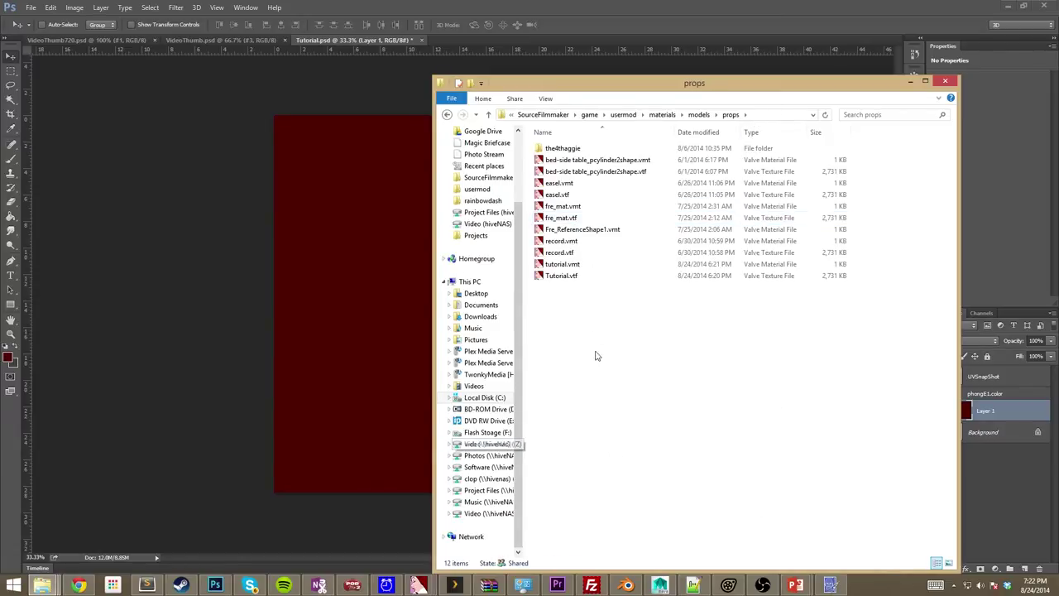
click(585, 278)
click(586, 278)
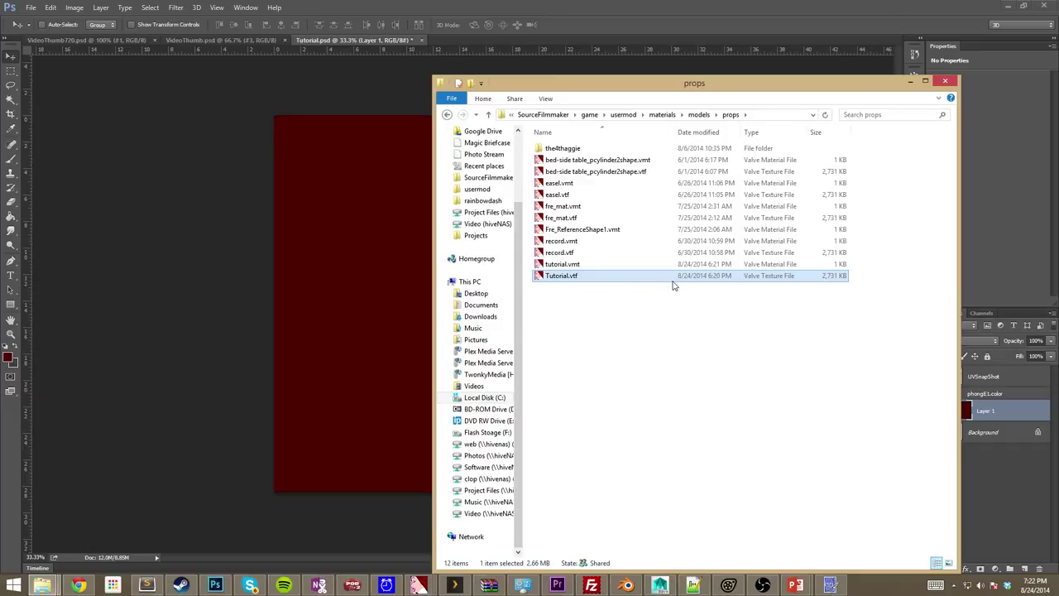
click(607, 268)
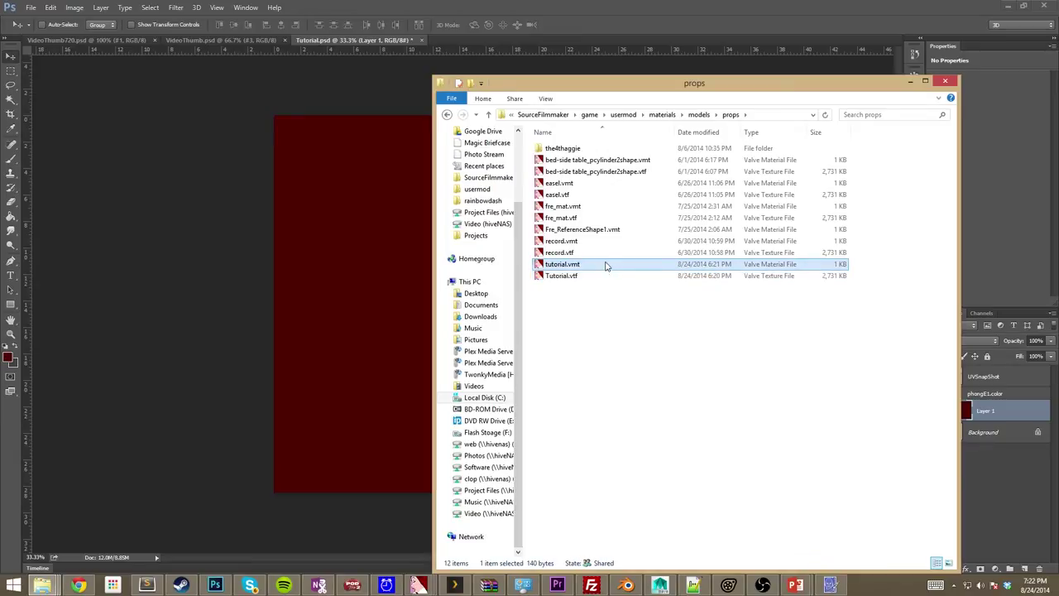
double_click(586, 264)
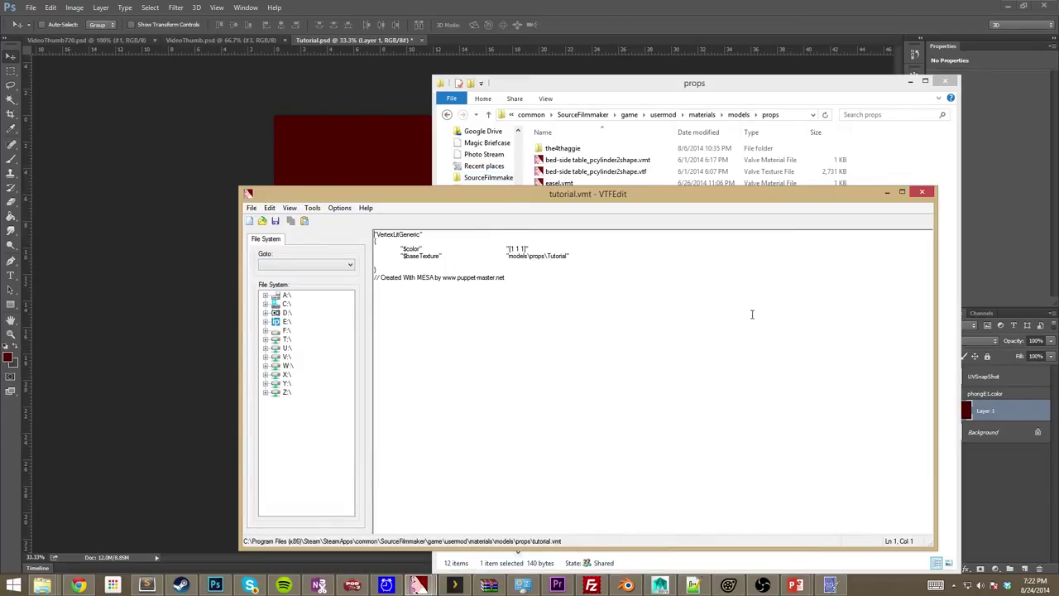
Create a new blank VMT file in VTFEdit and snap its window to half of the screen.
click(250, 207)
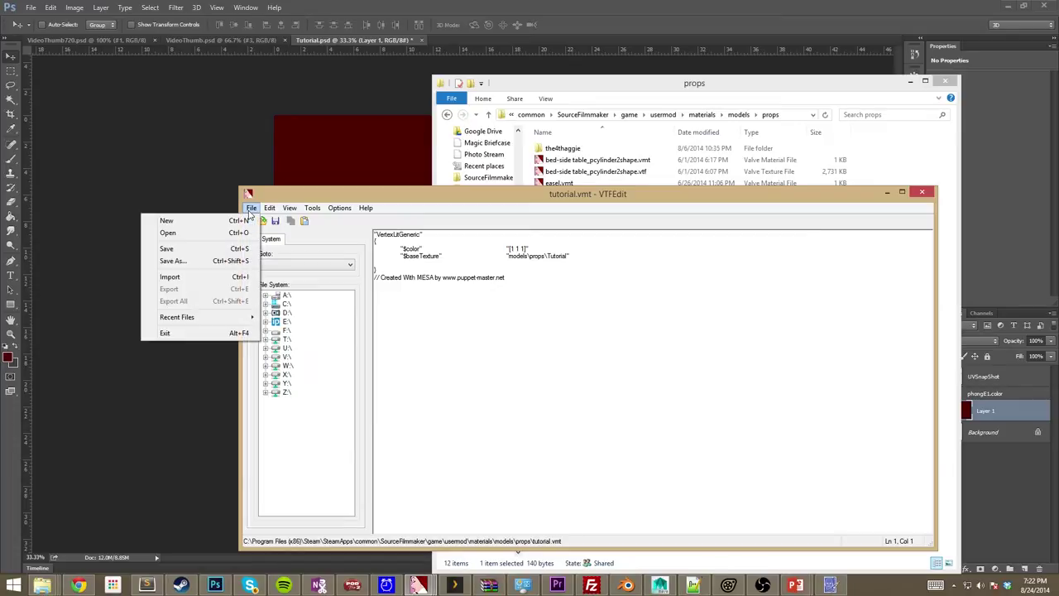
click(166, 220)
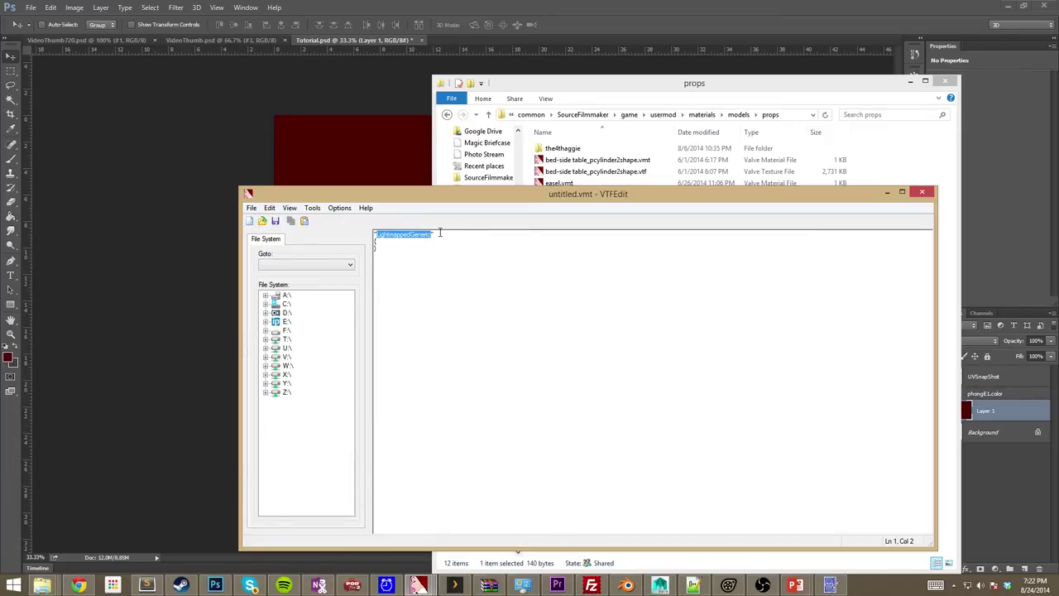
drag(471, 202, 1, 211)
Reopen tutorial.vmt in a second VTFEdit window beside the blank VMT and save it.
double_click(570, 264)
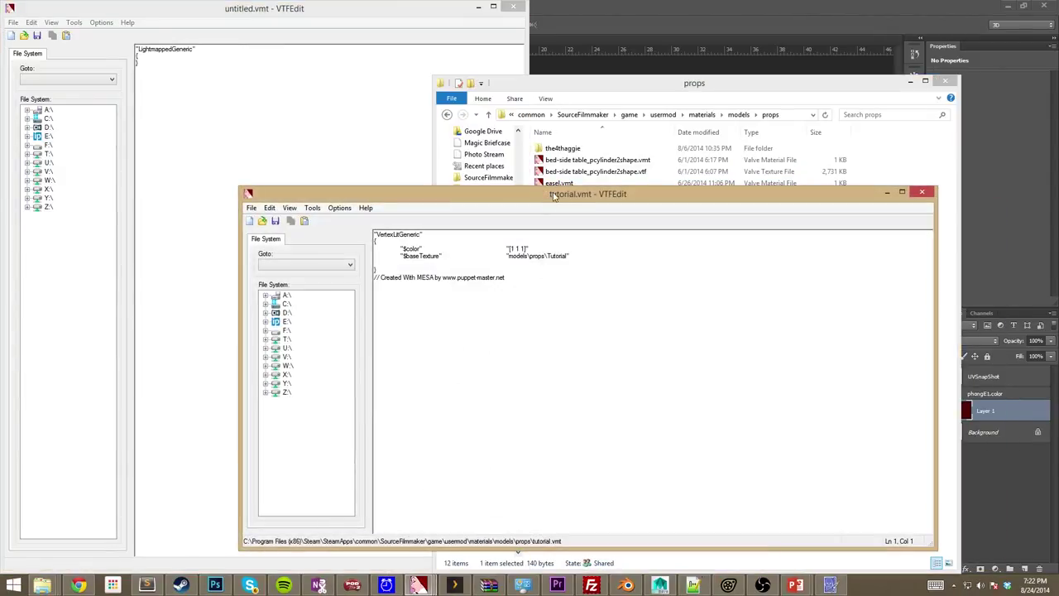
drag(556, 197, 1057, 157)
click(423, 19)
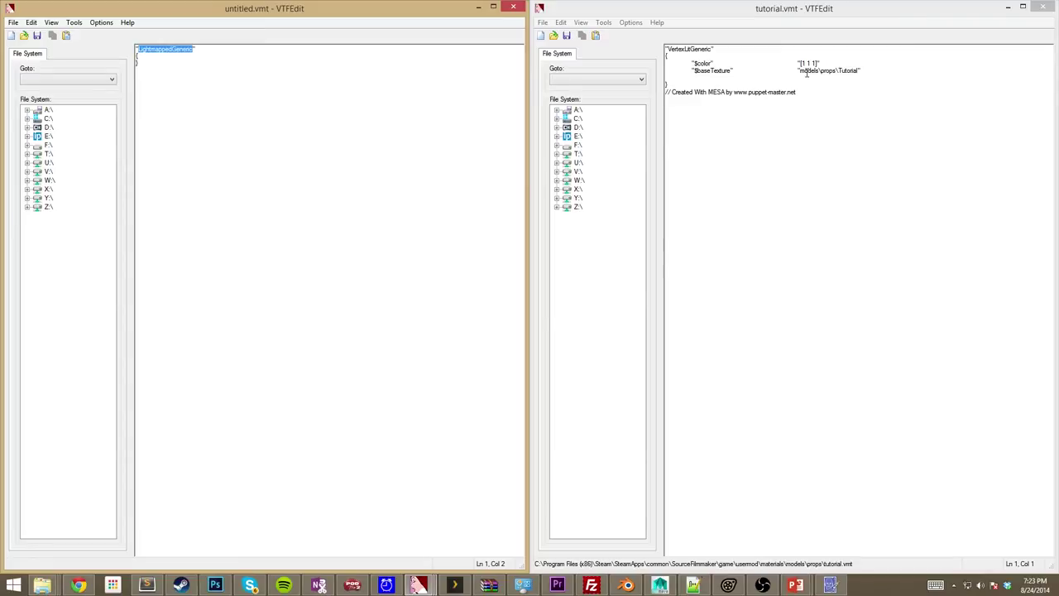
click(567, 36)
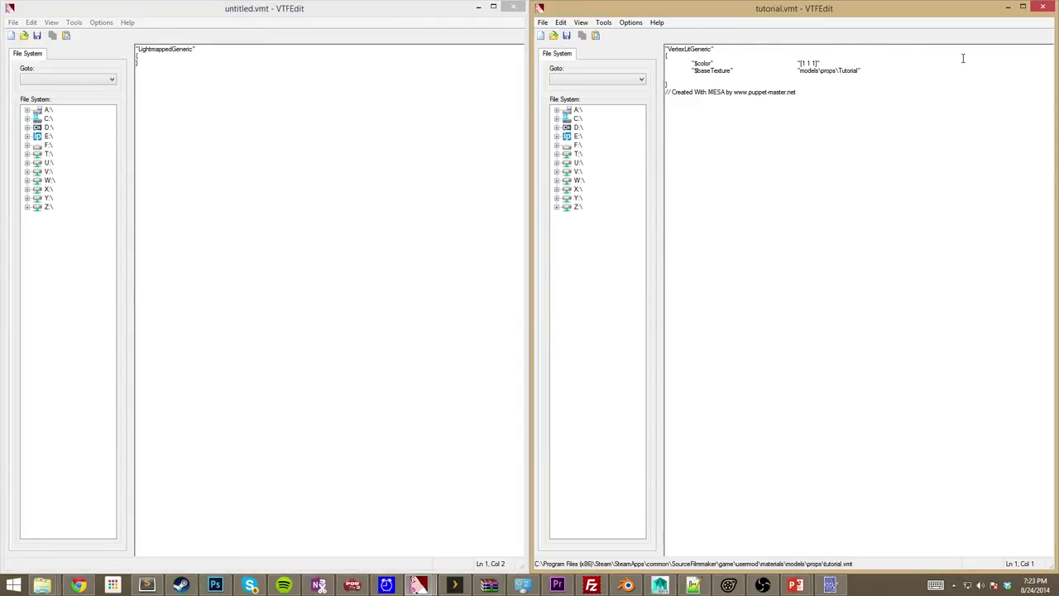
Minimize tutorial.vmt, pick out Tutorial.vtf in the props folder, and start an image import in its open VTFEdit window.
click(1007, 6)
click(613, 354)
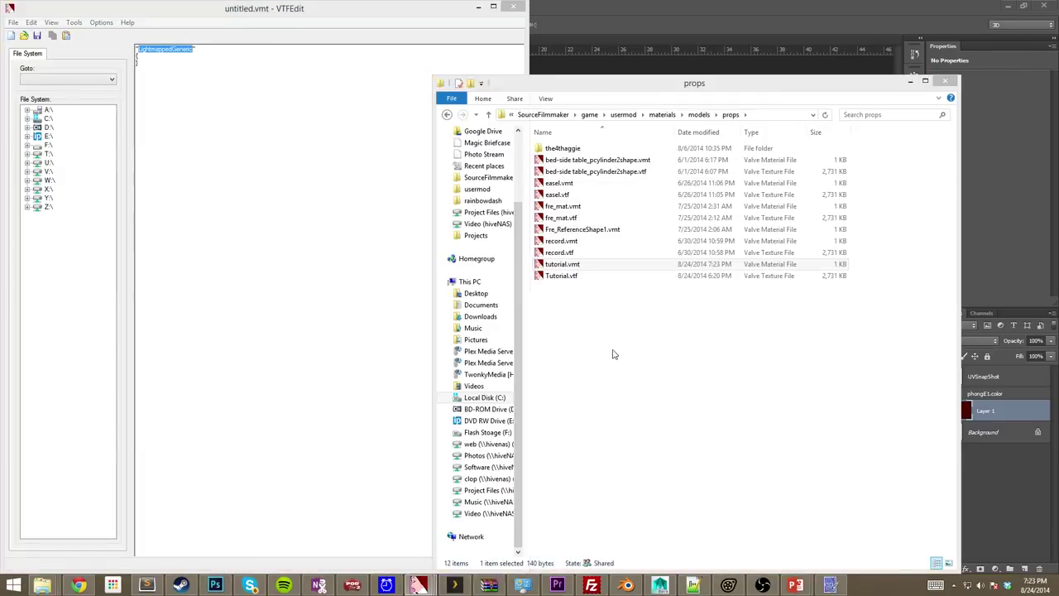
click(573, 277)
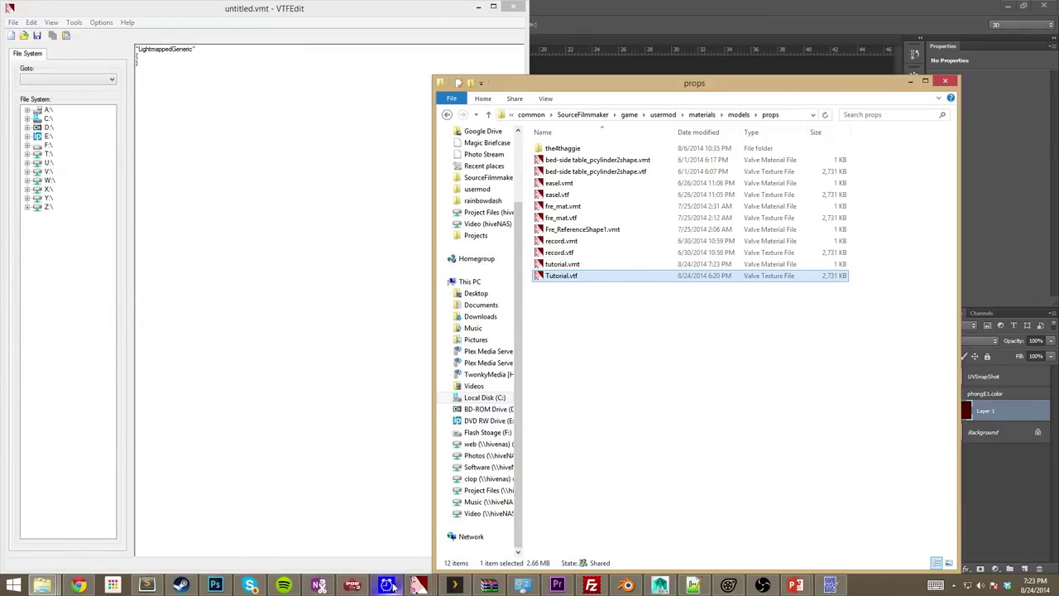
click(418, 585)
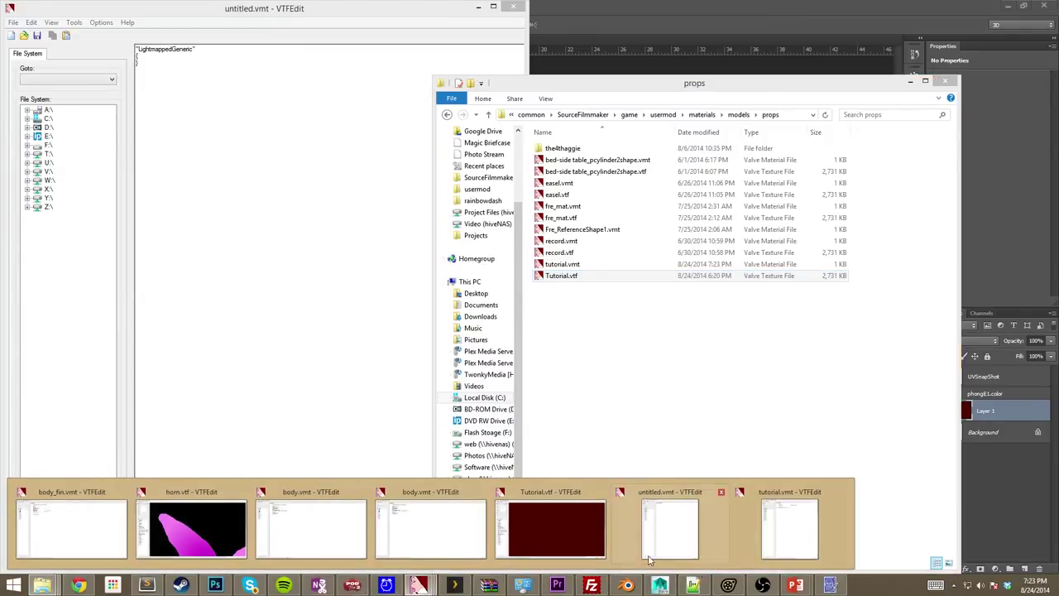
click(550, 529)
click(8, 18)
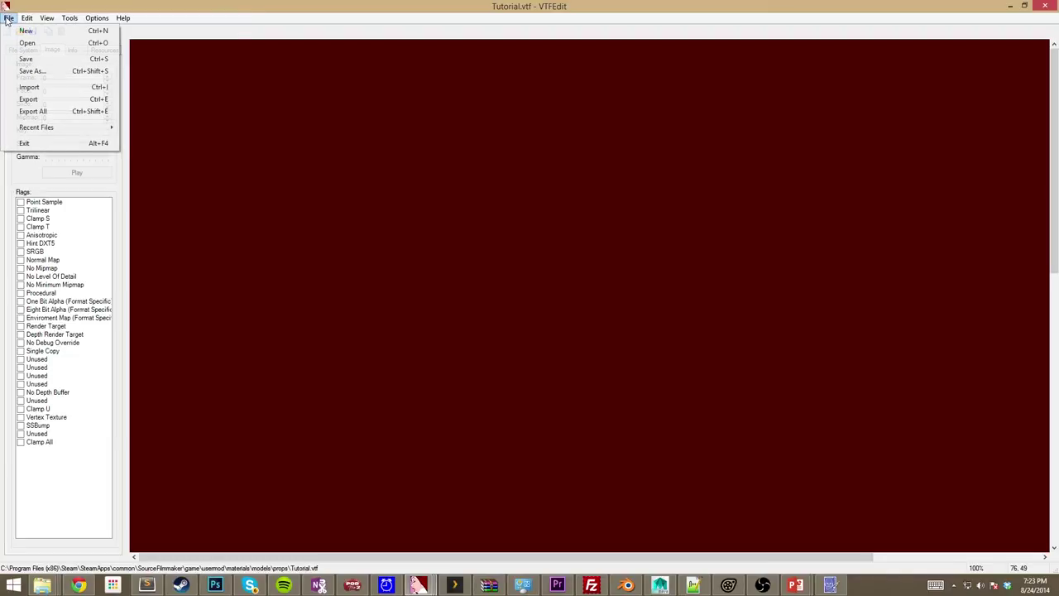
click(33, 88)
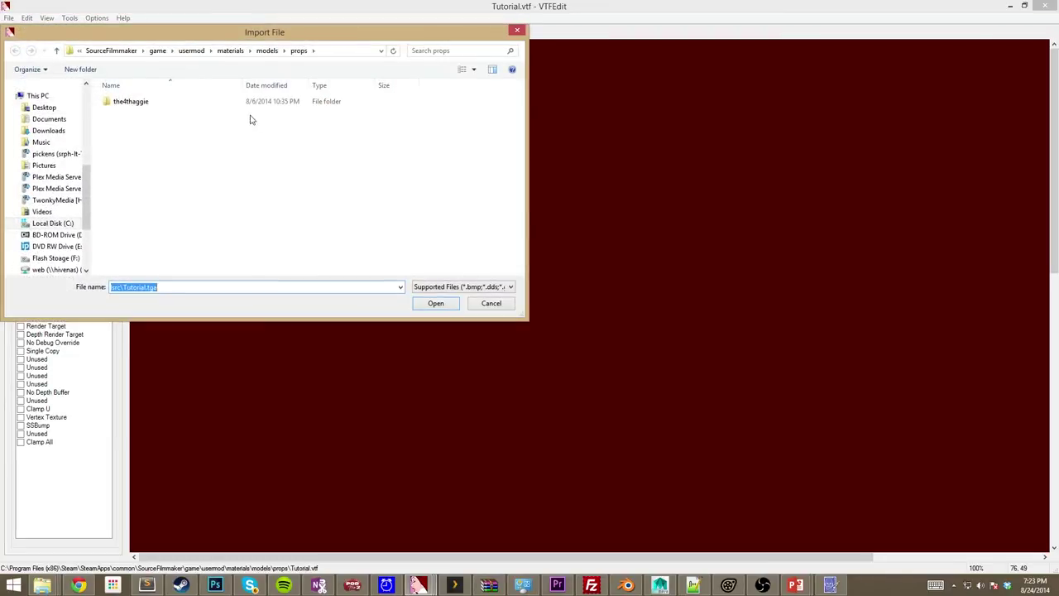
scroll(60, 211, down, 3)
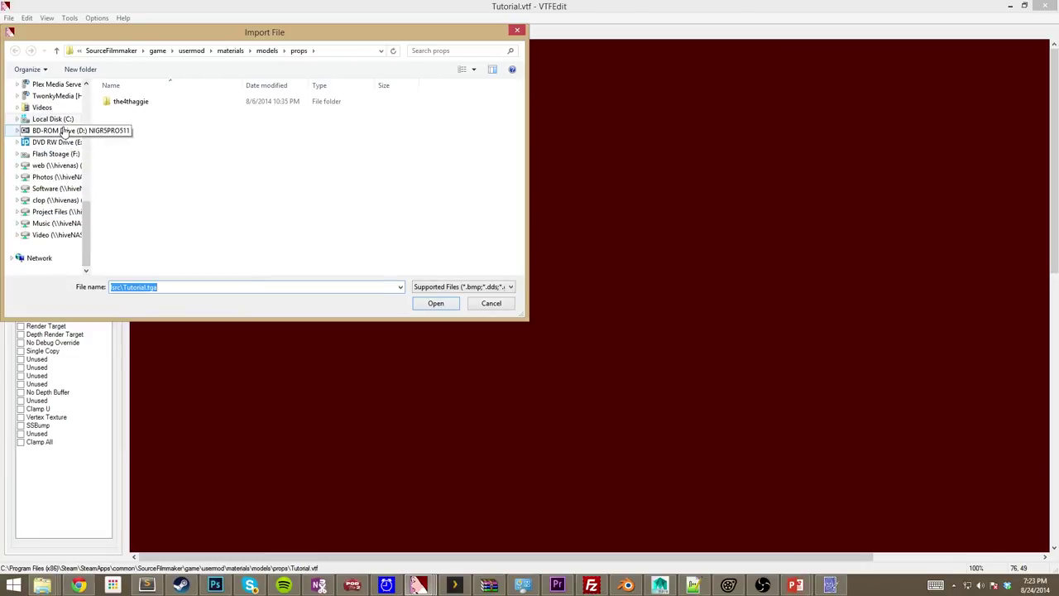
drag(86, 213, 104, 139)
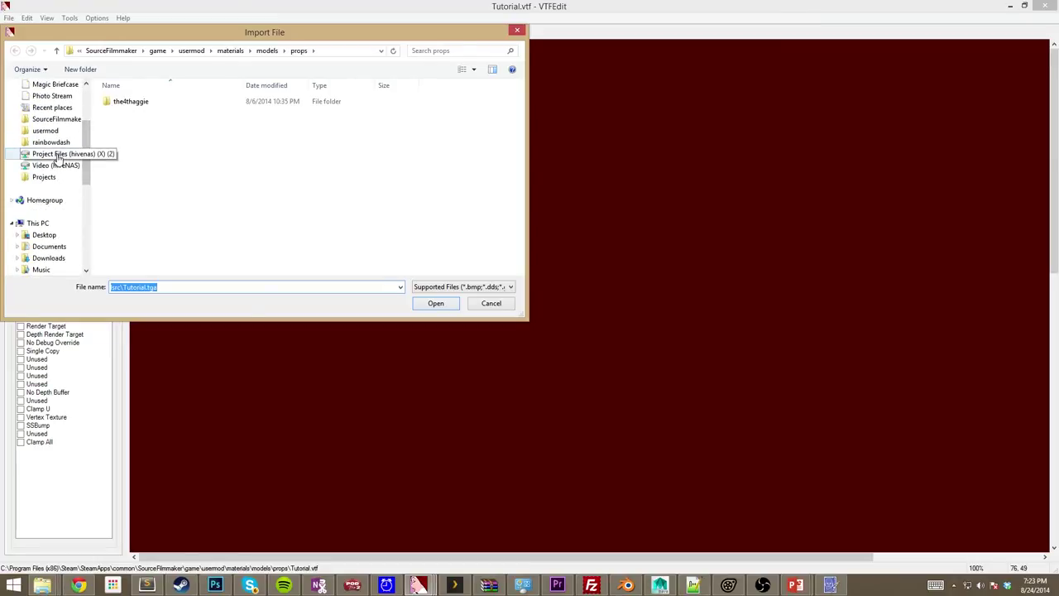
click(58, 159)
double_click(126, 136)
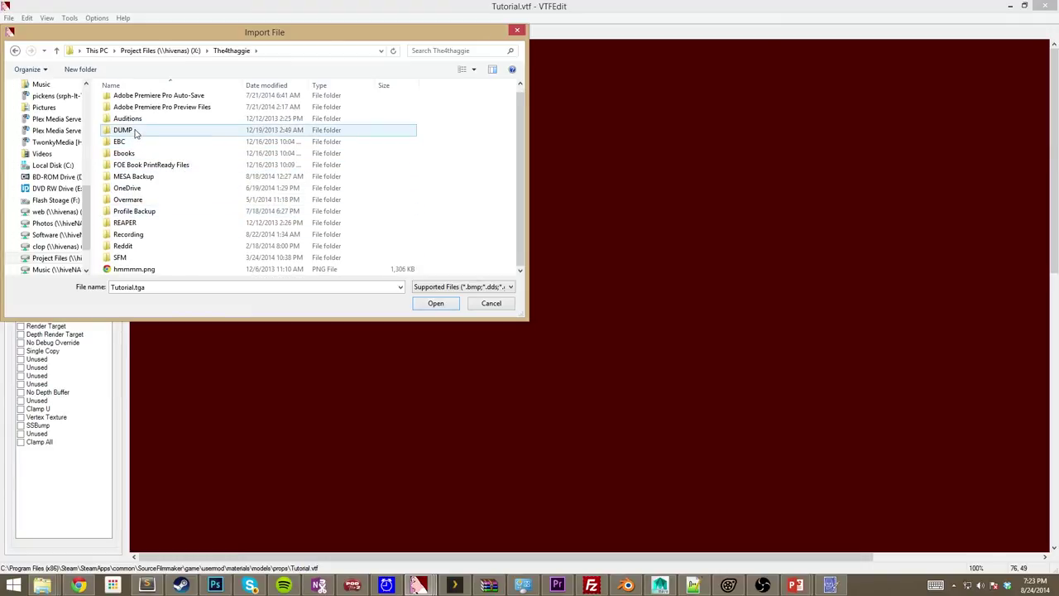
scroll(154, 232, up, 1)
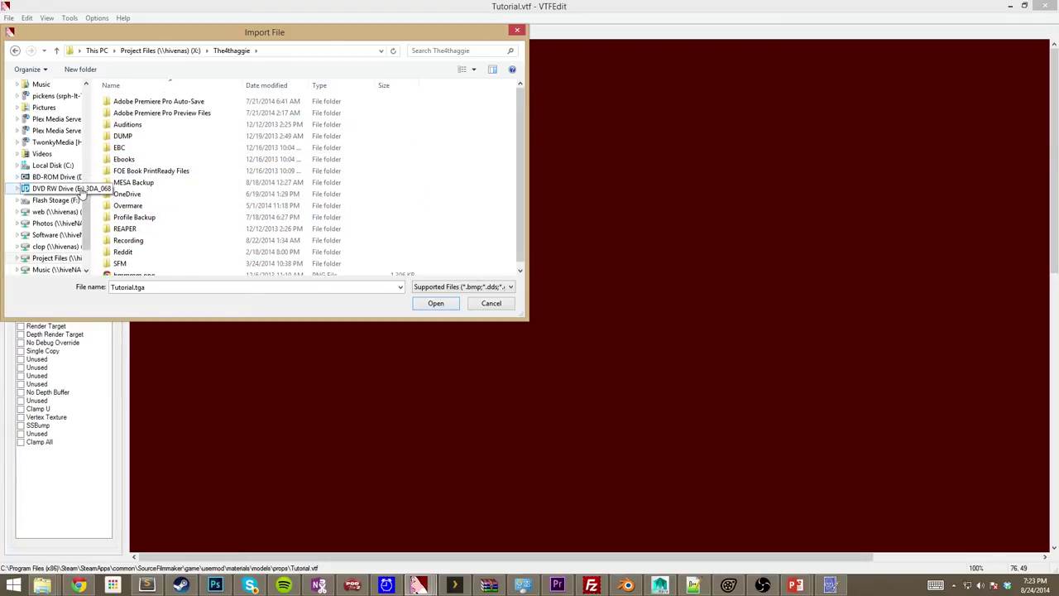
Import Tutorial.tga from the MESA SourceFilmmaker project's materialsrc folder, accepting the VTF options as they are.
drag(86, 206, 94, 116)
click(56, 216)
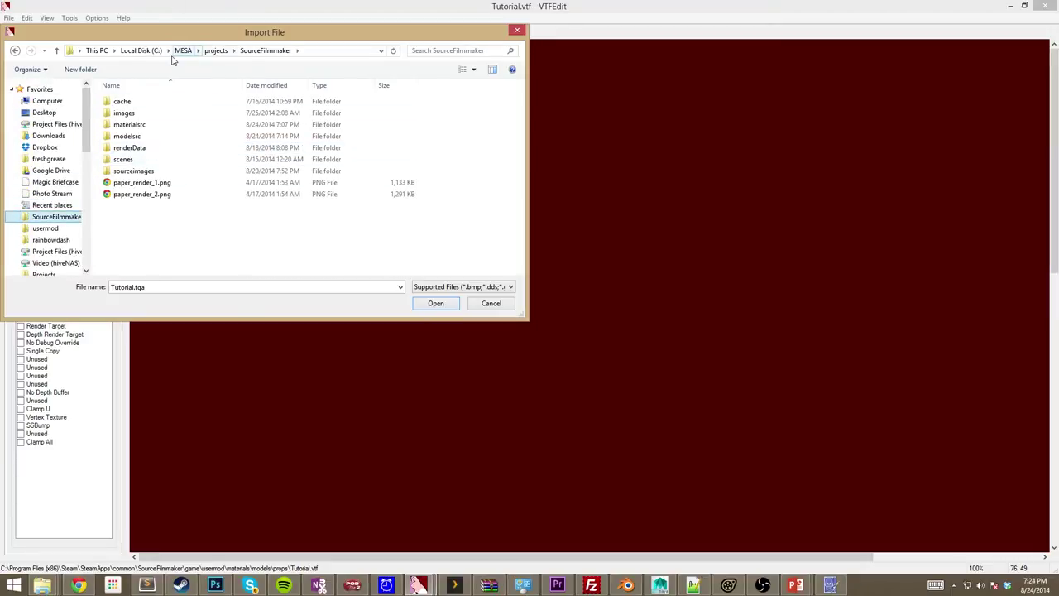
double_click(136, 124)
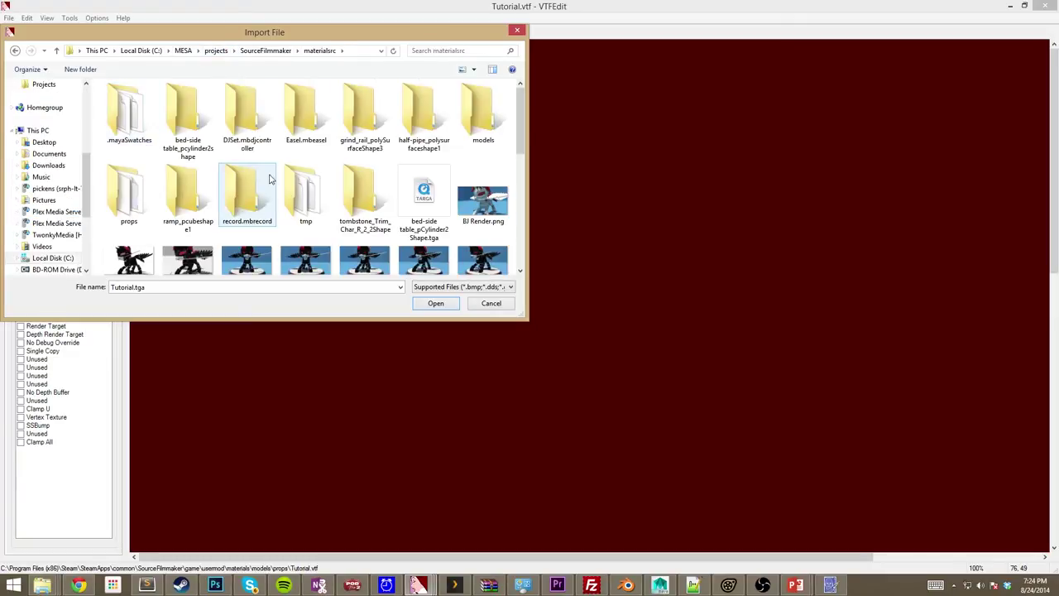
scroll(277, 187, down, 5)
scroll(280, 188, up, 3)
scroll(421, 160, down, 6)
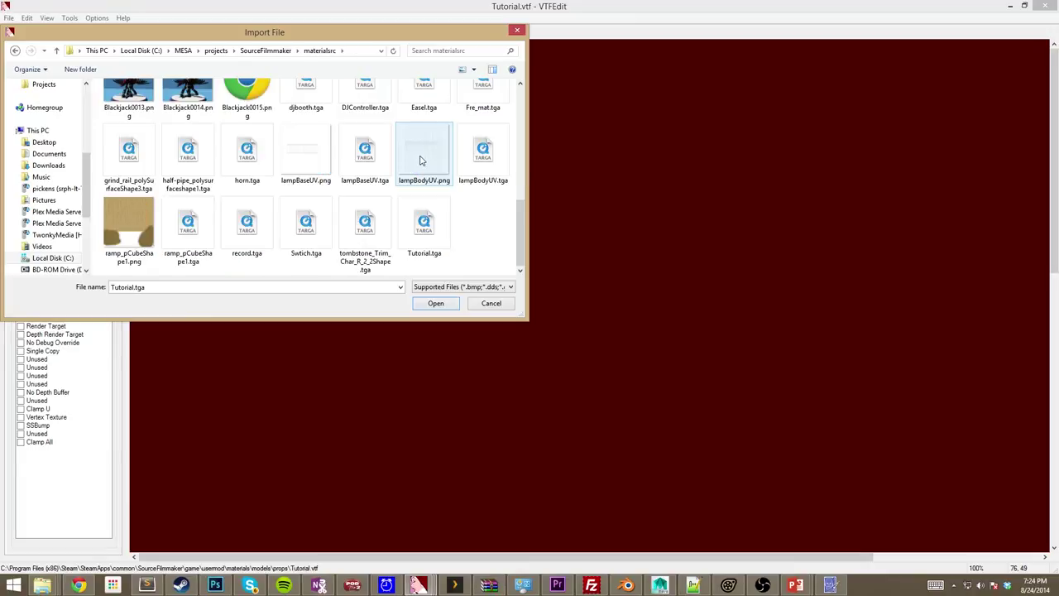
click(423, 240)
double_click(423, 240)
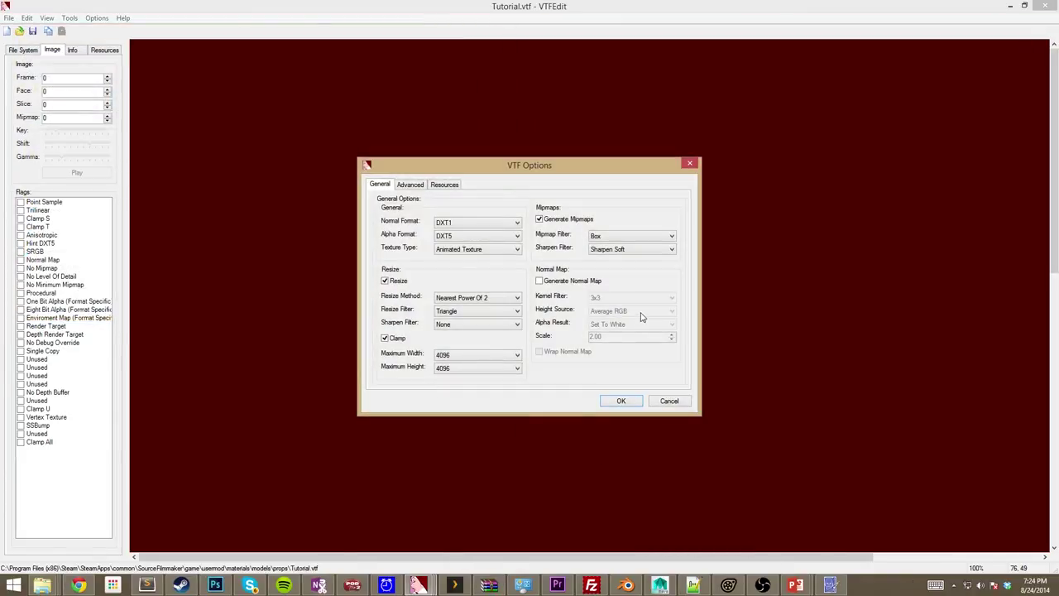
click(622, 401)
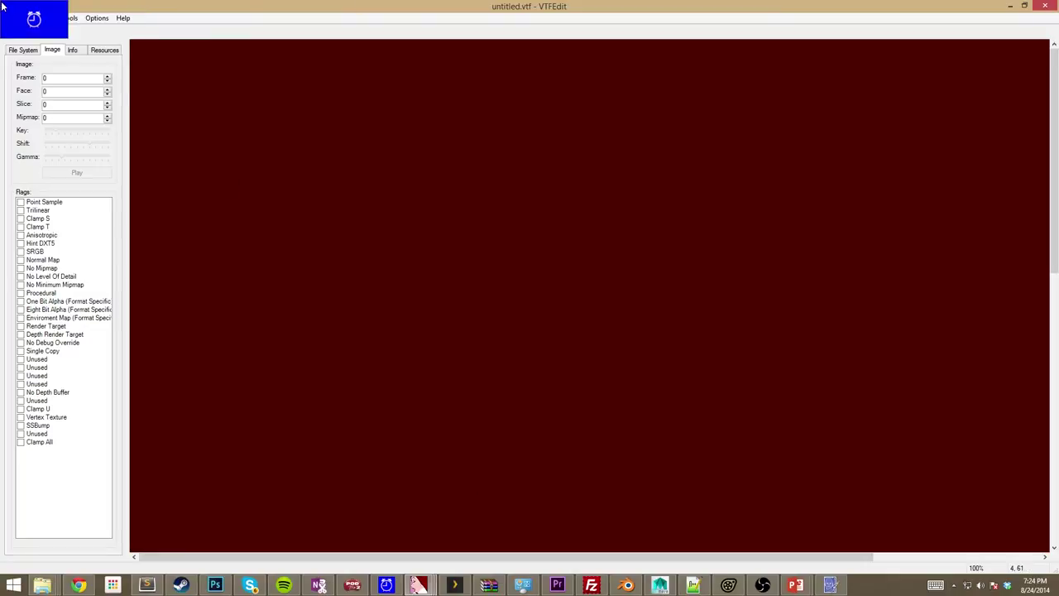
Save the imported texture as Tutorial.vtf in usermod's materials/models/props folder, replacing the existing file.
click(9, 18)
click(29, 71)
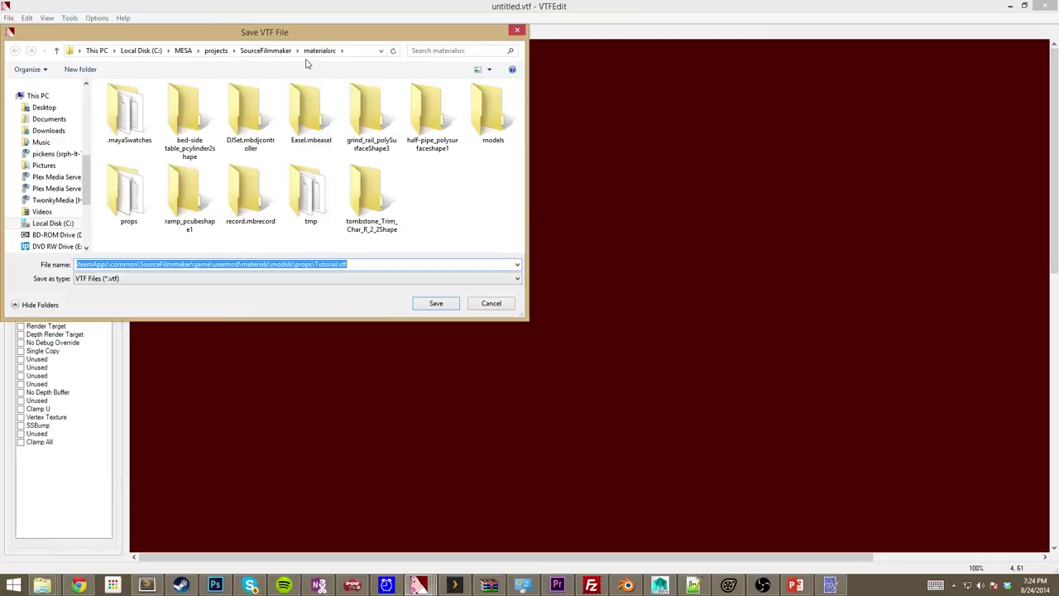
scroll(84, 186, down, 1)
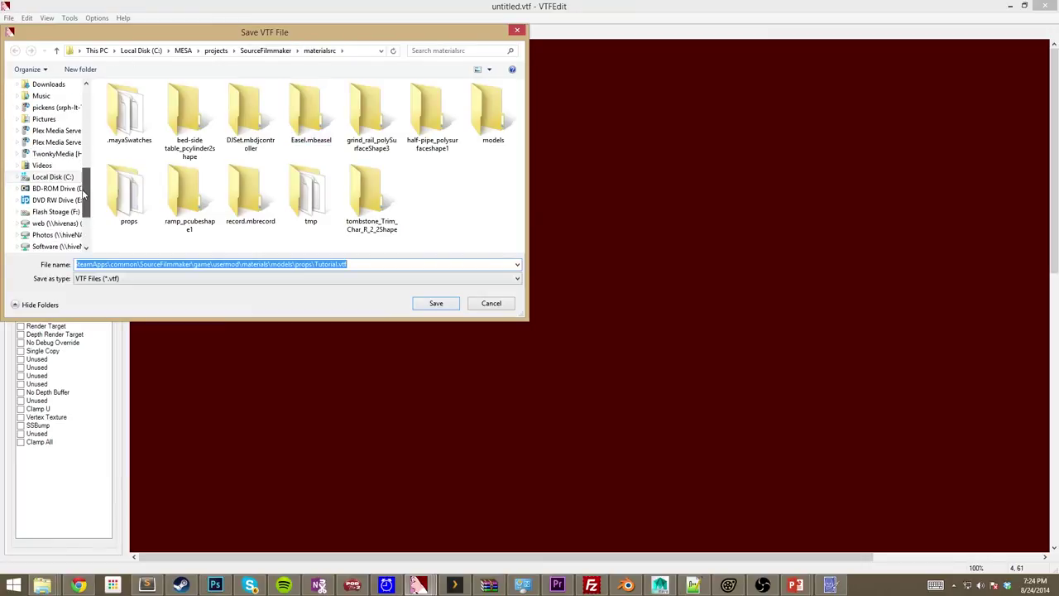
scroll(84, 186, up, 5)
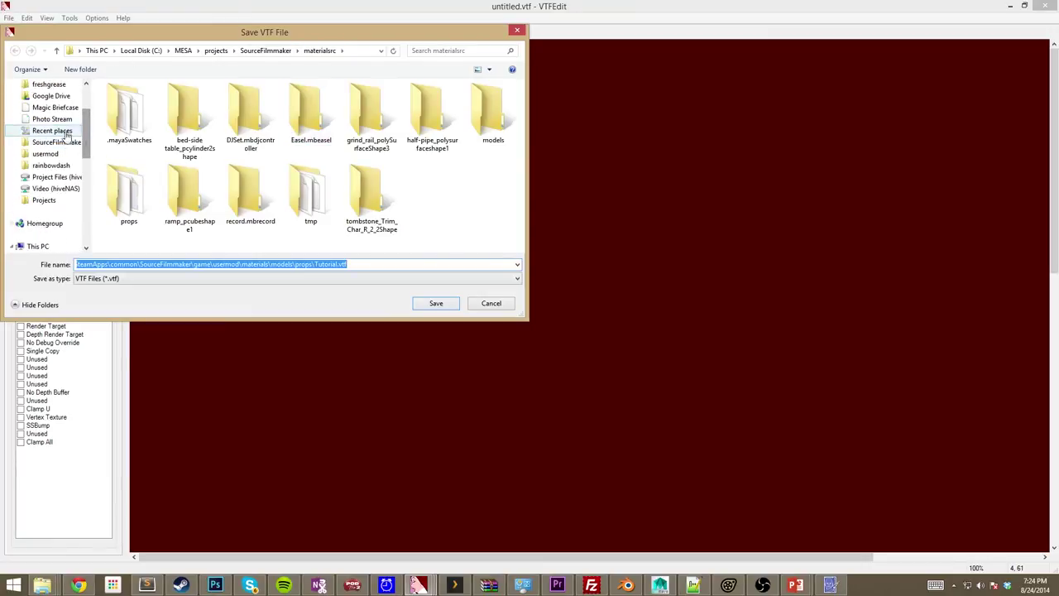
click(57, 155)
double_click(147, 136)
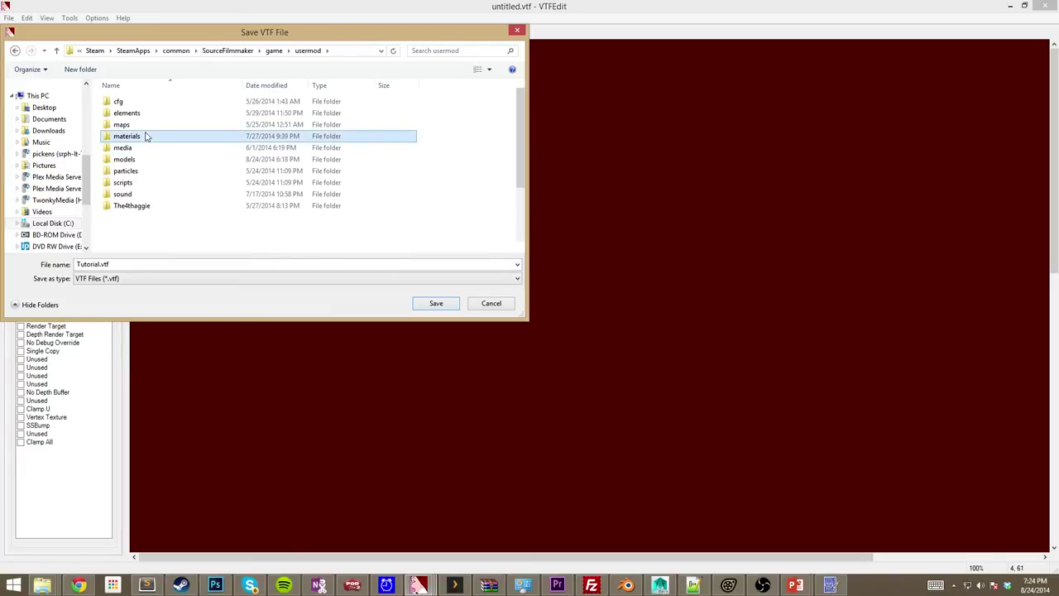
double_click(141, 182)
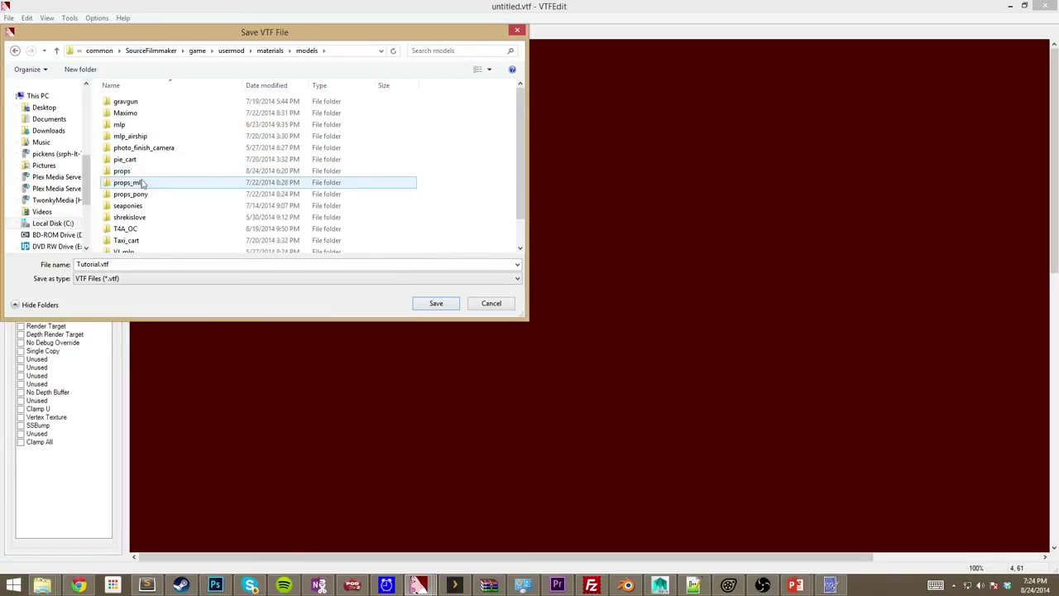
double_click(143, 171)
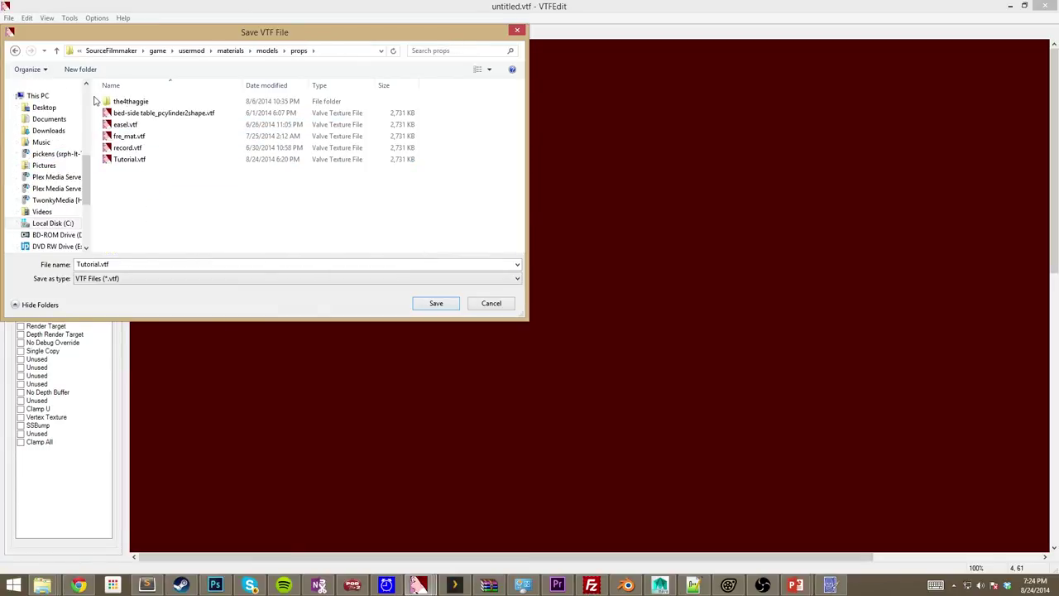
click(135, 162)
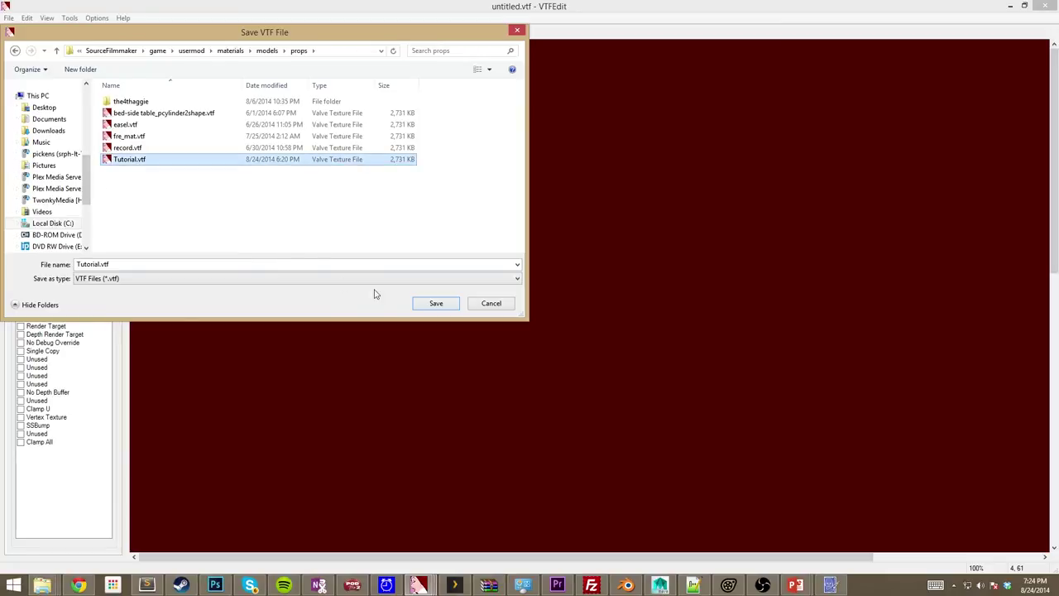
click(435, 304)
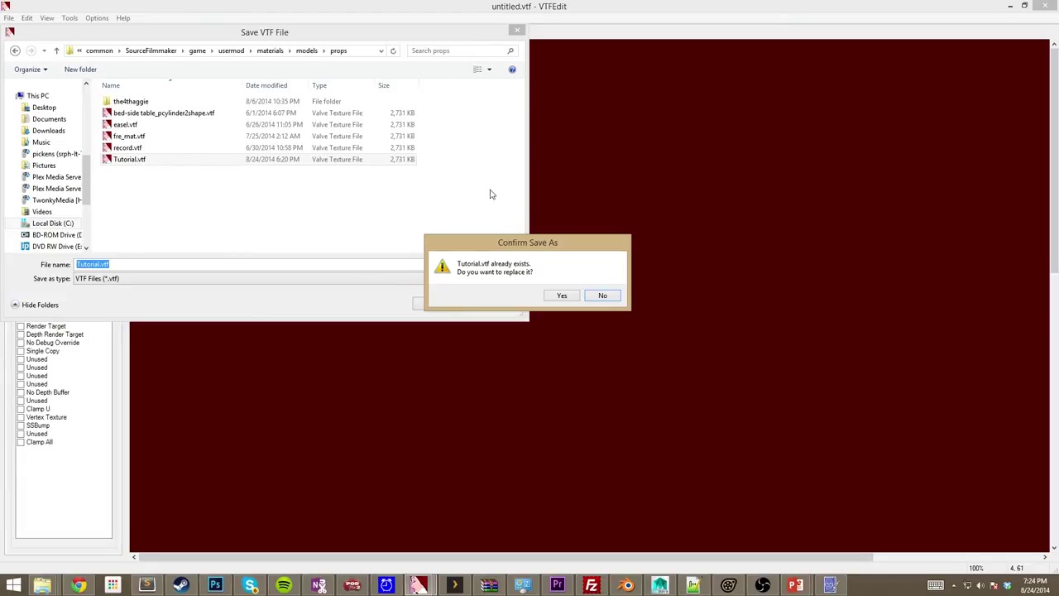
click(567, 295)
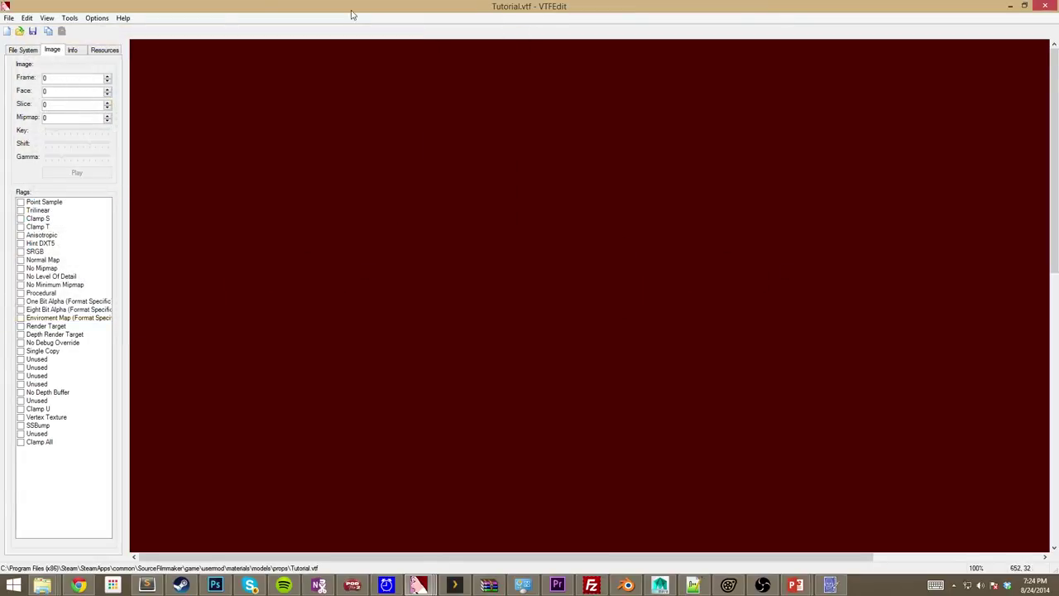
Minimize the Tutorial.vtf and props folder windows and close the blank untitled.vmt.
click(1009, 6)
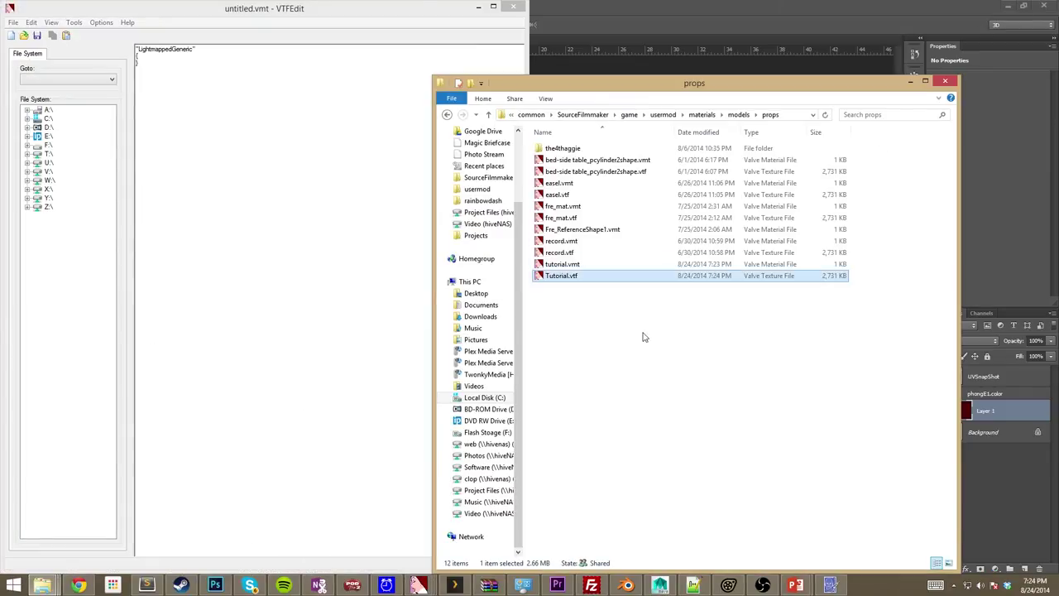
click(910, 81)
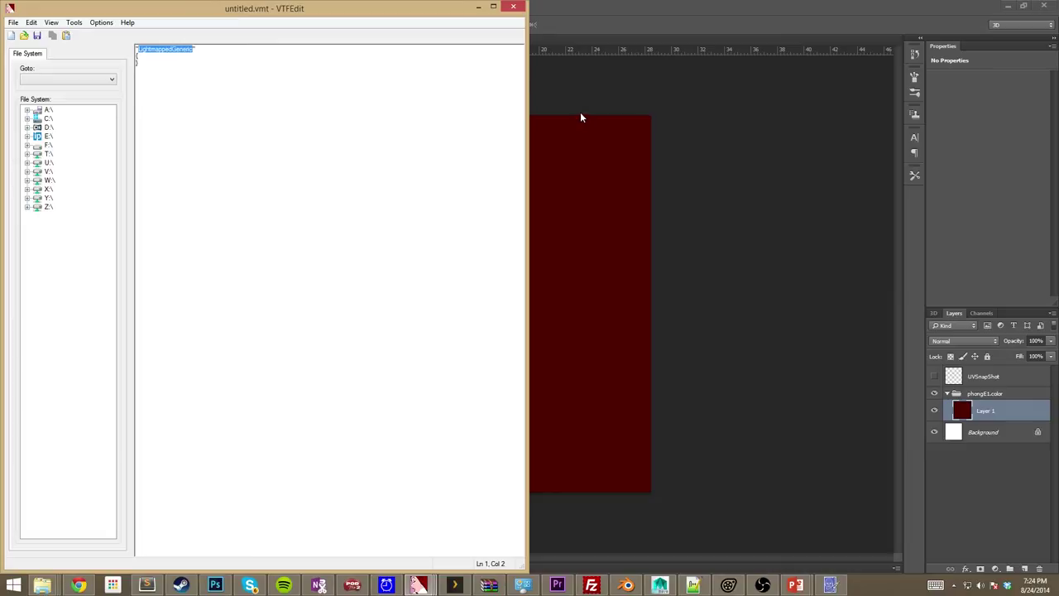
click(513, 6)
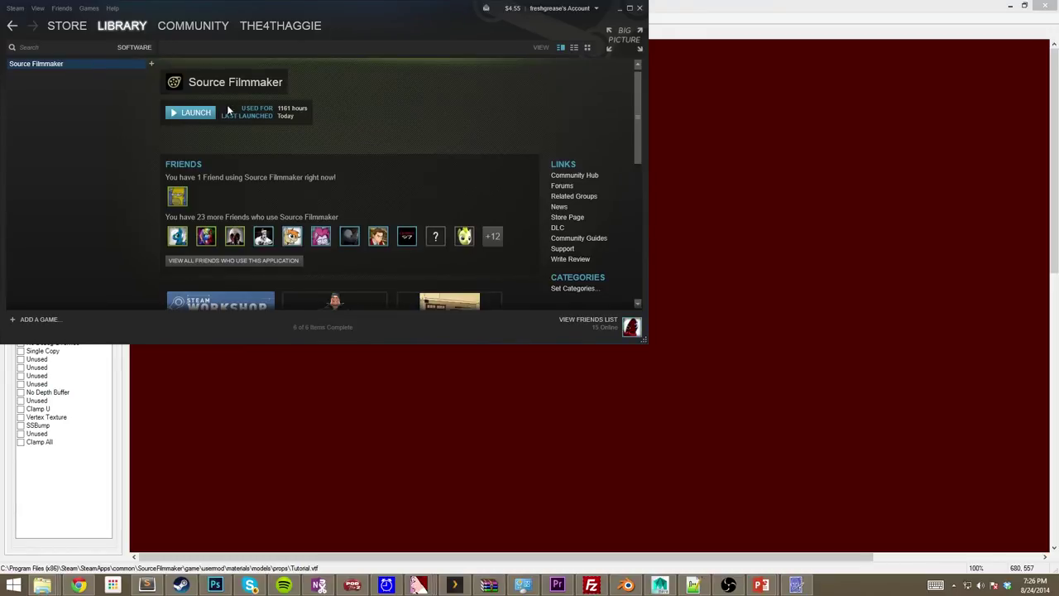
In Steam, launch Source Filmmaker with the Launch SDK option and open Model Viewer from the SDK Launcher.
click(192, 112)
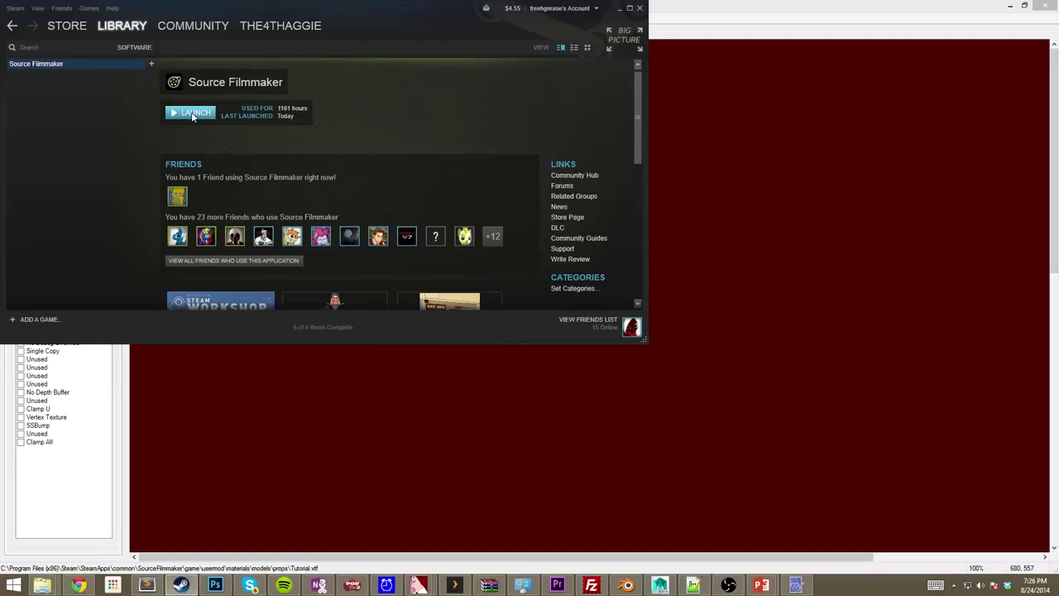
click(457, 298)
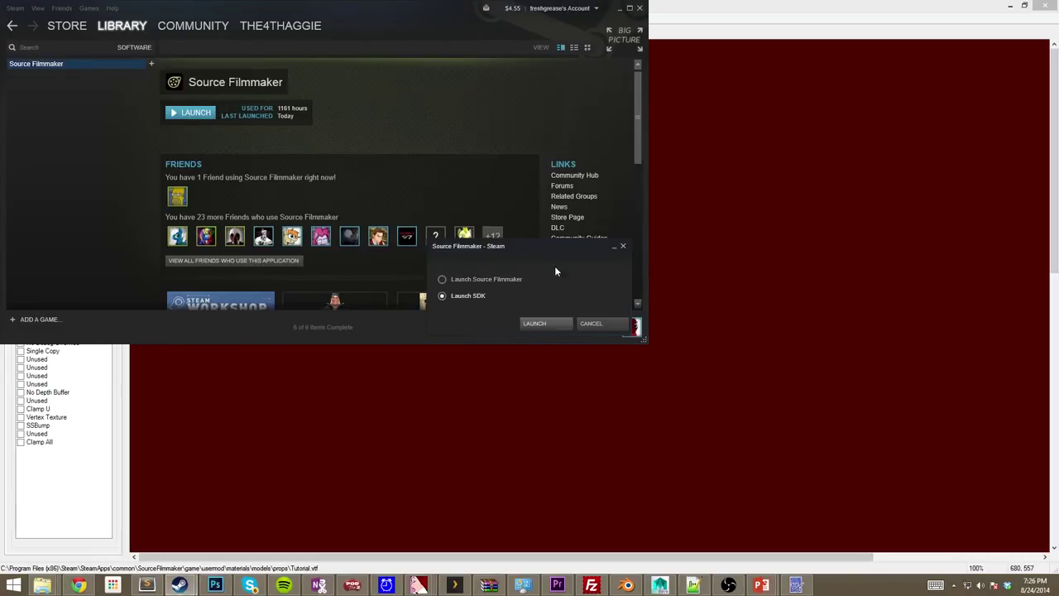
click(546, 323)
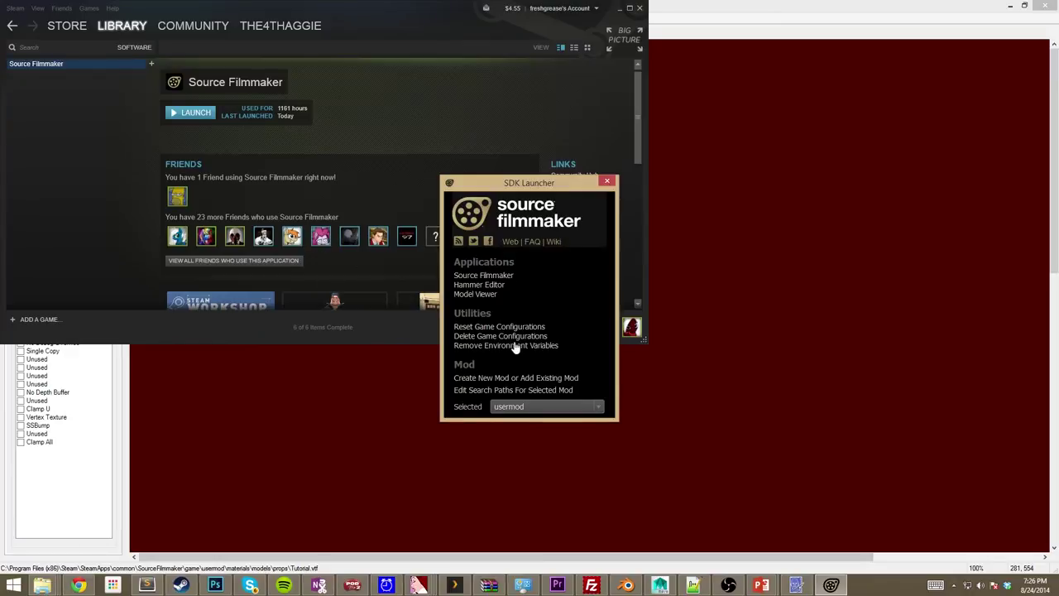
double_click(475, 294)
Load tutorial.mdl from usermod's models folder in Model Viewer and inspect the textured model from different angles.
click(331, 265)
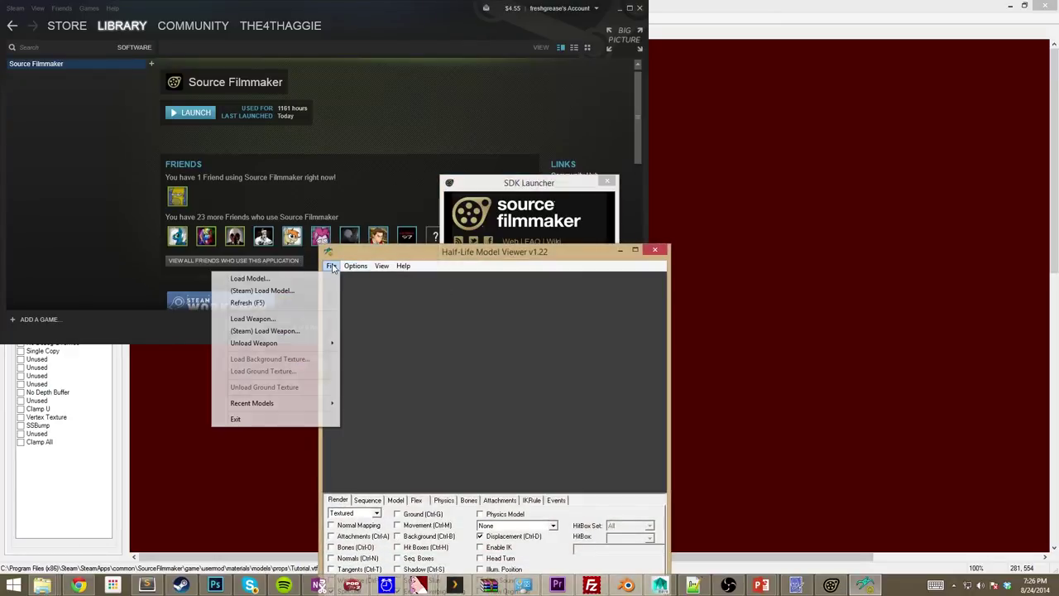
click(318, 278)
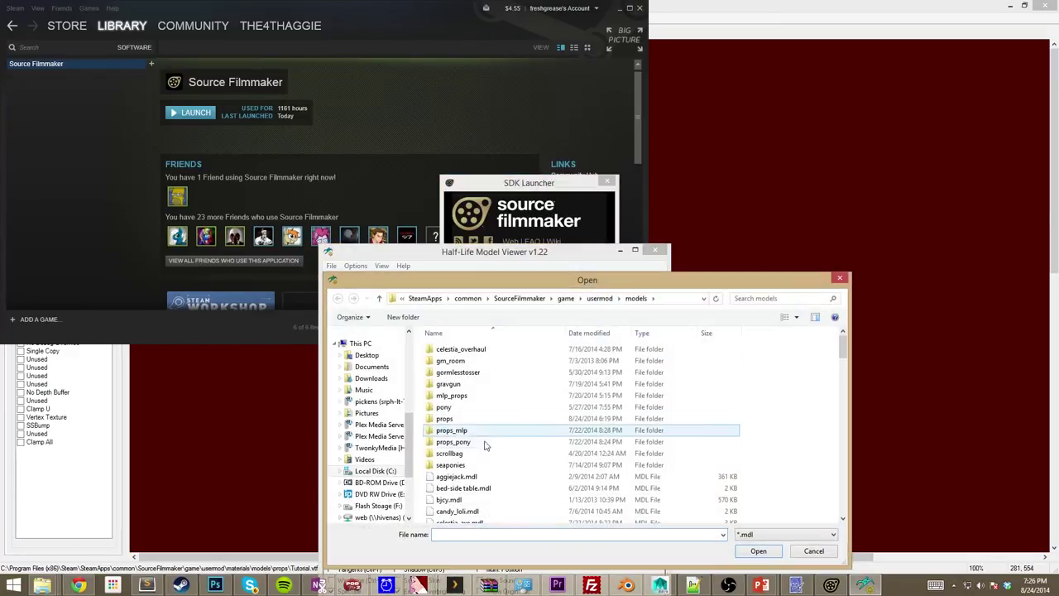
click(495, 487)
key(t)
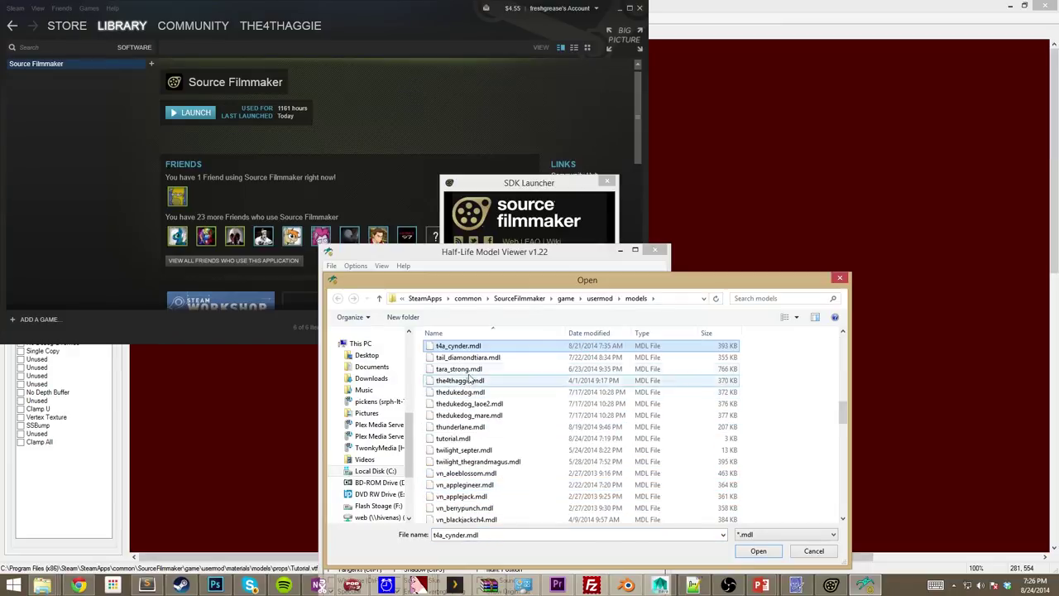
double_click(458, 440)
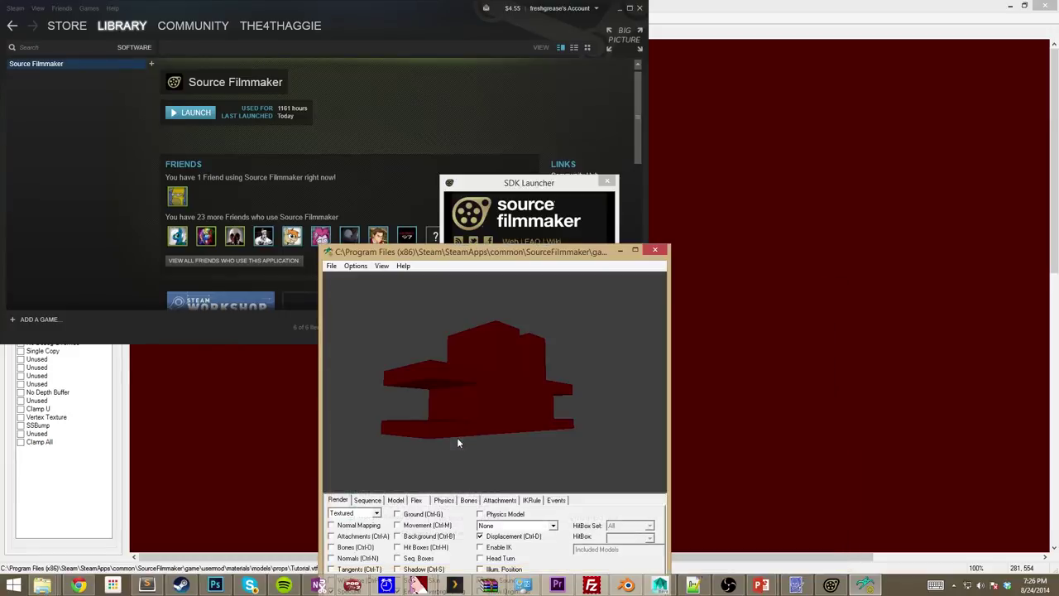
drag(507, 410, 473, 380)
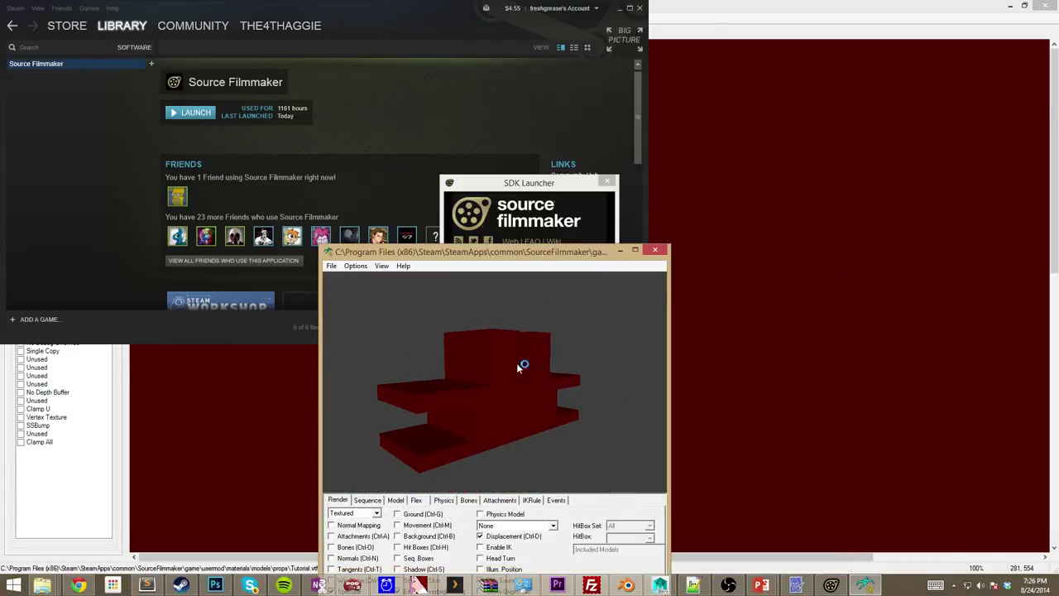
drag(539, 386, 612, 385)
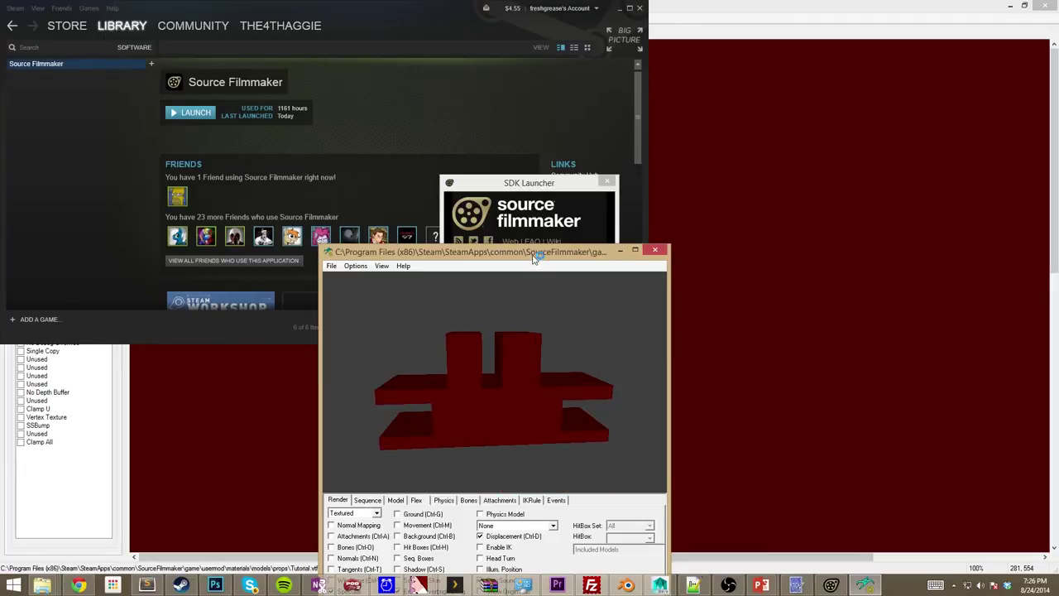
Check tutorial.mdl's materials and loaded VMTs in the model information, then close Model Viewer.
drag(537, 253, 502, 108)
drag(474, 190, 473, 285)
click(365, 354)
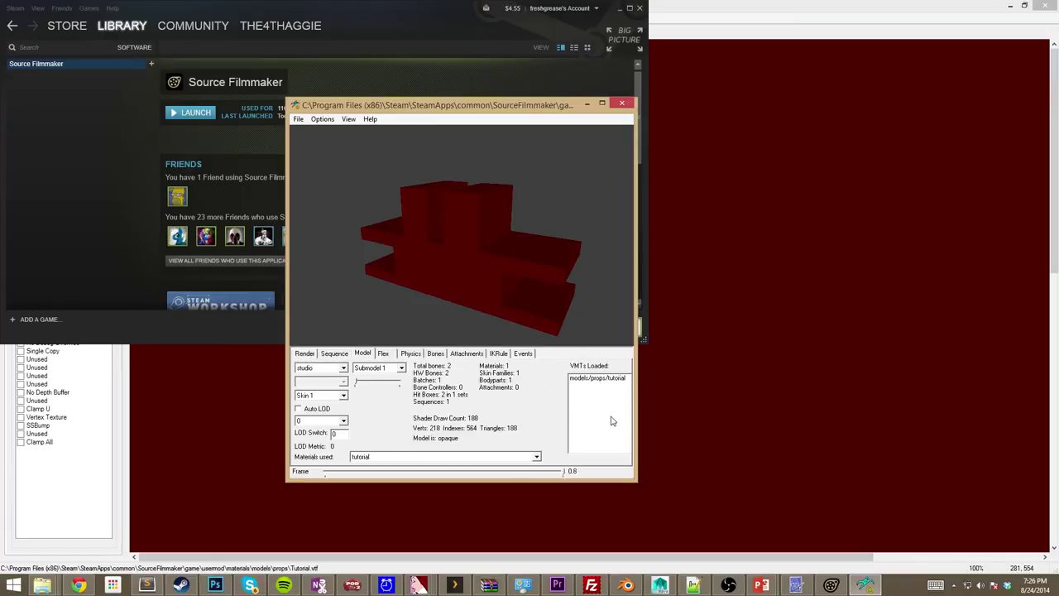
drag(635, 413, 836, 405)
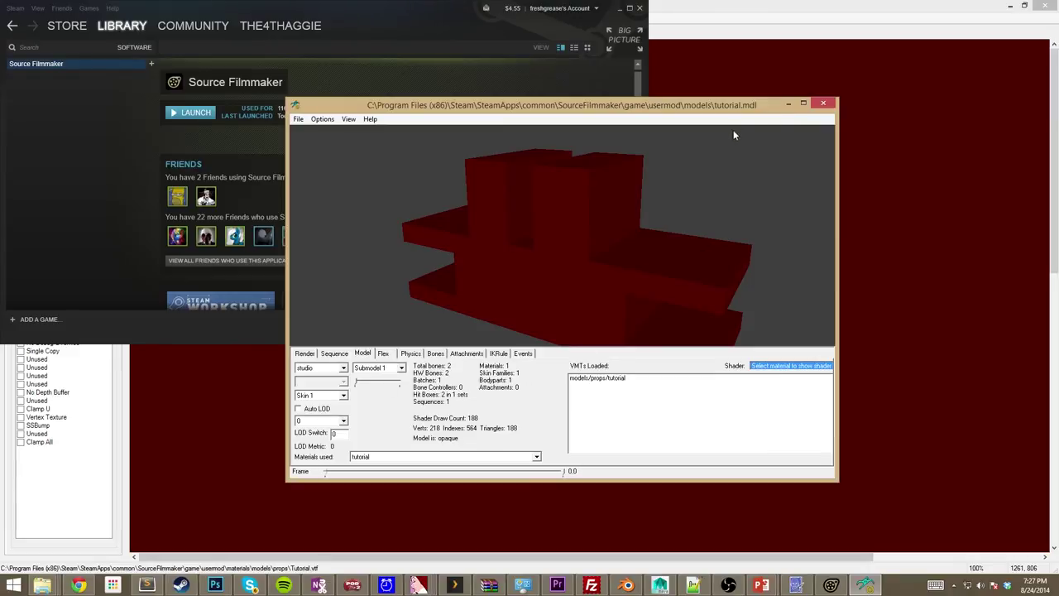
click(823, 102)
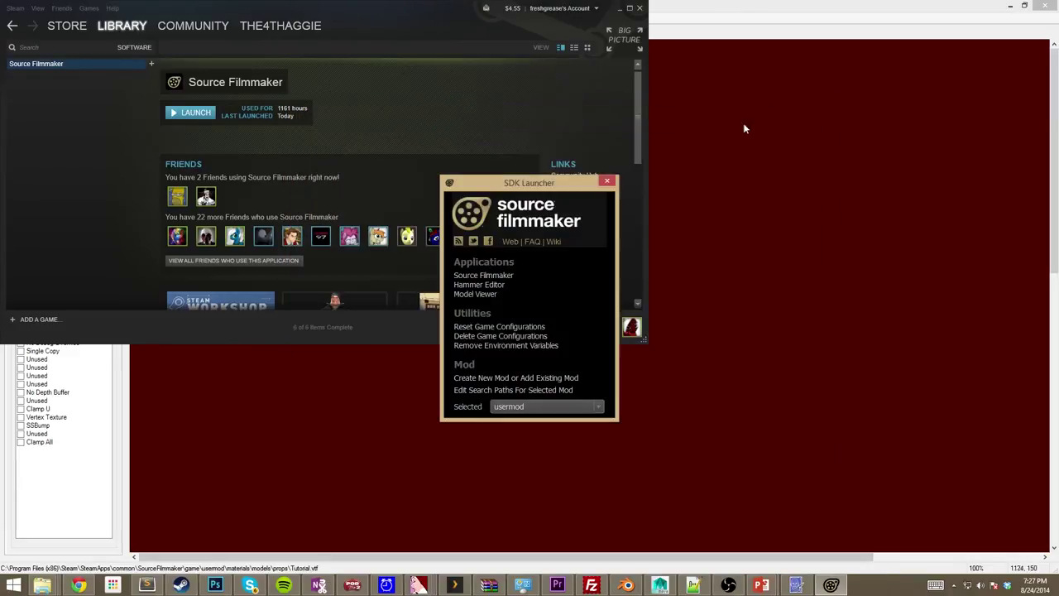
Launch Source Filmmaker from the SDK Launcher and create an animation set for a new model using usermod's tutorial.mdl.
double_click(510, 273)
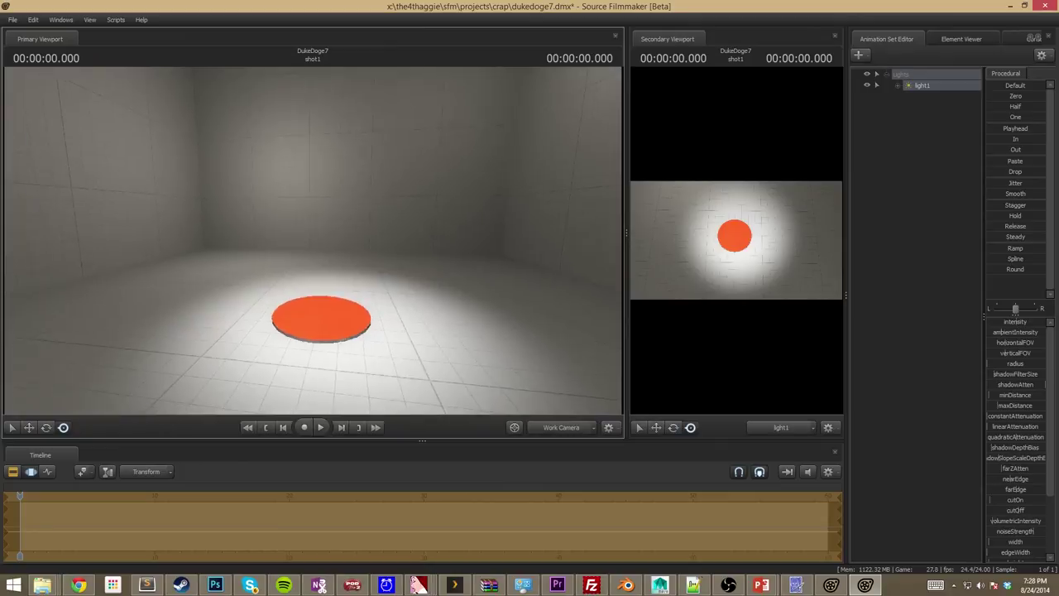
scroll(312, 244, up, 3)
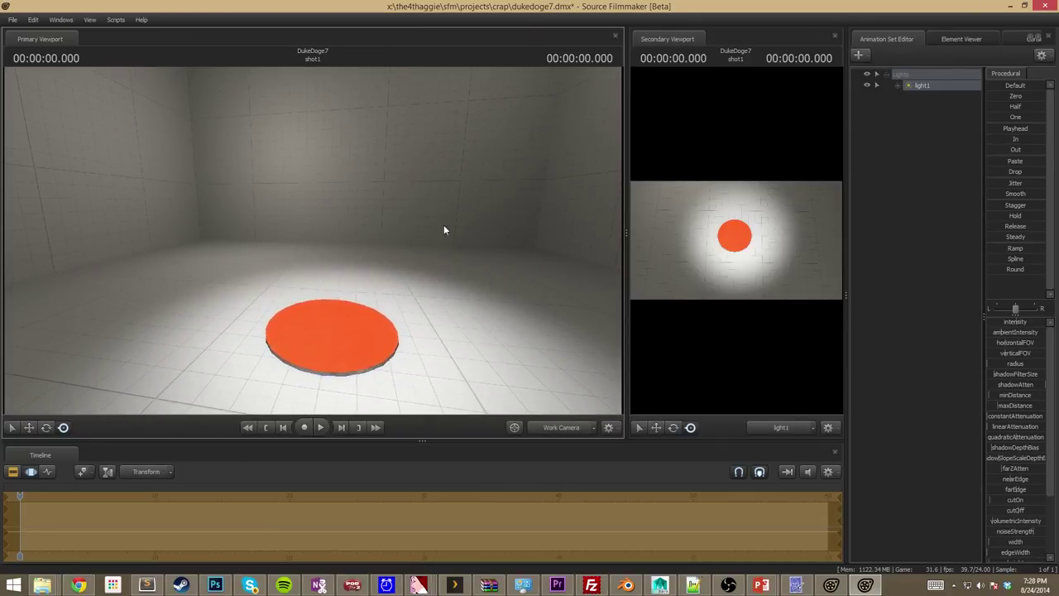
click(860, 54)
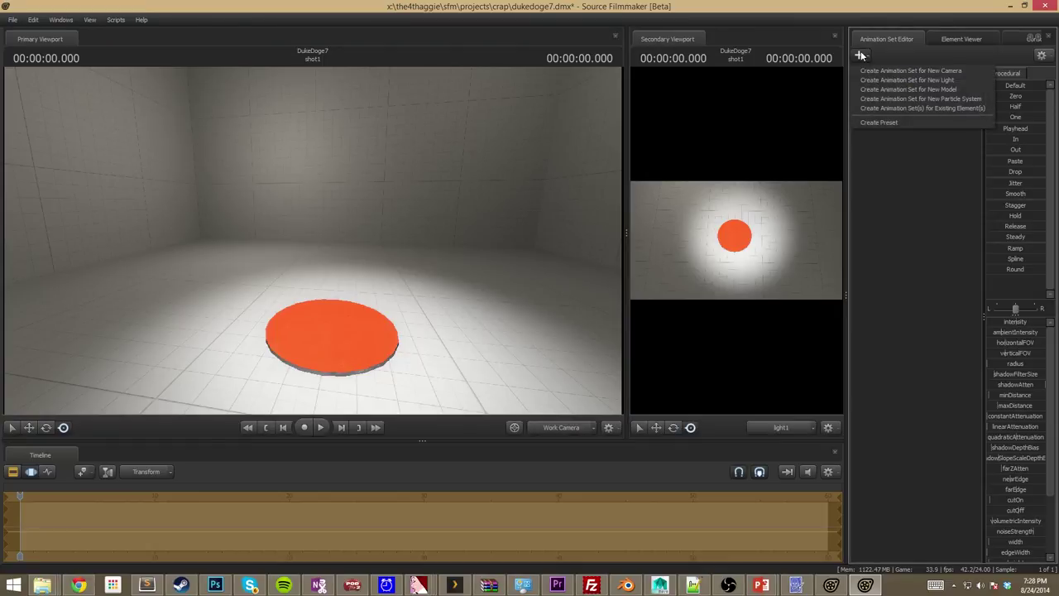
click(885, 88)
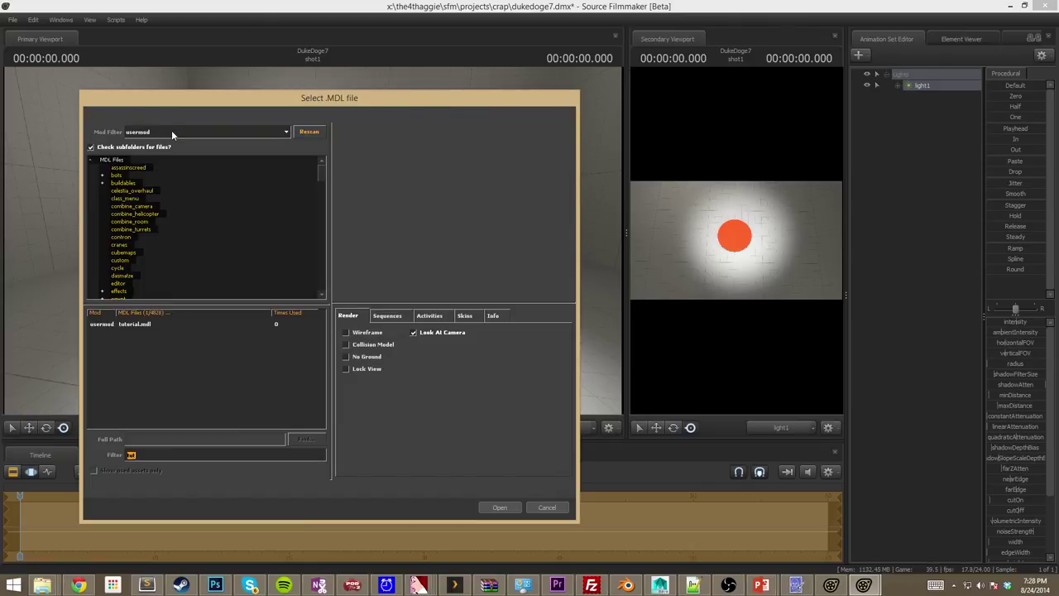
click(266, 325)
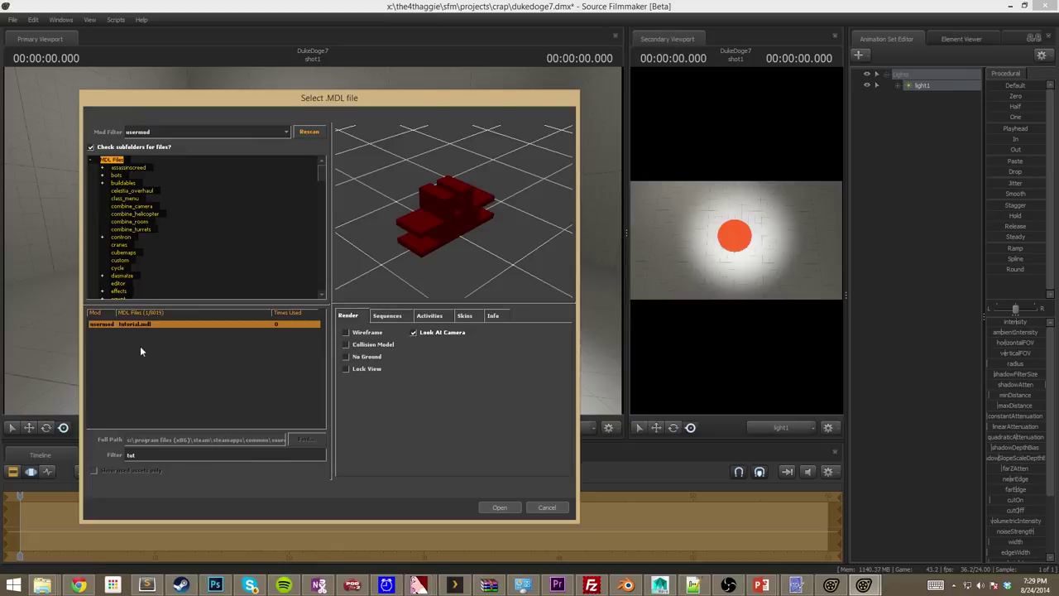
click(143, 454)
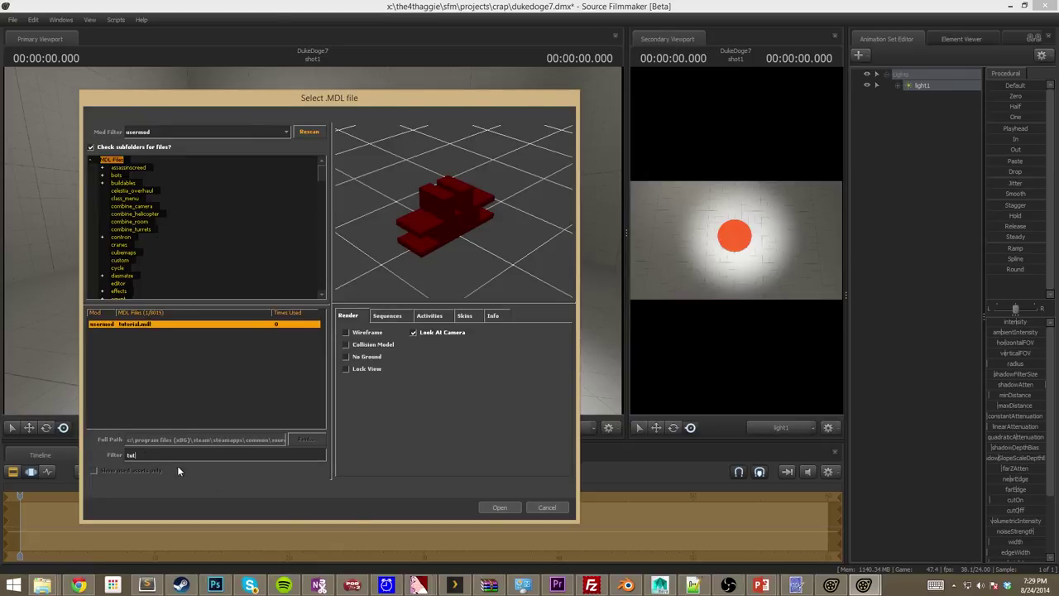
double_click(160, 325)
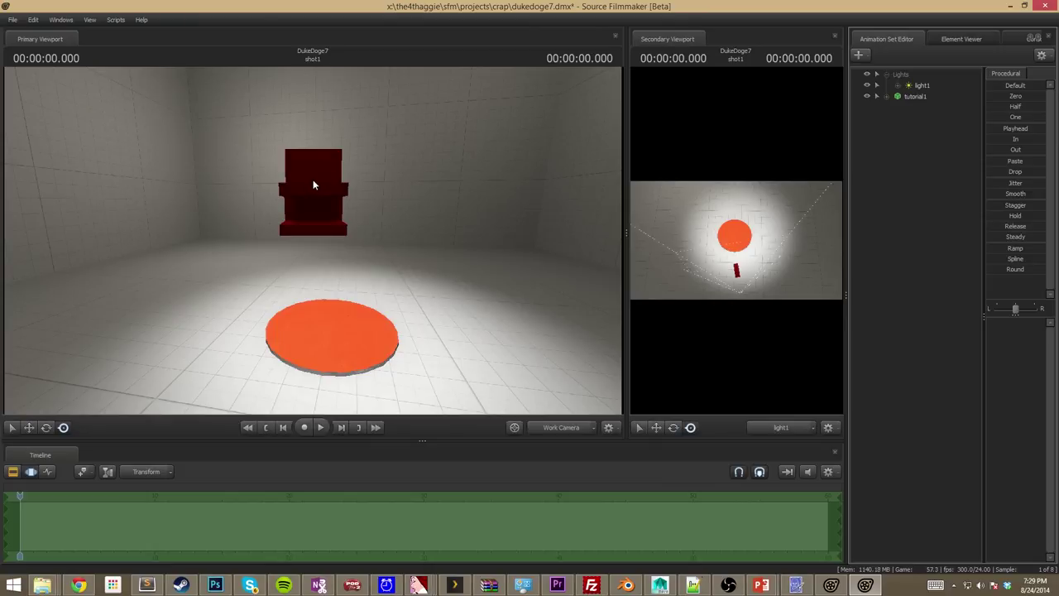
Move the tutorial1 model by its rootTransform into the spotlight near the orange disc, inspect it, and close Source Filmmaker.
mouse_move(359, 202)
mouse_down()
mouse_move(281, 204)
mouse_move(362, 204)
mouse_up()
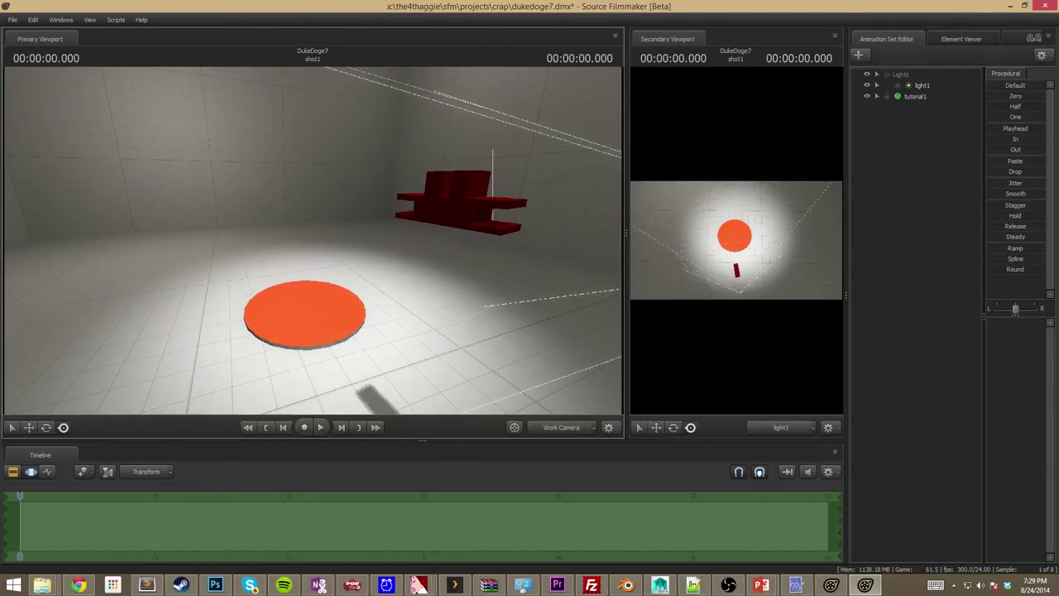
click(887, 96)
click(897, 107)
click(909, 108)
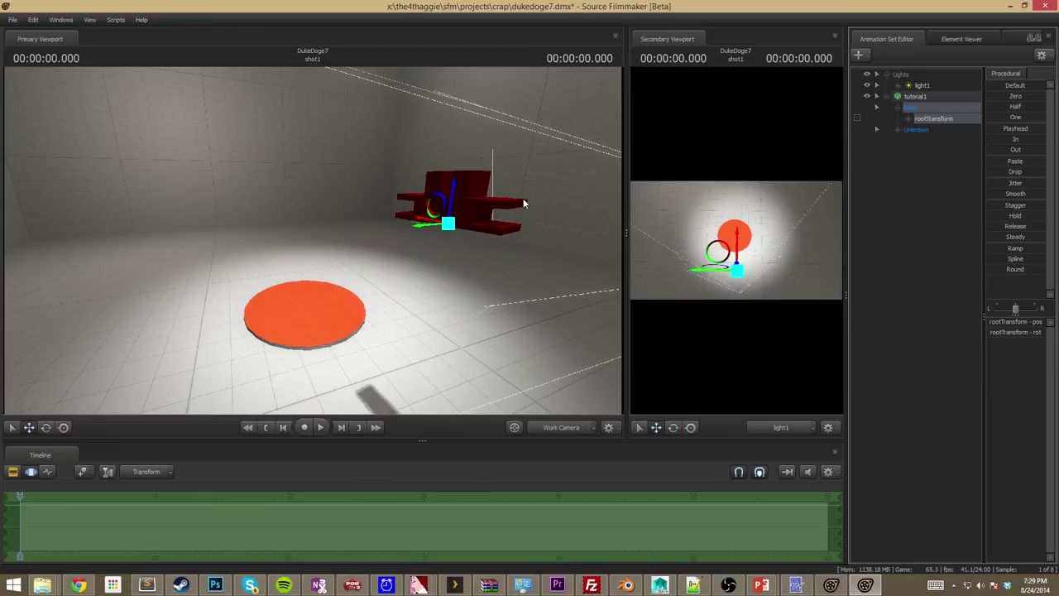
drag(528, 214, 302, 243)
drag(395, 230, 221, 203)
drag(367, 217, 608, 190)
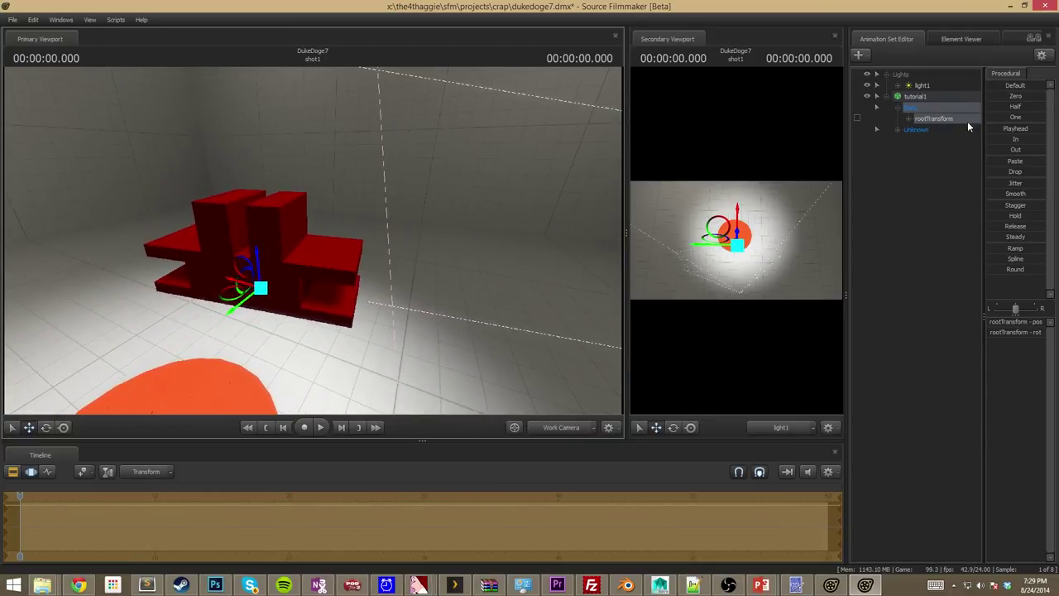
click(1041, 7)
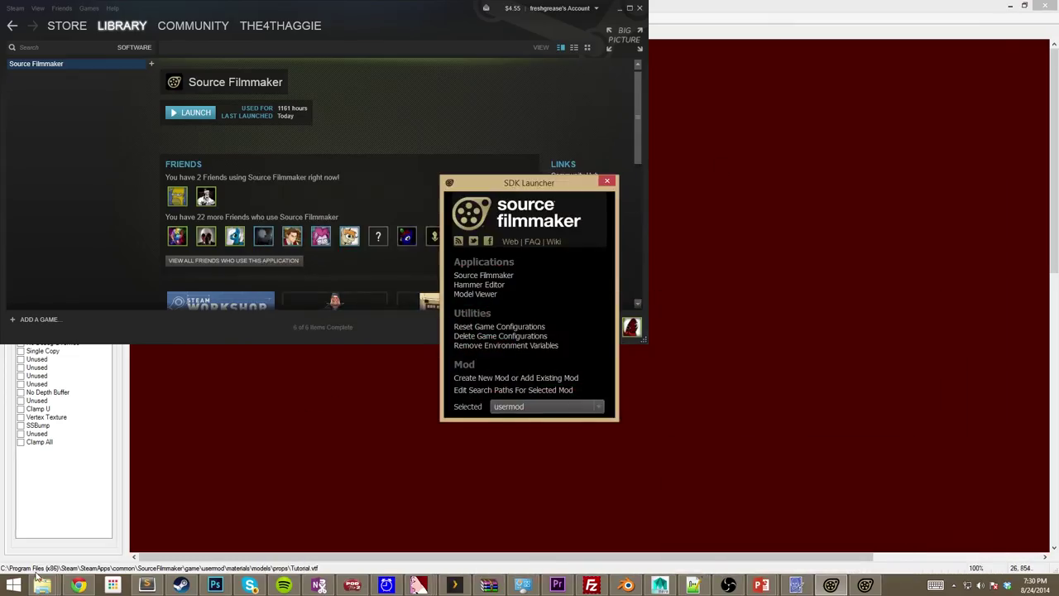
Switch to File Explorer, go to the Desktop and create a folder named TutorialModel.
mouse_move(43, 586)
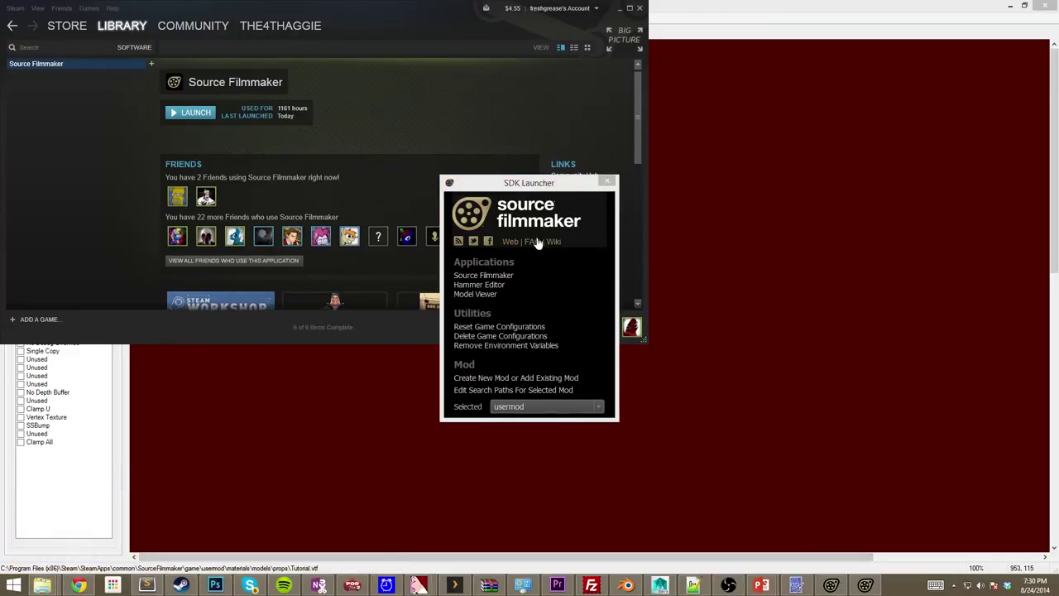
mouse_move(42, 585)
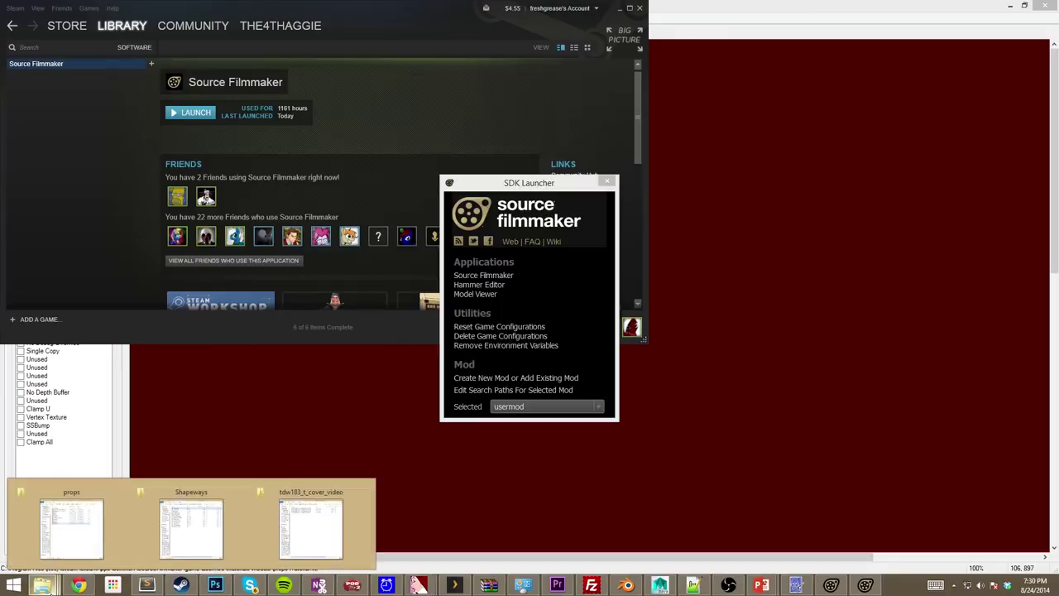
click(314, 530)
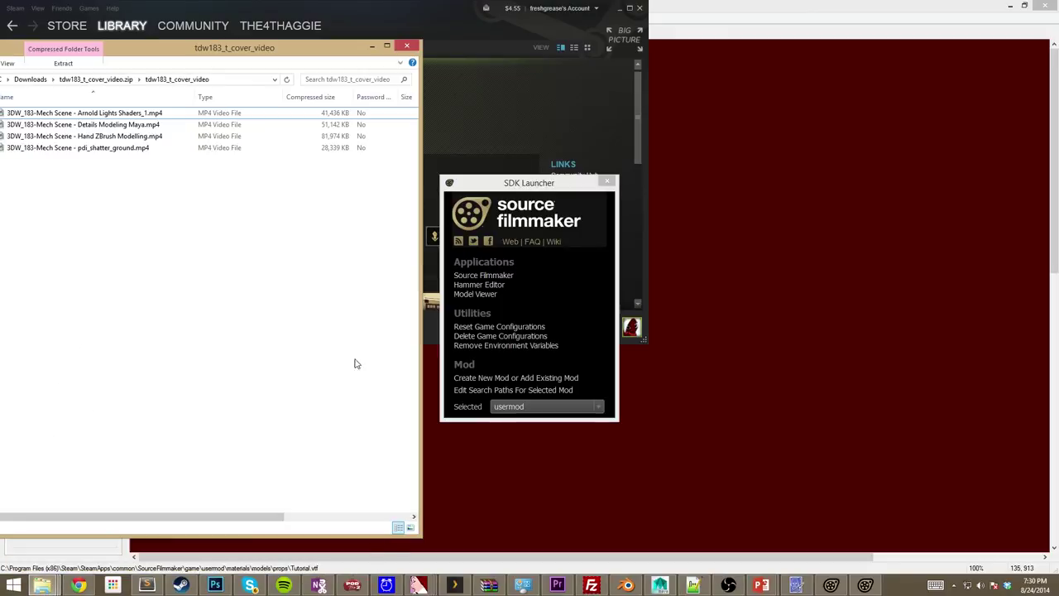
drag(213, 11, 556, 101)
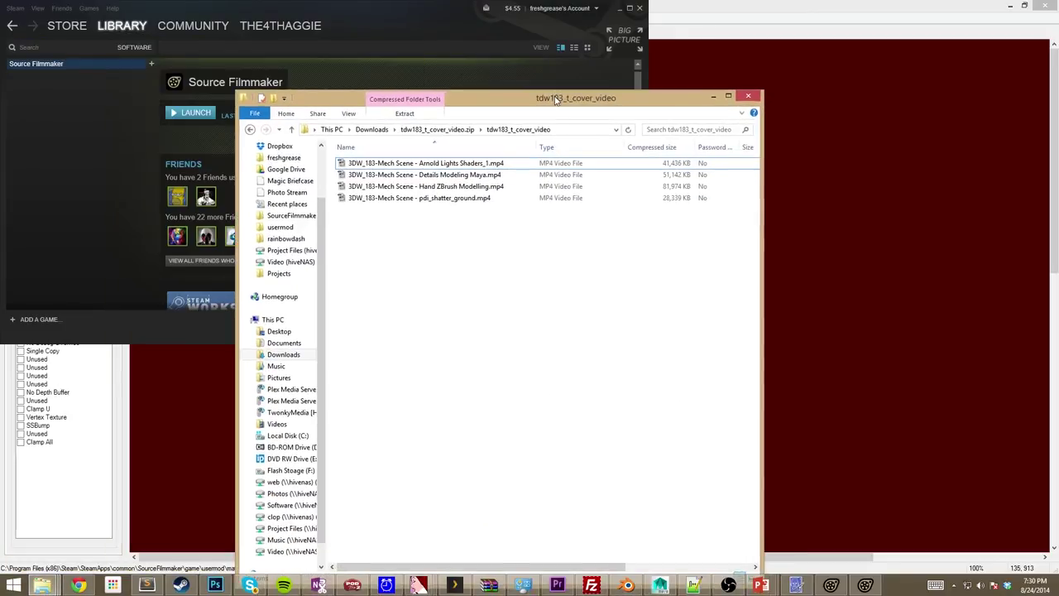
scroll(277, 231, up, 2)
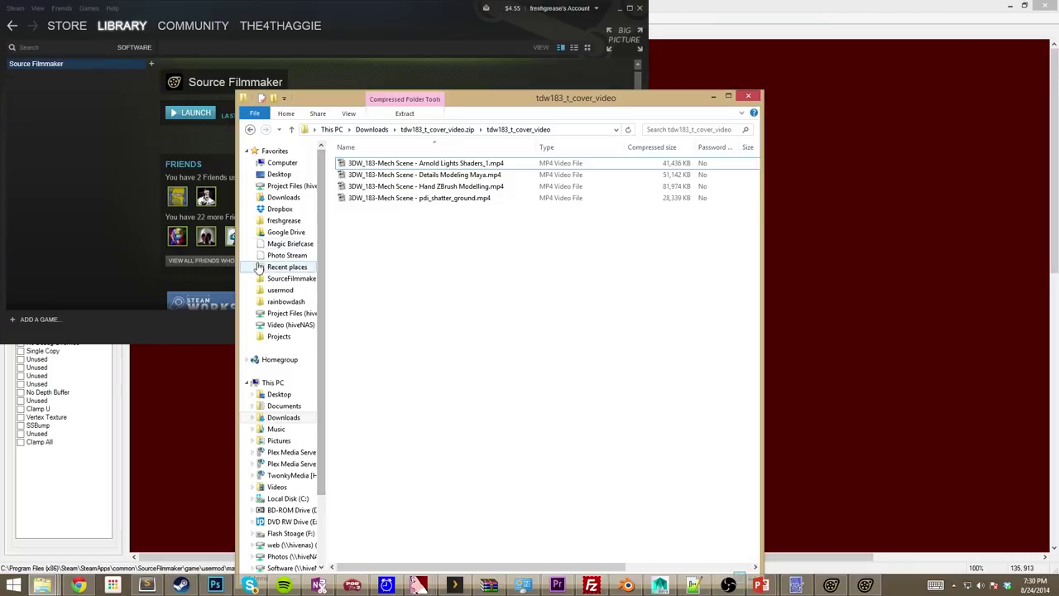
click(278, 174)
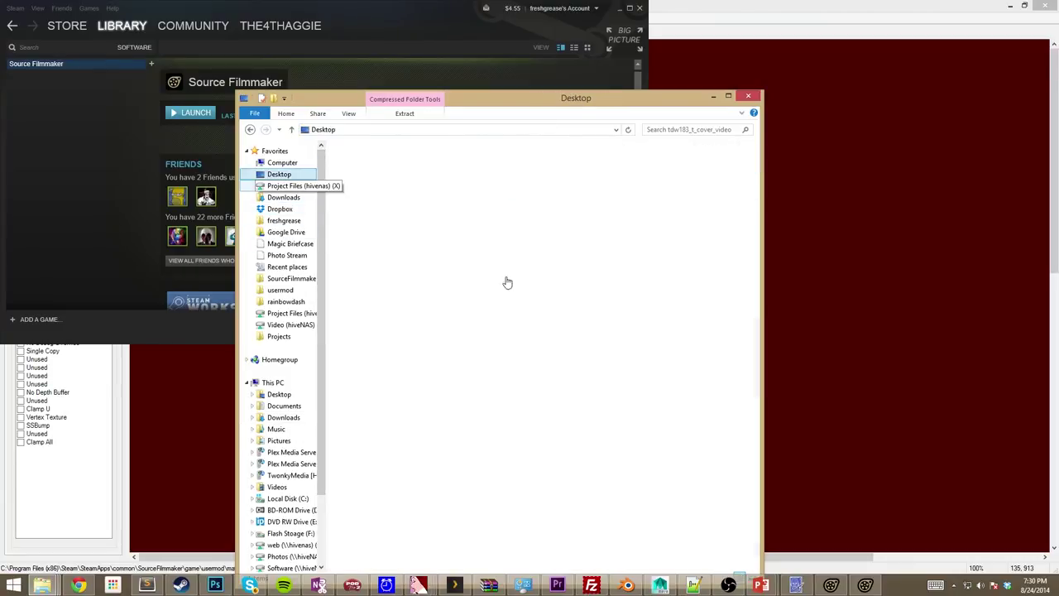
scroll(423, 321, down, 3)
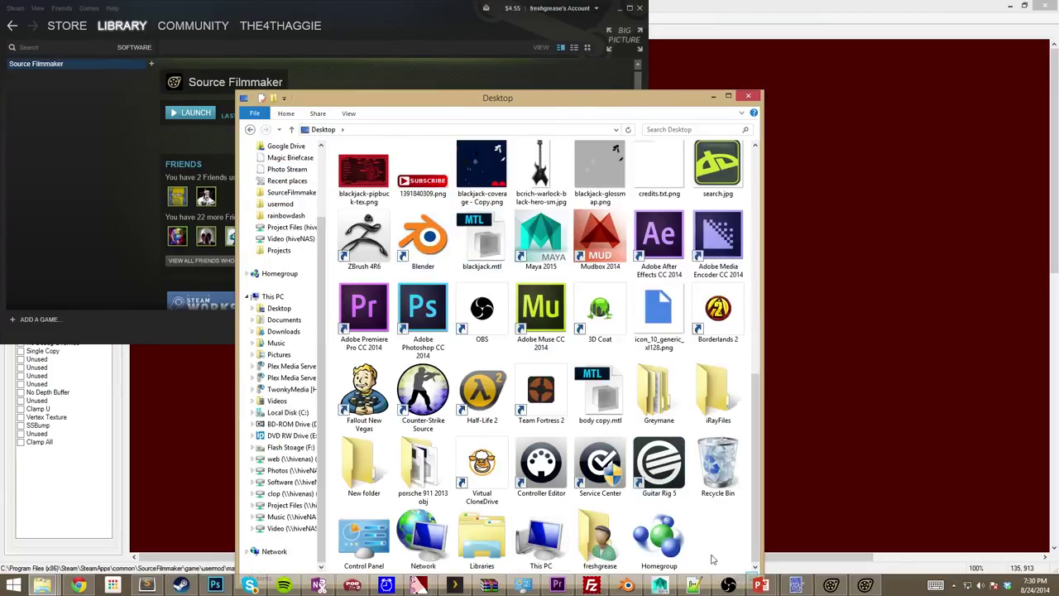
right_click(612, 521)
mouse_move(629, 484)
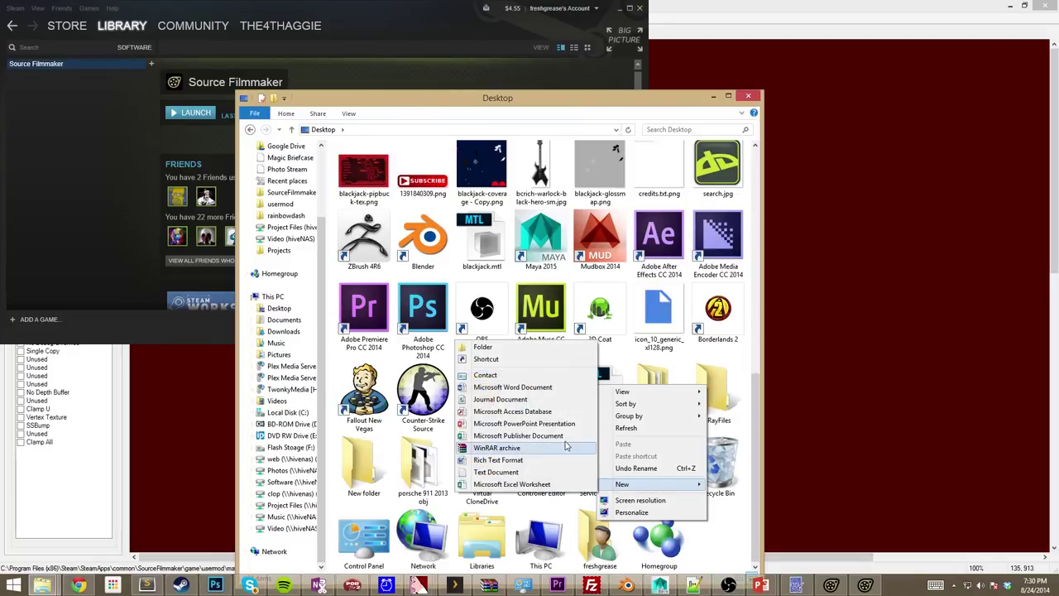
click(498, 347)
text(TutorialModel)
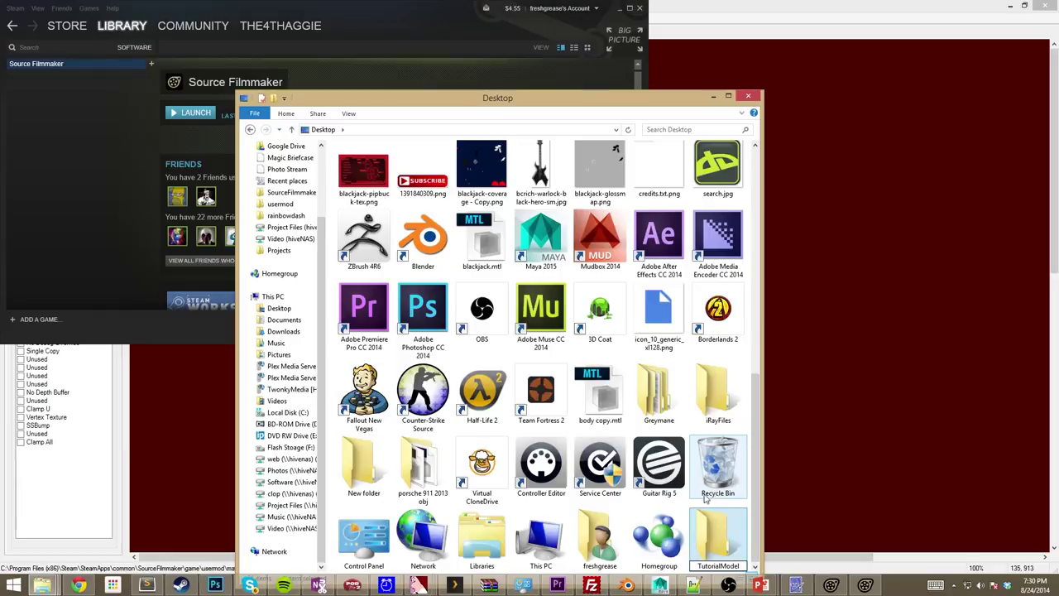
Inside the TutorialModel folder, create two folders named Materials and Models.
double_click(715, 524)
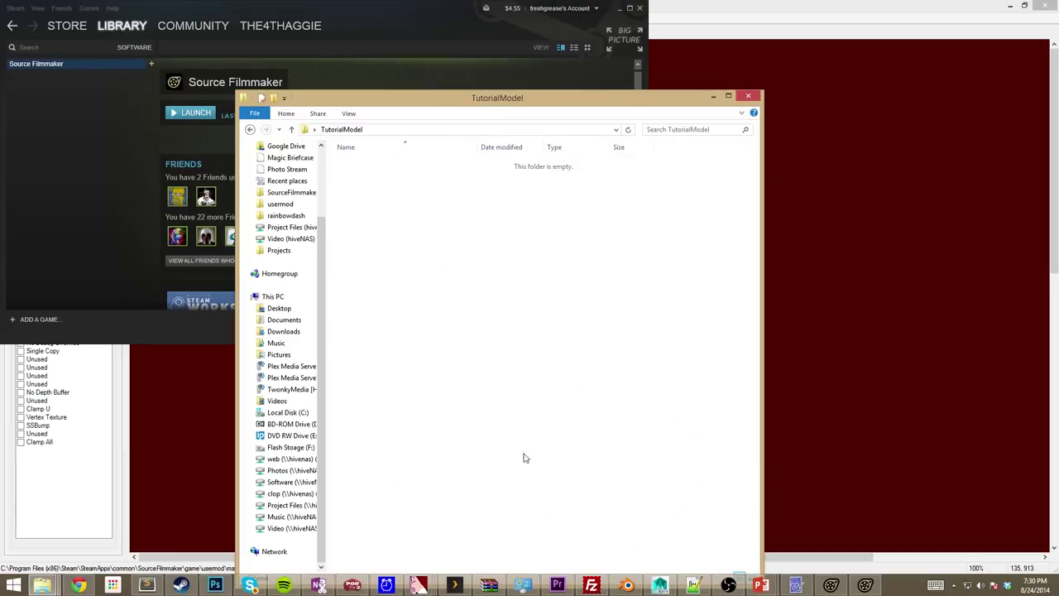
right_click(401, 203)
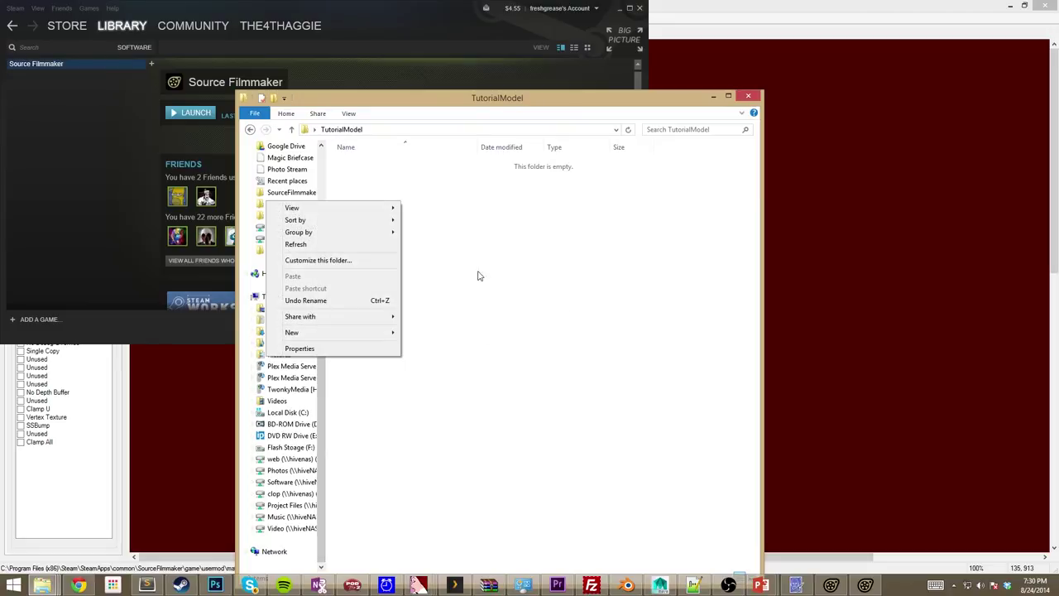
mouse_move(342, 331)
click(203, 332)
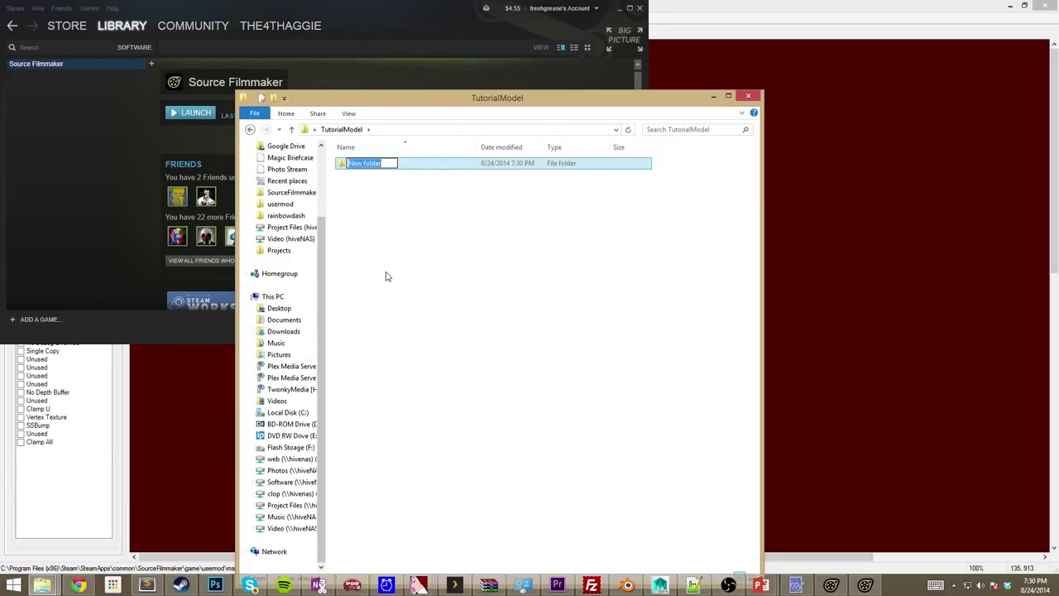
text(Materials)
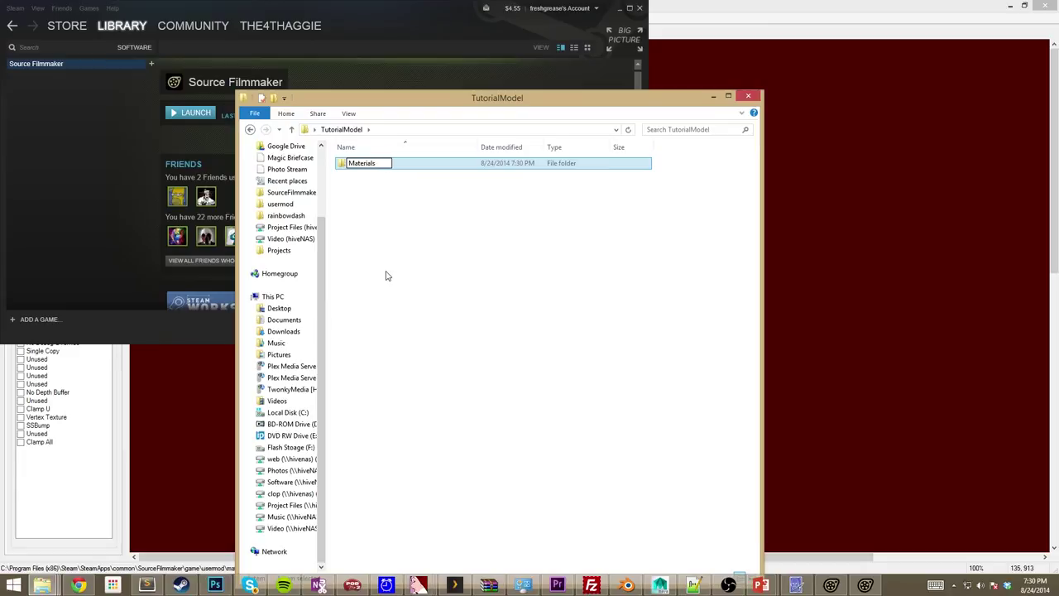
click(385, 276)
right_click(372, 201)
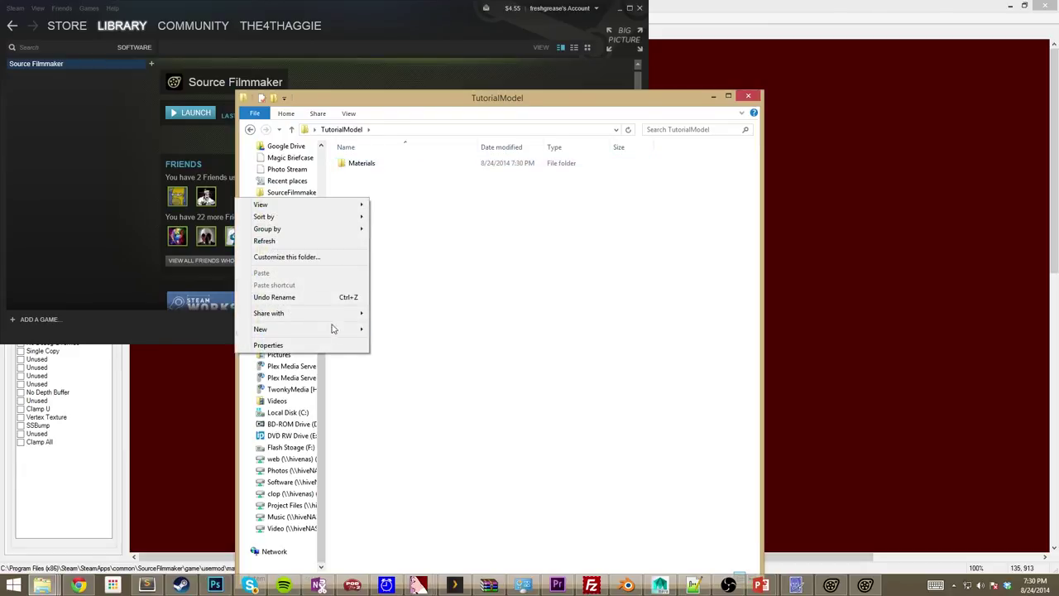
mouse_move(345, 335)
click(211, 329)
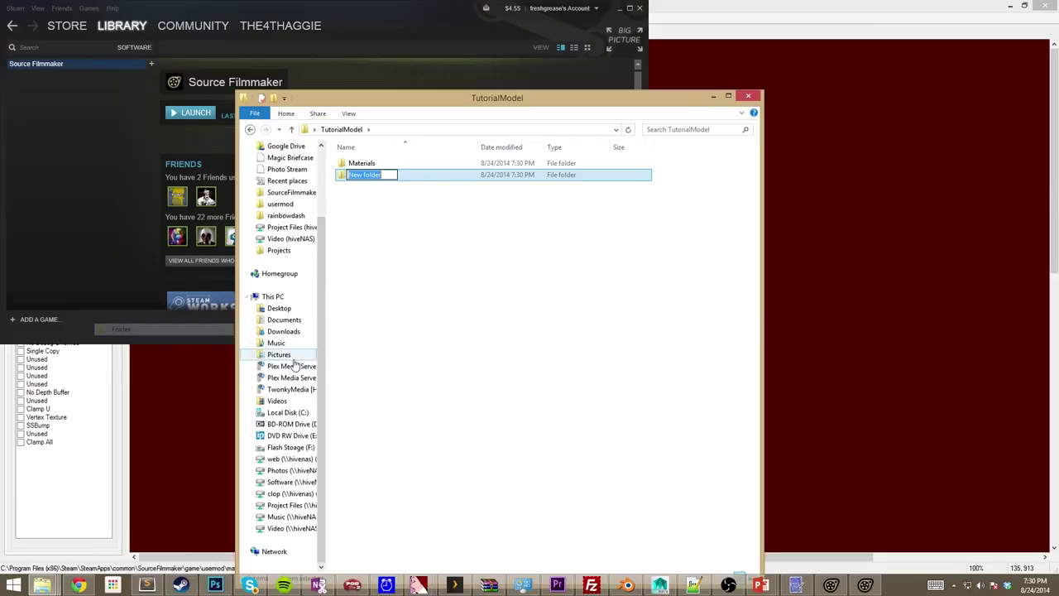
text(Models)
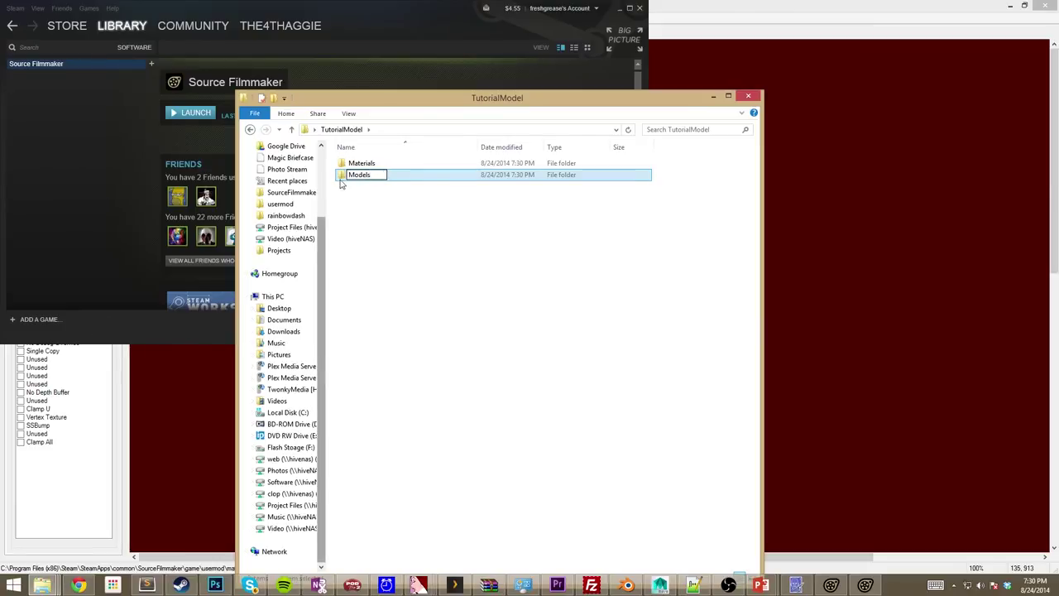
click(369, 229)
Create a subfolder named models inside TutorialModel's Materials folder.
double_click(373, 165)
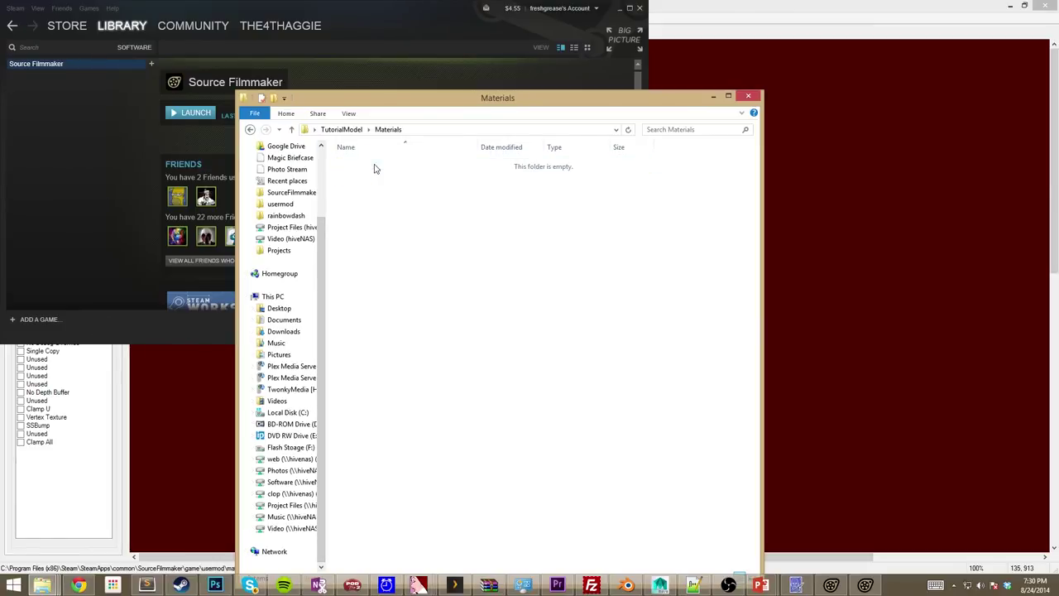
right_click(434, 187)
mouse_move(430, 320)
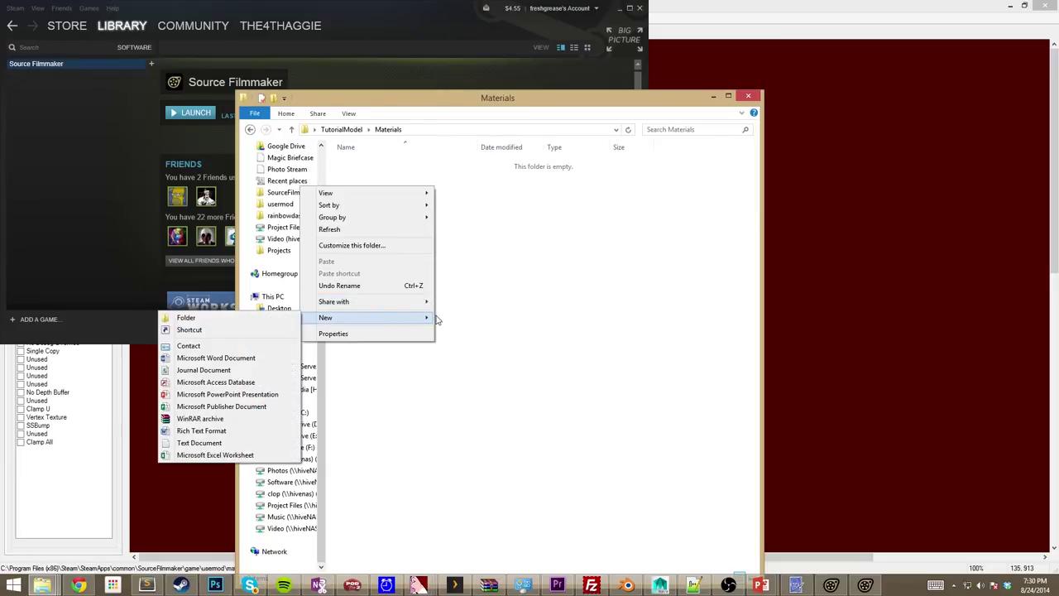
click(187, 318)
text(models)
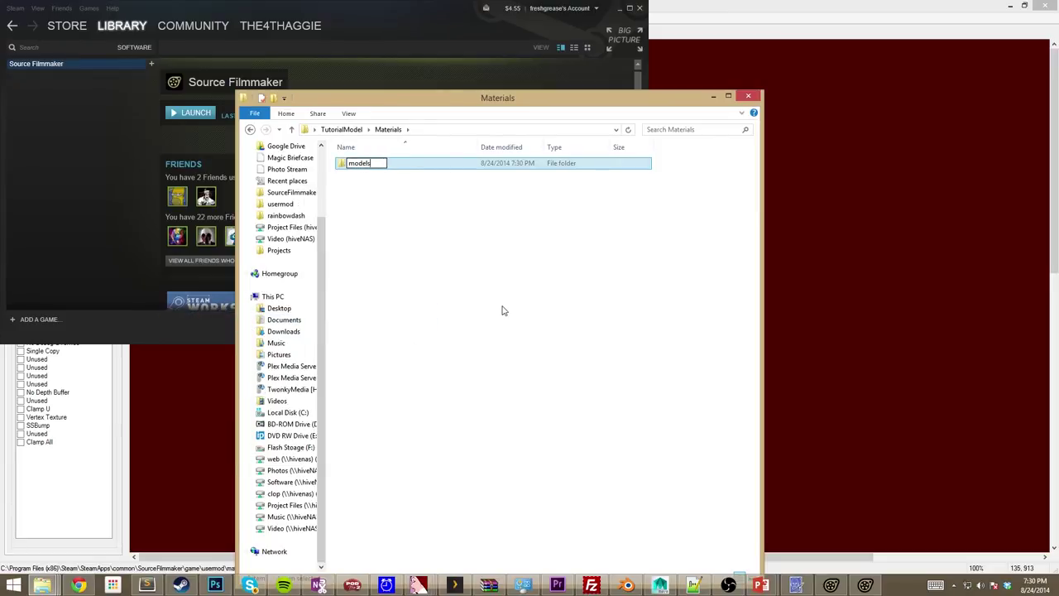
click(445, 239)
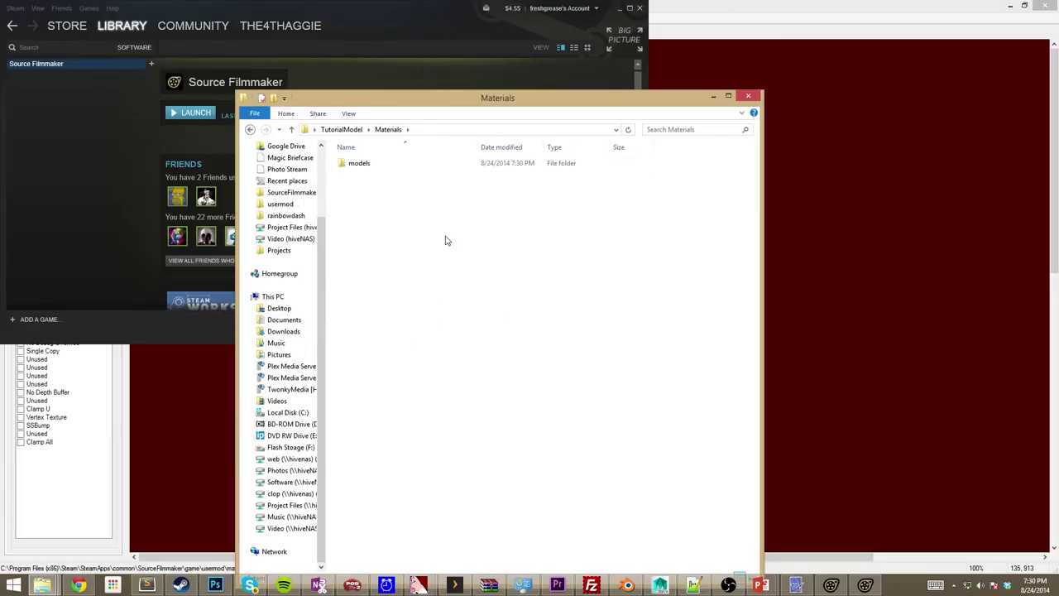
Create a folder named Props inside TutorialModel's Materials\models folder, look inside it, and return to the Materials folder.
double_click(392, 169)
right_click(382, 191)
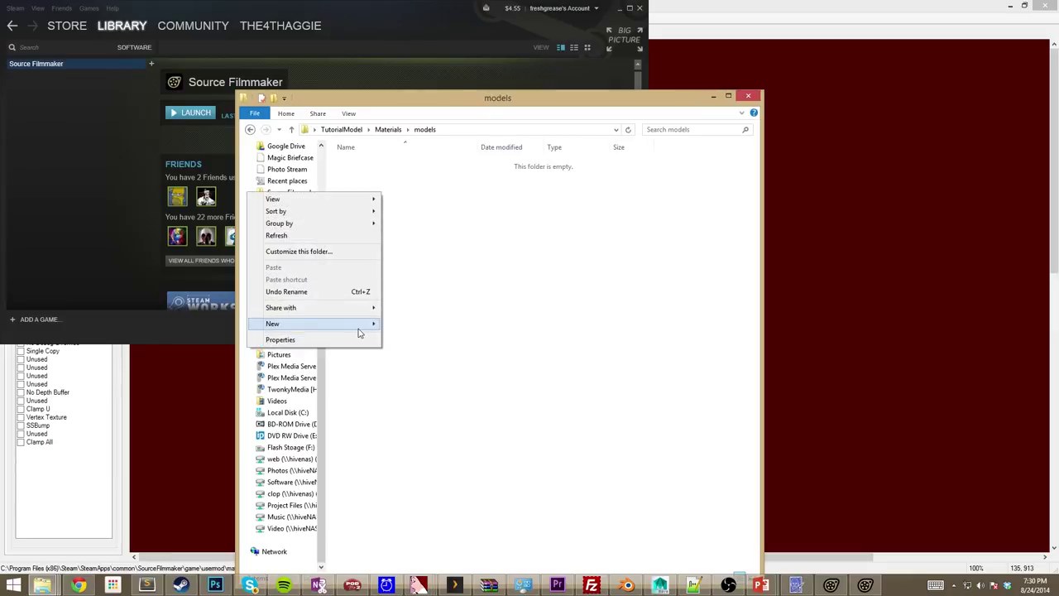
mouse_move(358, 333)
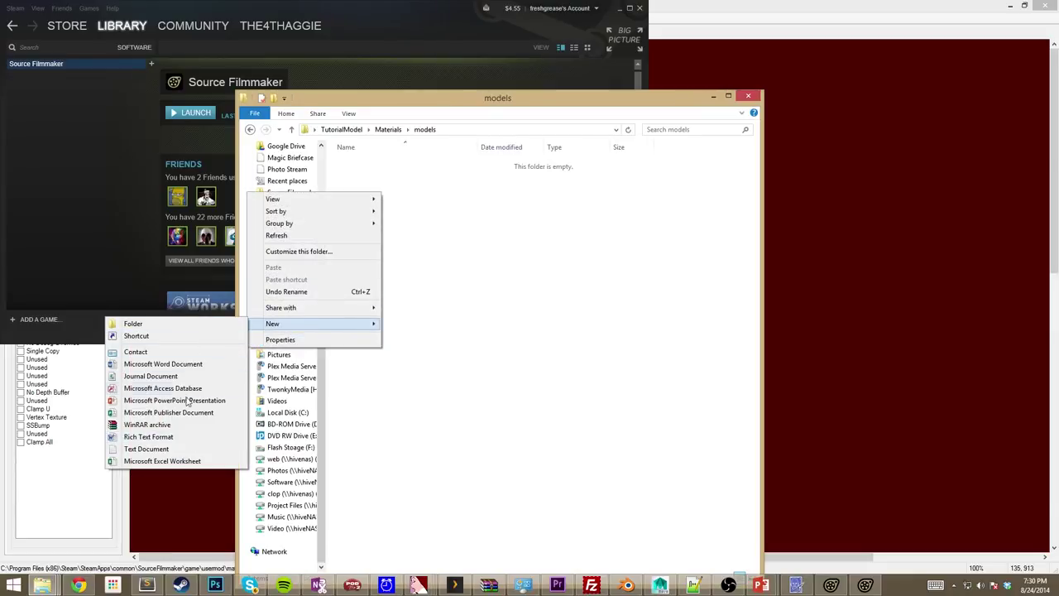
click(165, 324)
text(Props)
click(407, 328)
click(378, 163)
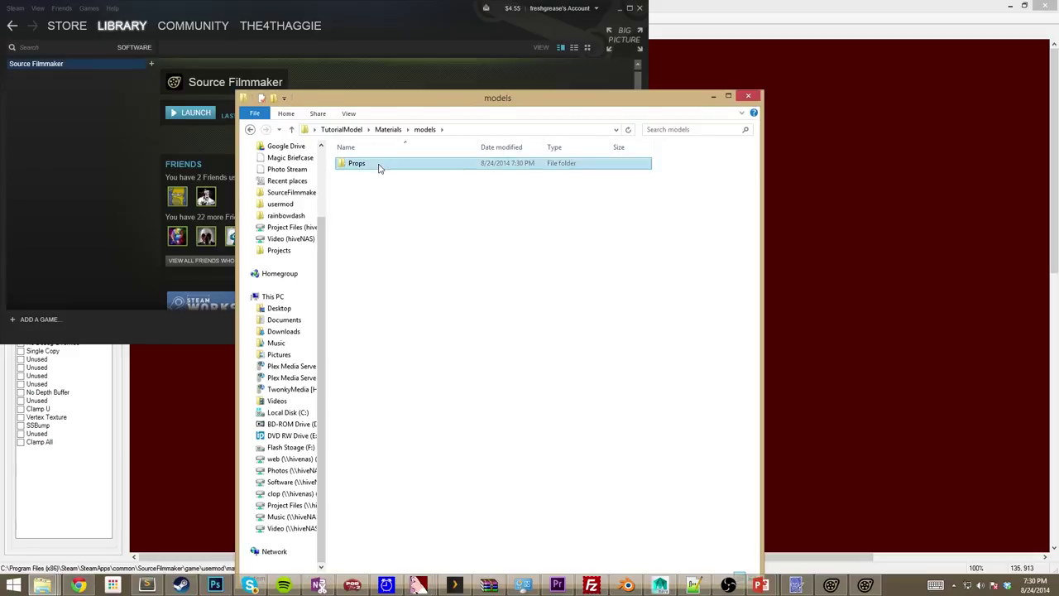
double_click(432, 169)
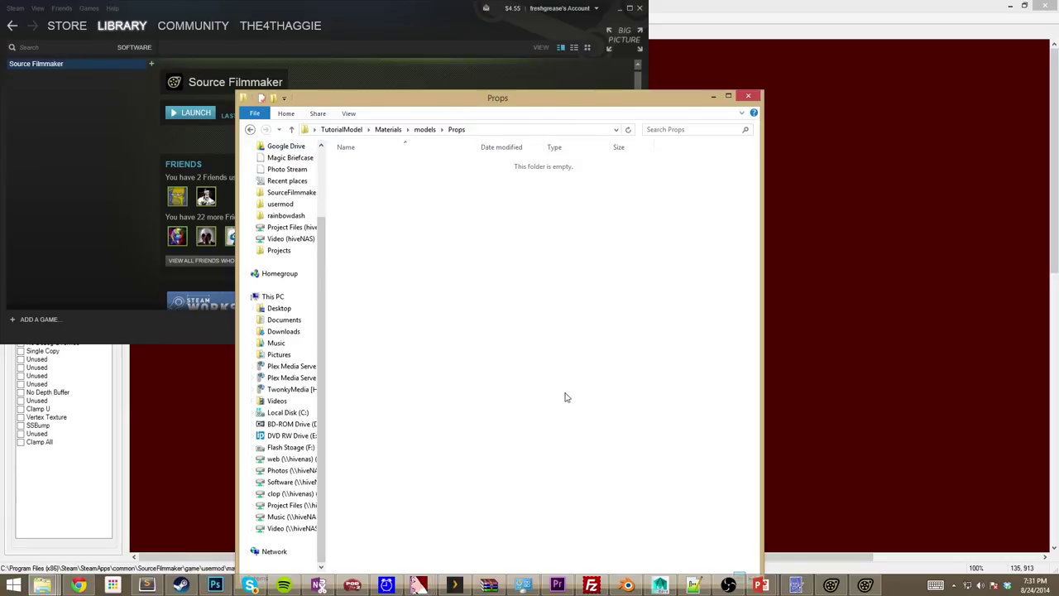
key(alt+Up)
key(alt+Up)
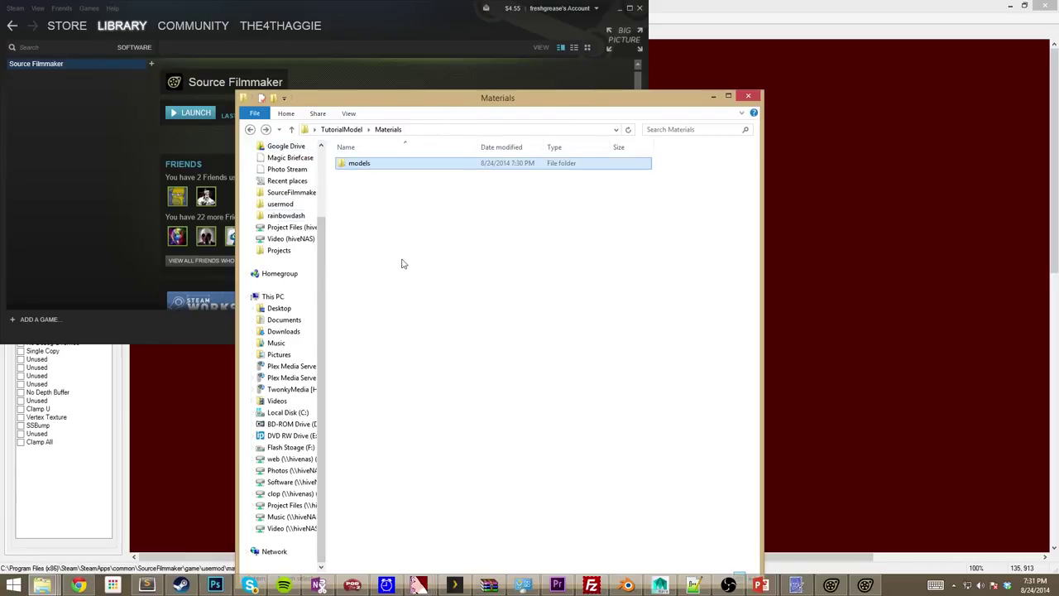
In usermod's models folder, select the compiled files Tutorial.dx90.vtx, tutorial.mdl, Tutorial.phy and tutorial.vvd.
click(263, 205)
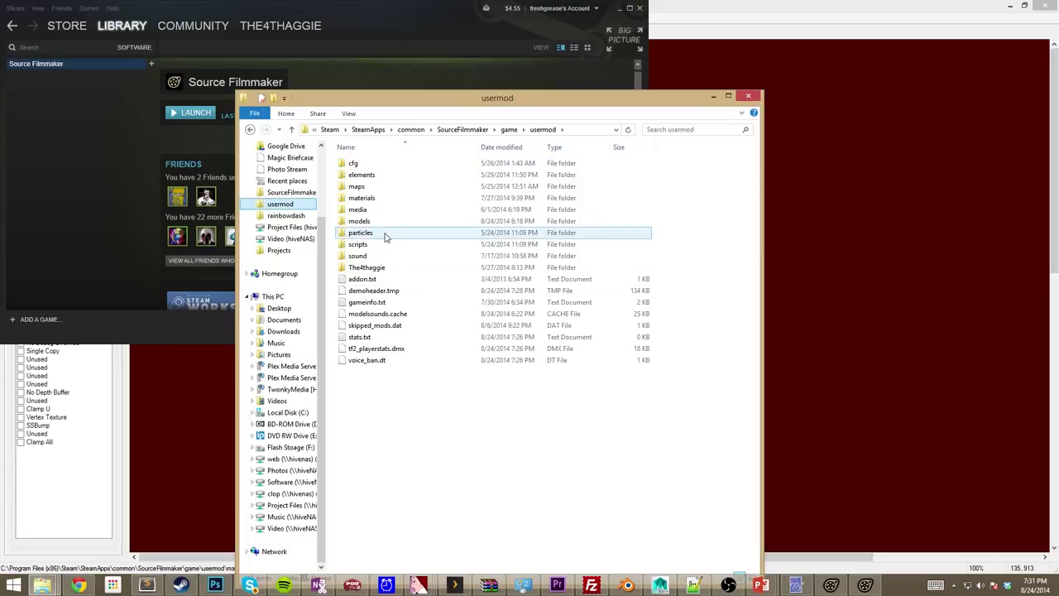
double_click(383, 222)
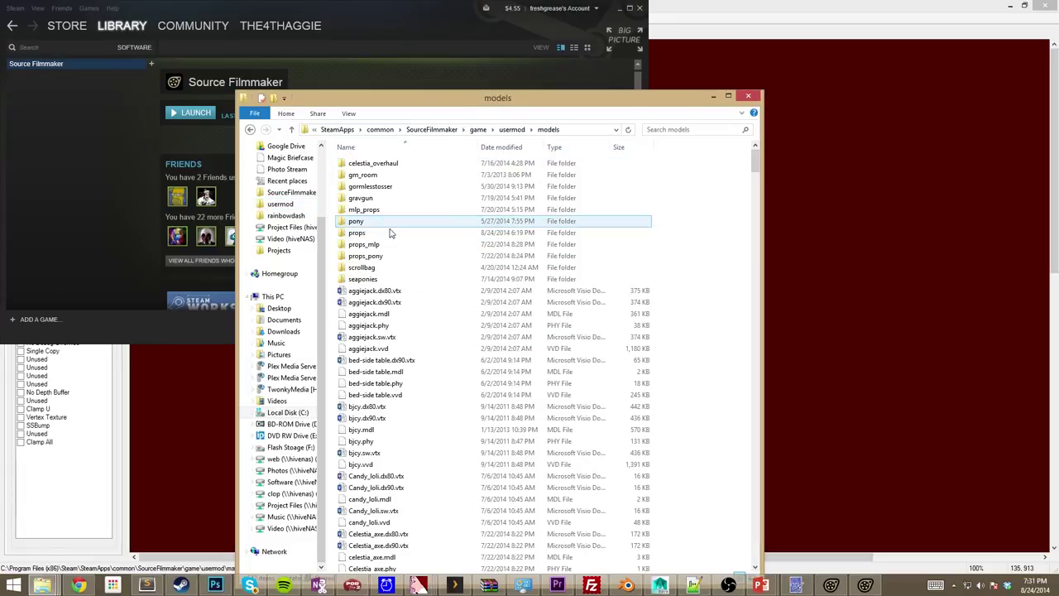
scroll(416, 423, down, 20)
click(407, 427)
scroll(407, 427, up, 15)
click(370, 171)
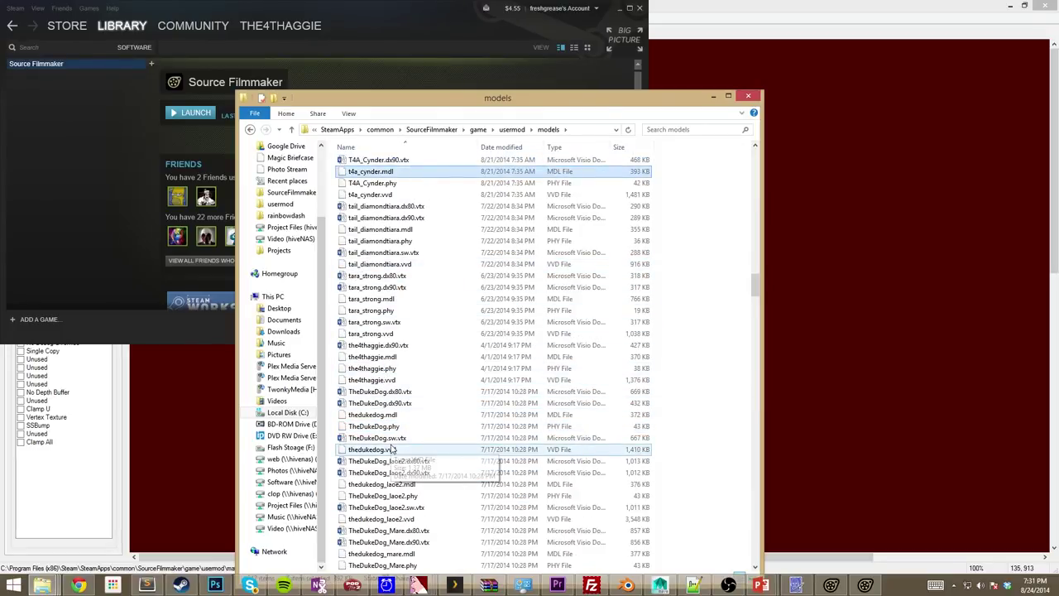
click(393, 518)
scroll(389, 517, down, 4)
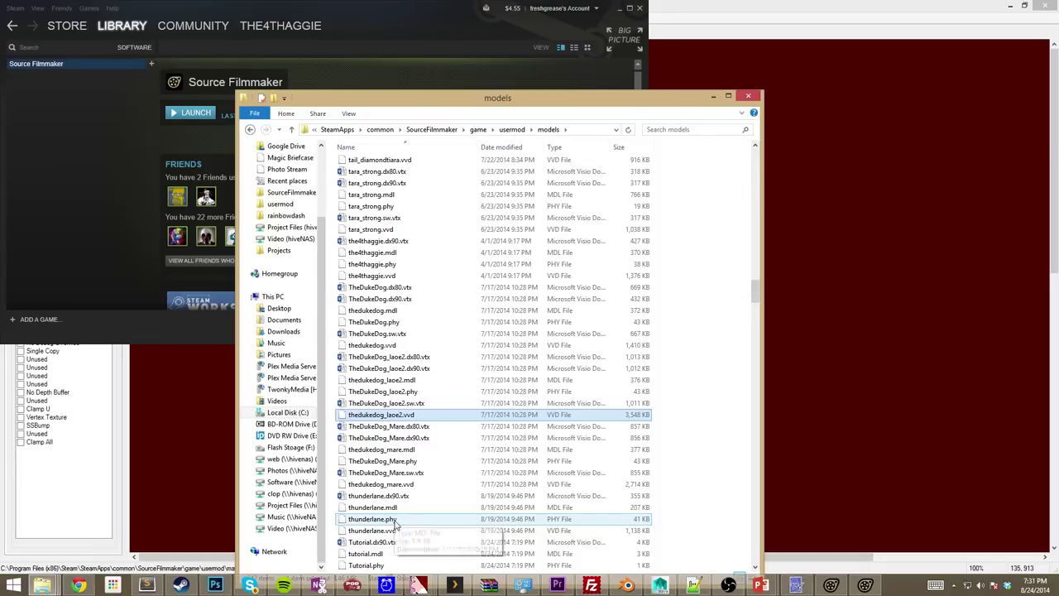
click(384, 510)
scroll(406, 521, down, 1)
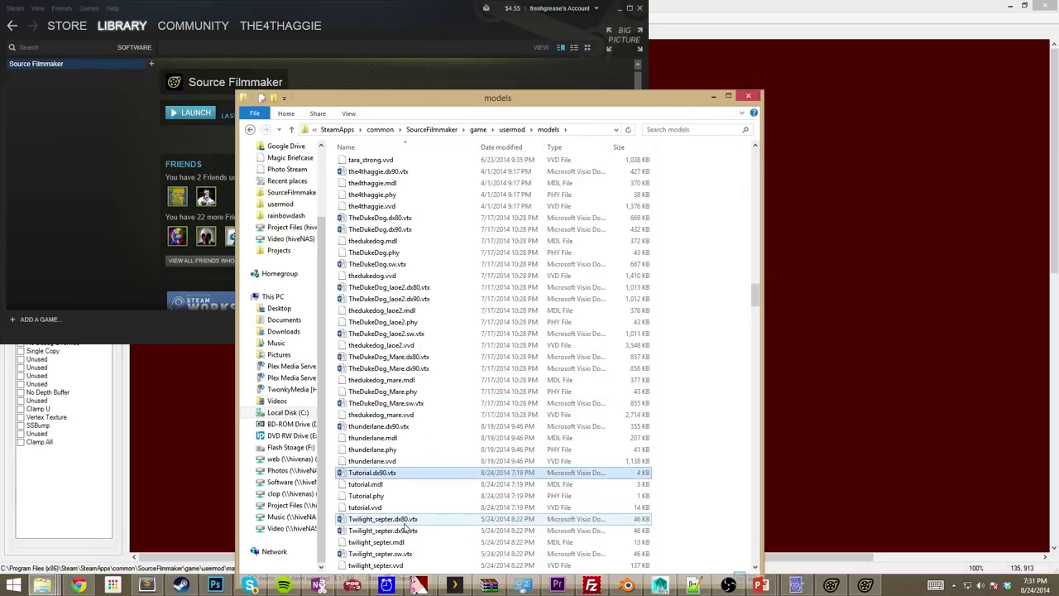
shift+click(371, 507)
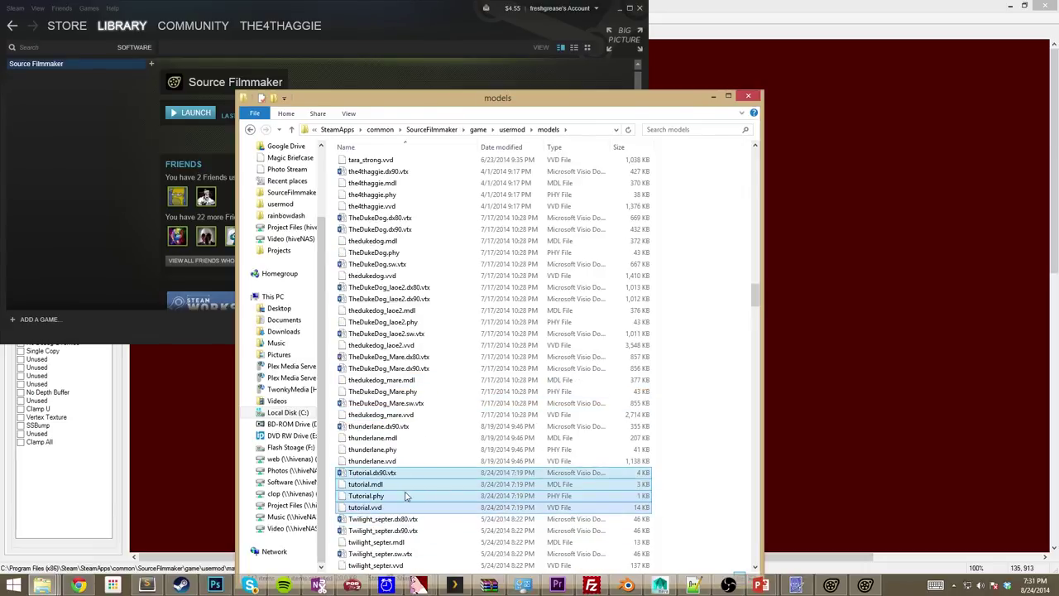
scroll(445, 438, down, 2)
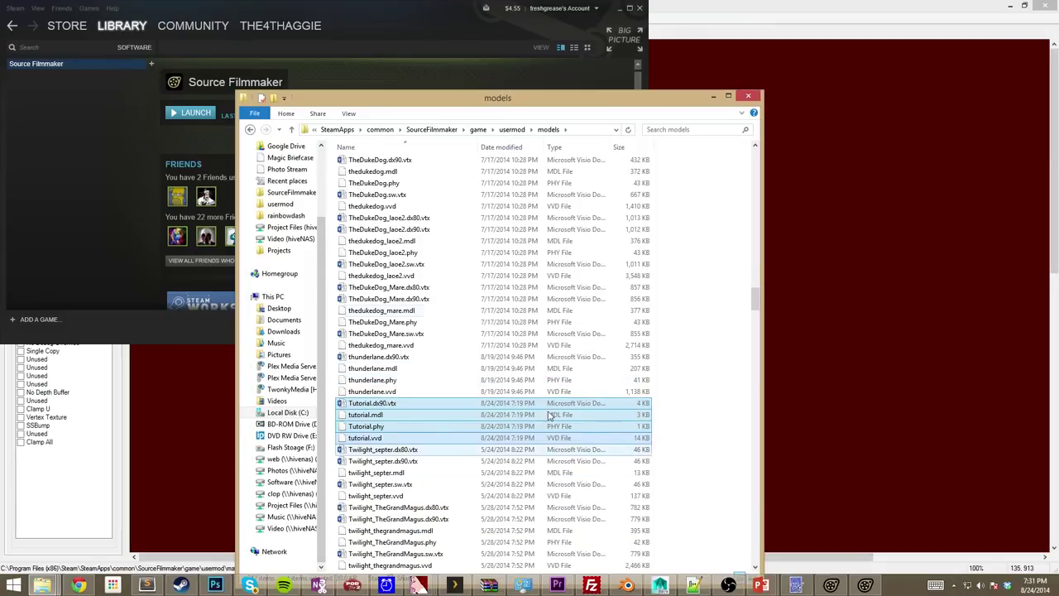